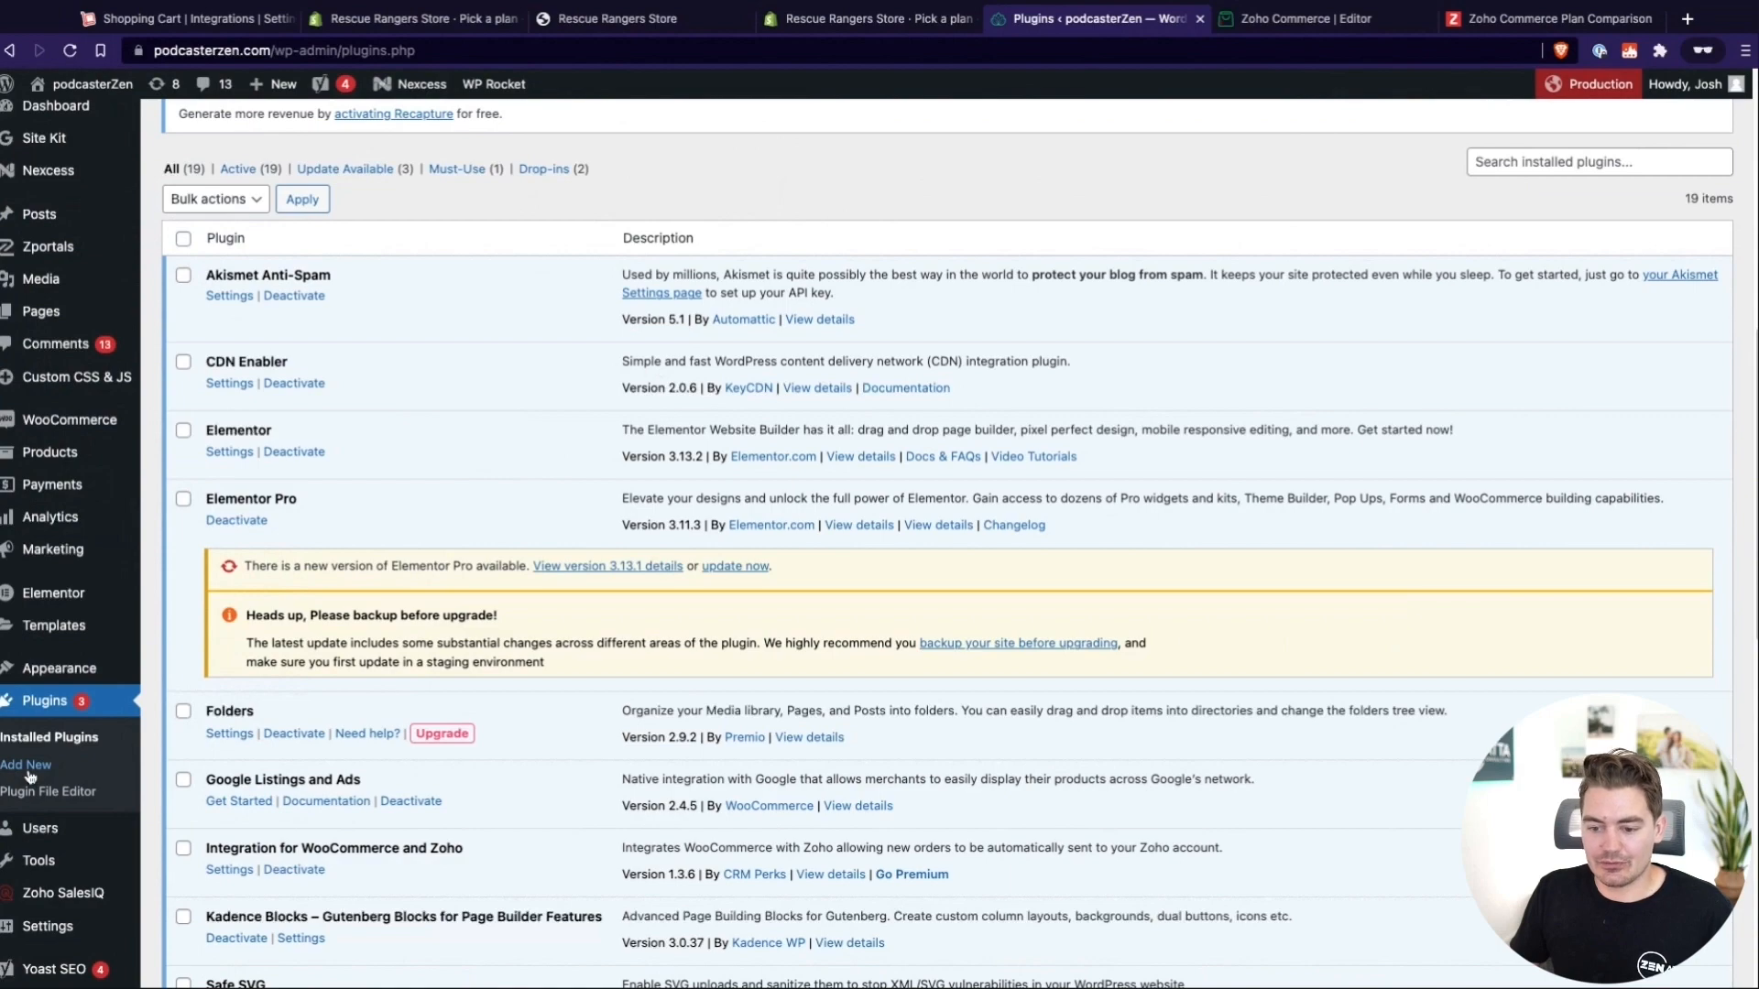
Review the installed WooCommerce, WooCommerce Payments, WooCommerce Shipping & Tax, and Integration for WooCommerce and Zoho plugins
scroll(508, 765, "down", 5)
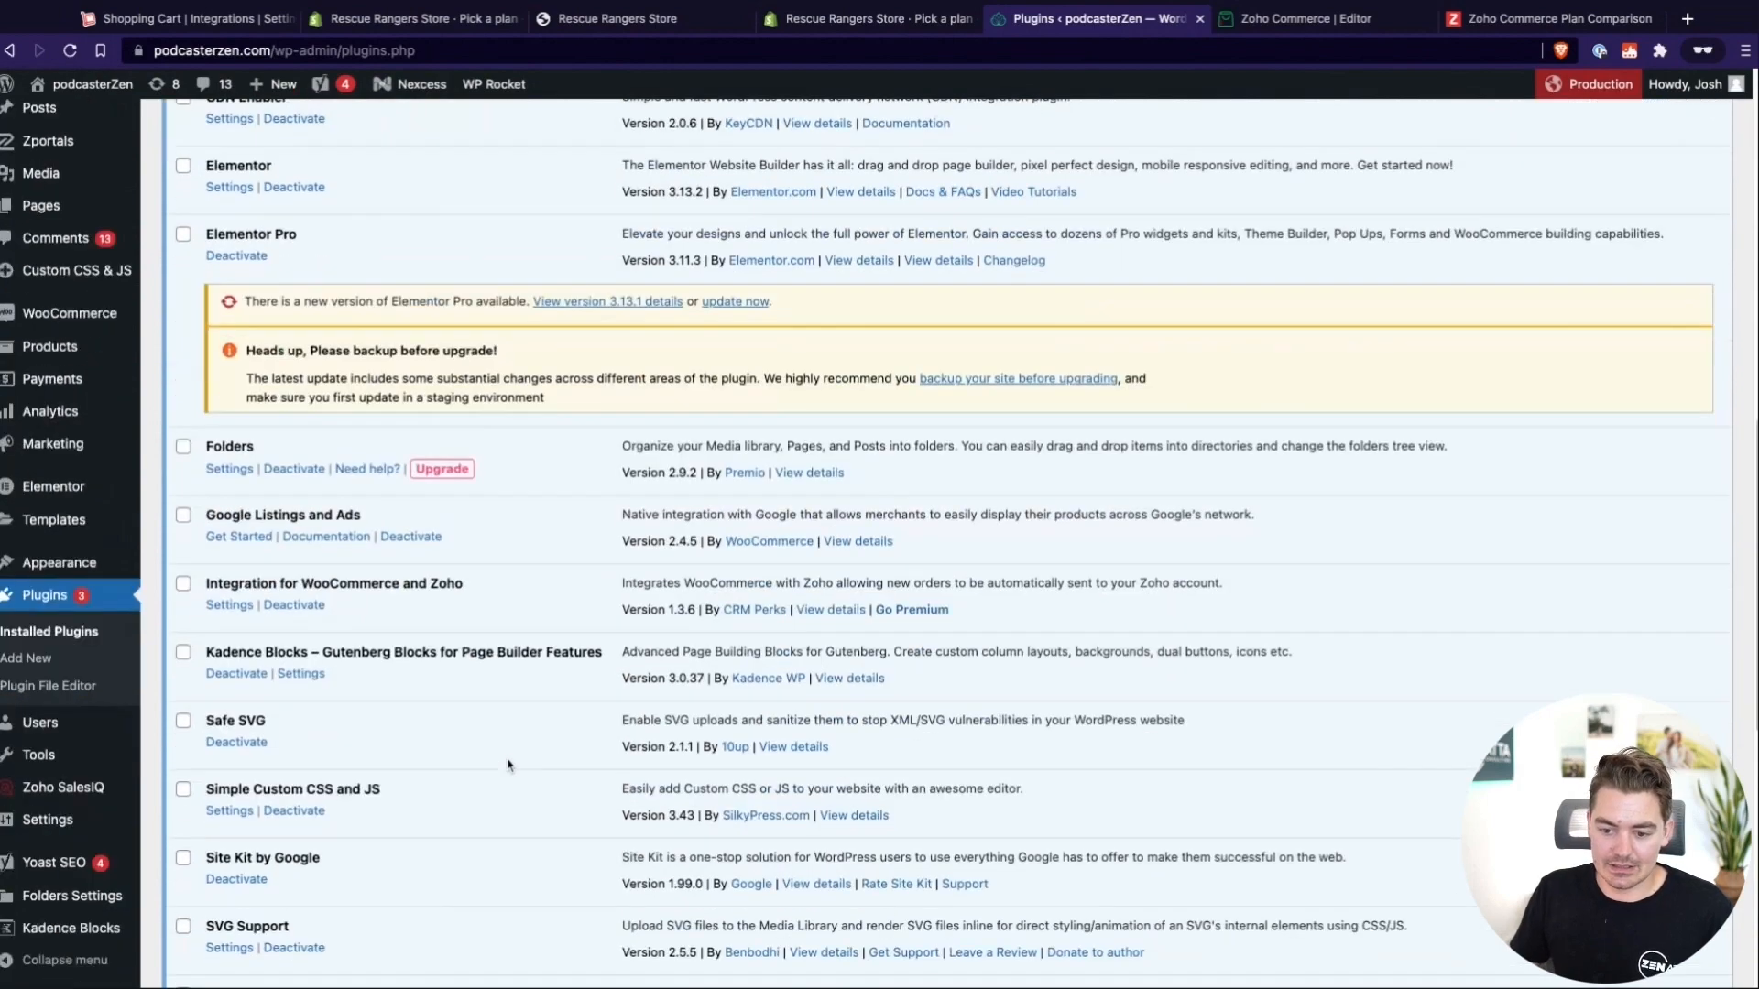
scroll(508, 764, "down", 7)
left_click_drag(219, 600, 494, 610)
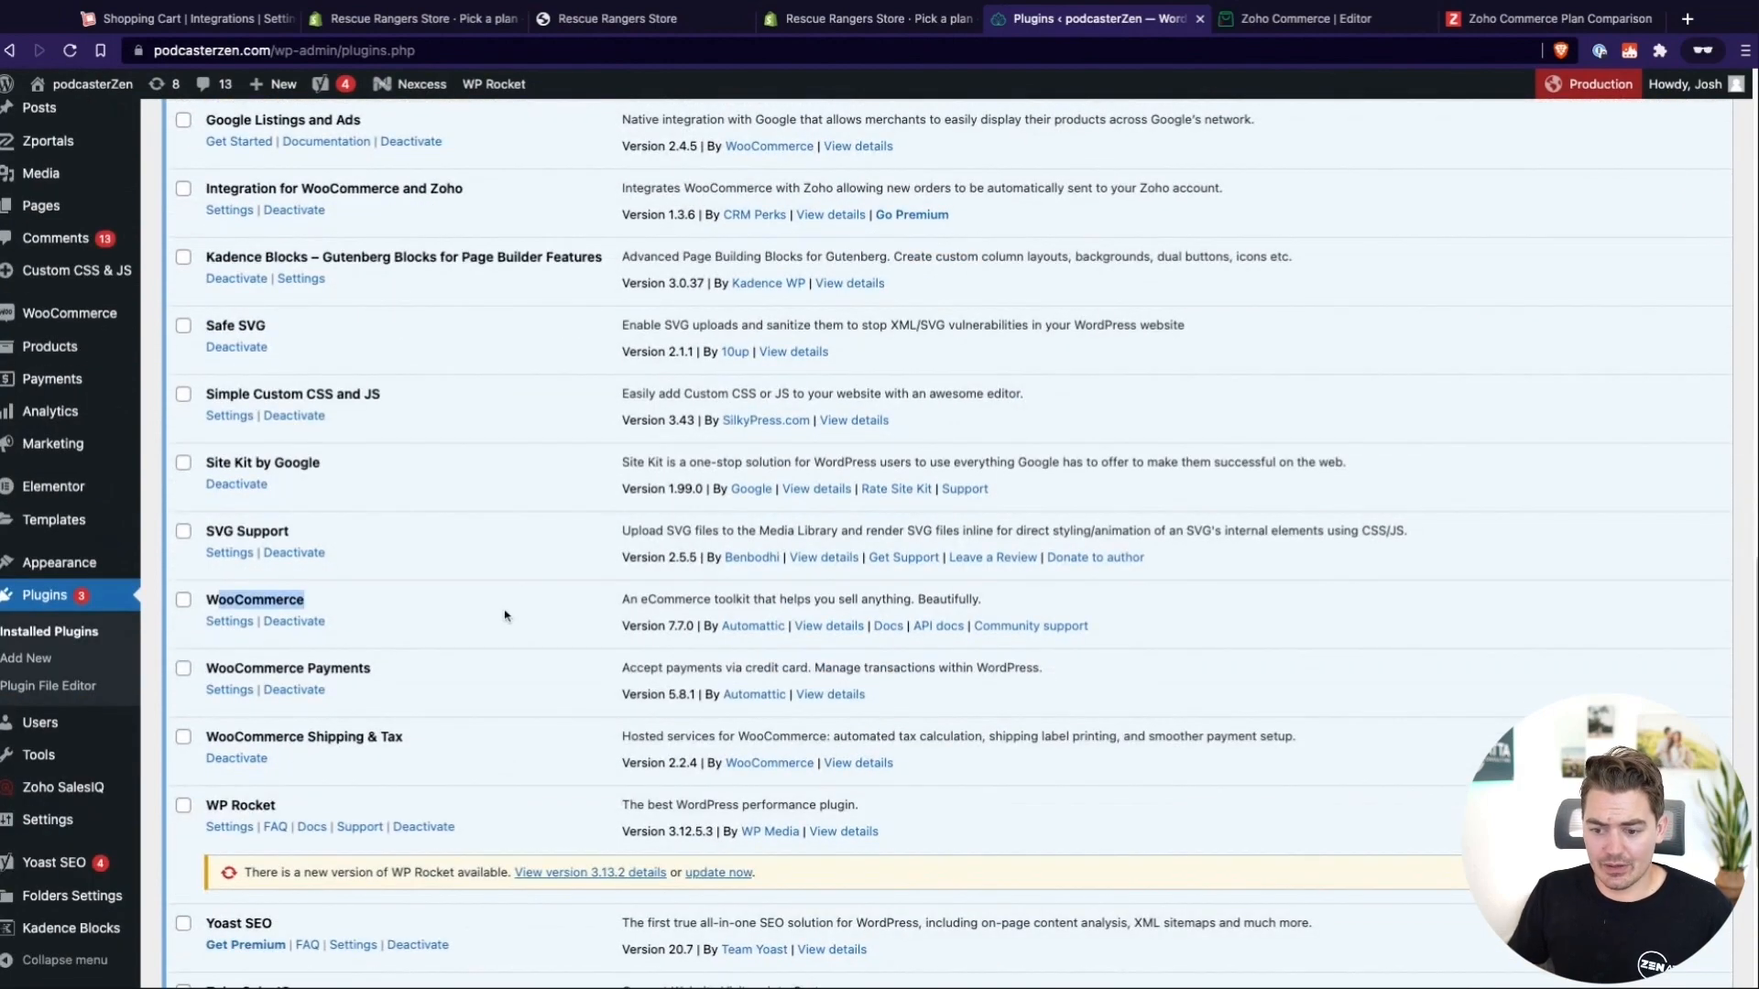
mouse_move(352, 669)
left_mouse_down()
mouse_move(213, 668)
mouse_move(371, 669)
left_mouse_up()
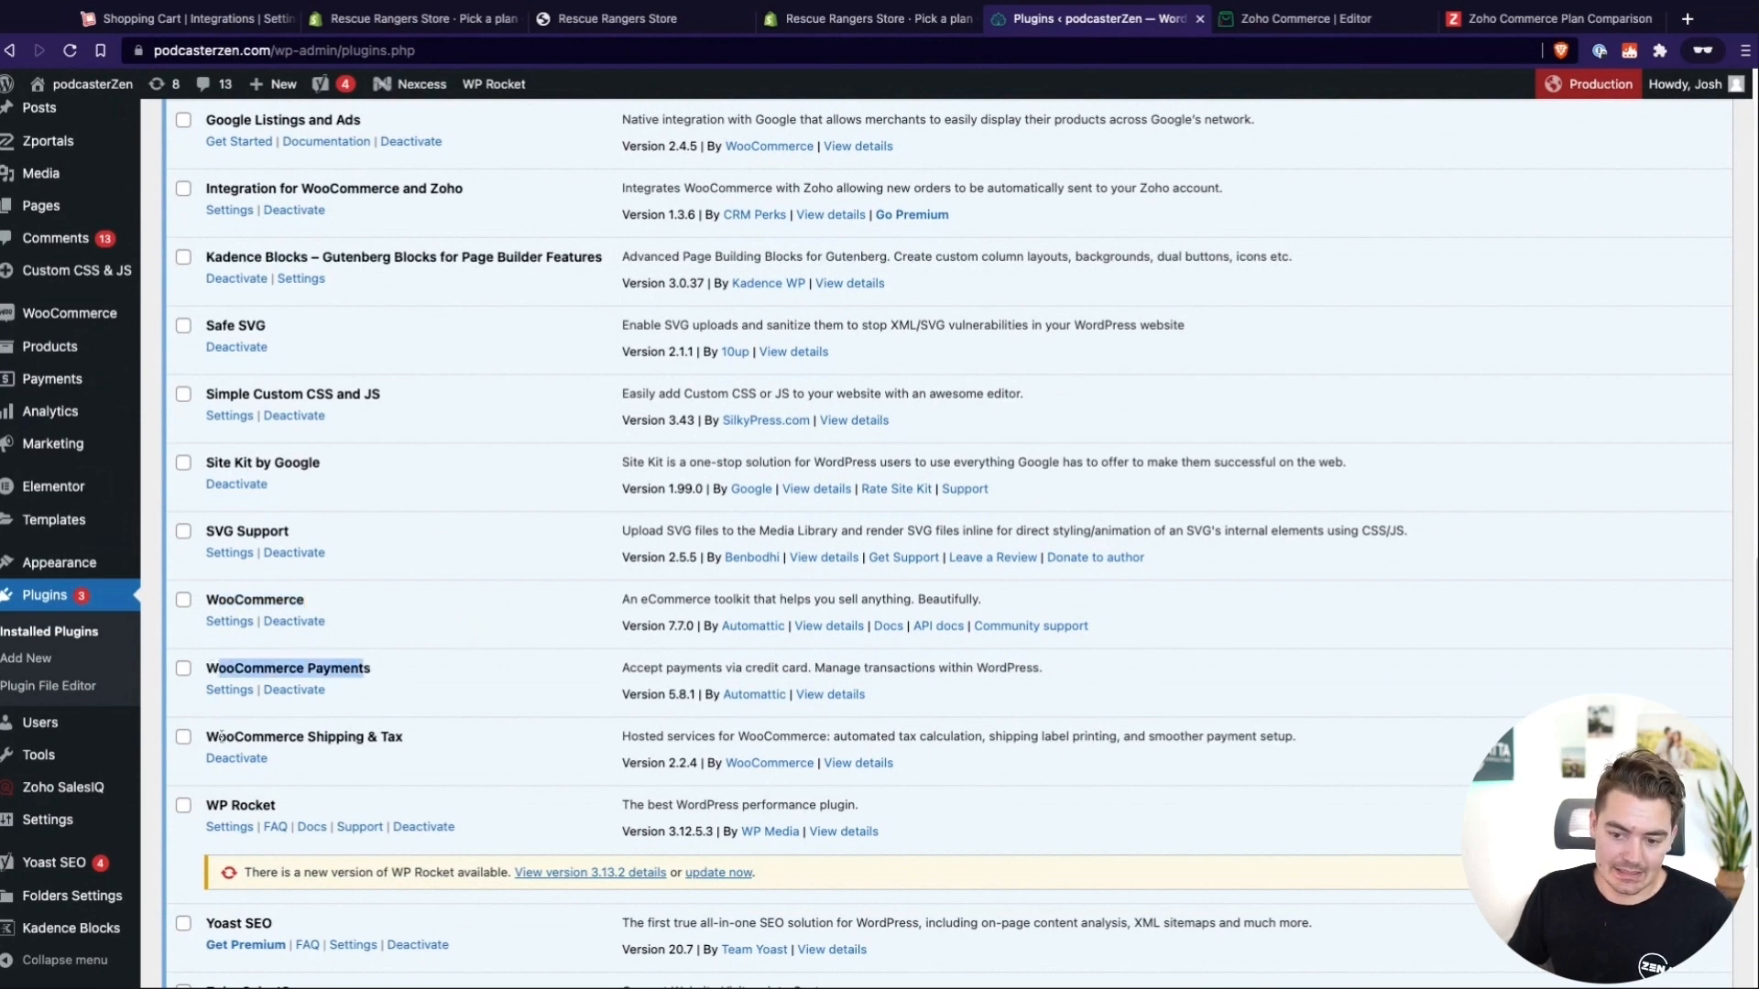
left_click_drag(221, 736, 404, 738)
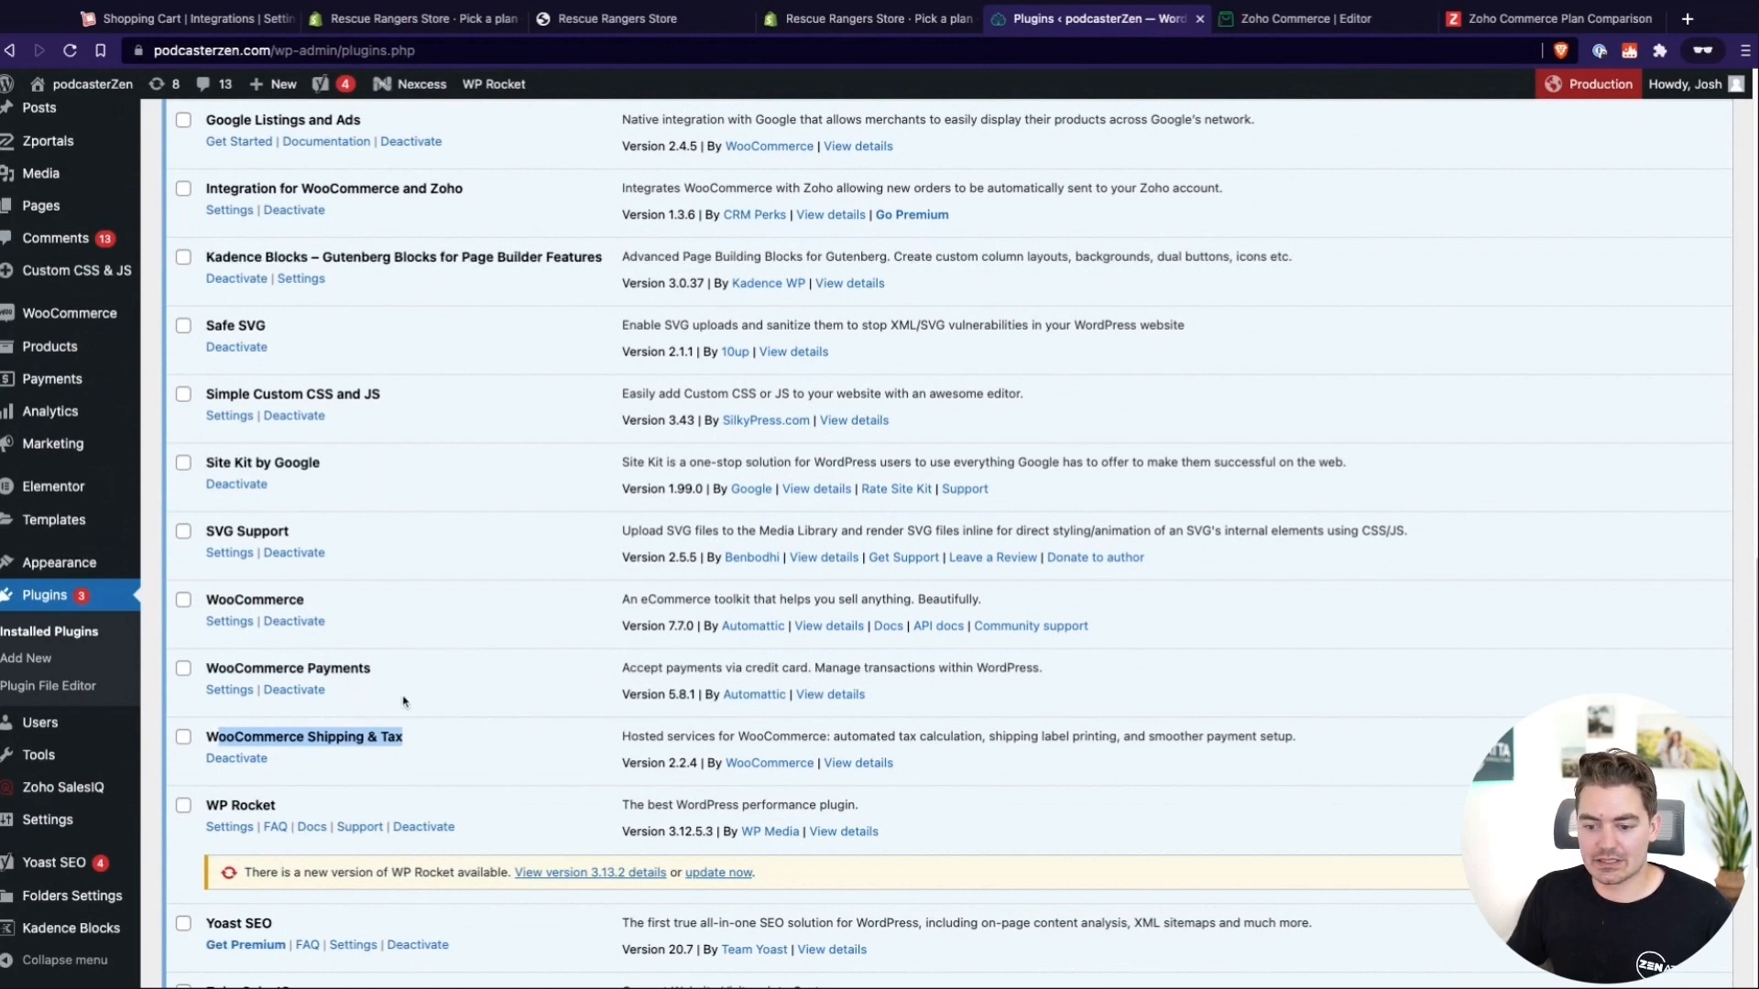
triple_click(383, 669)
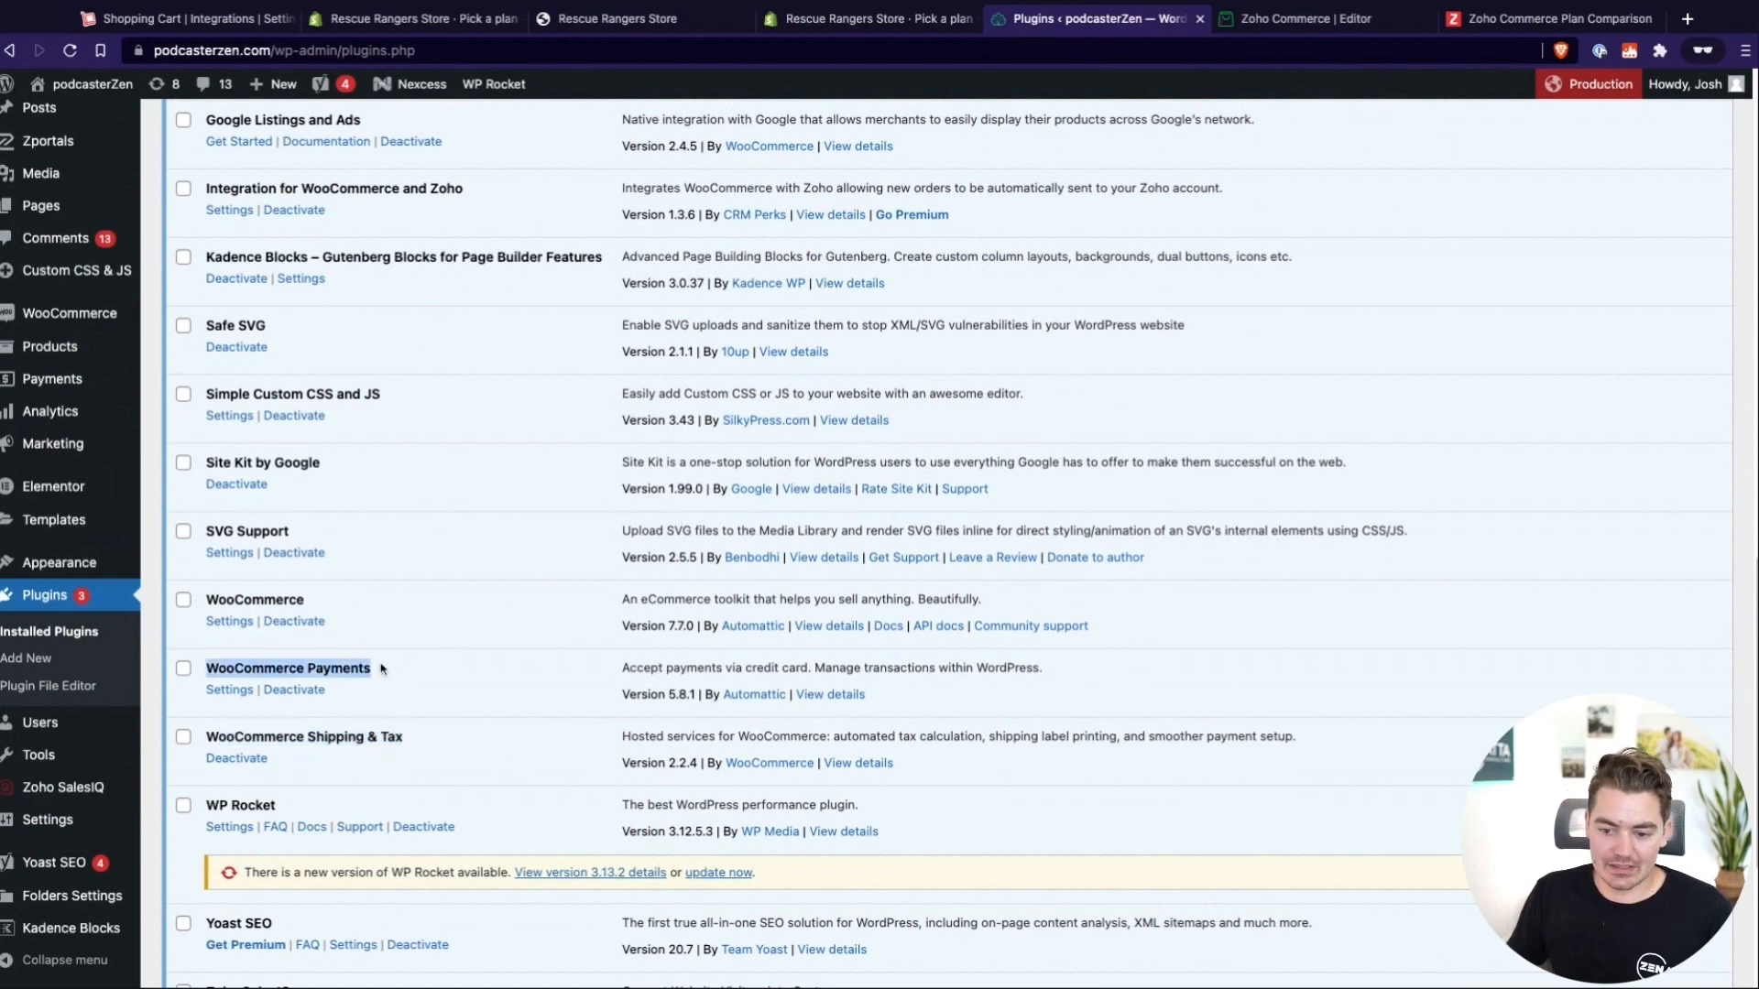
left_click(334, 670)
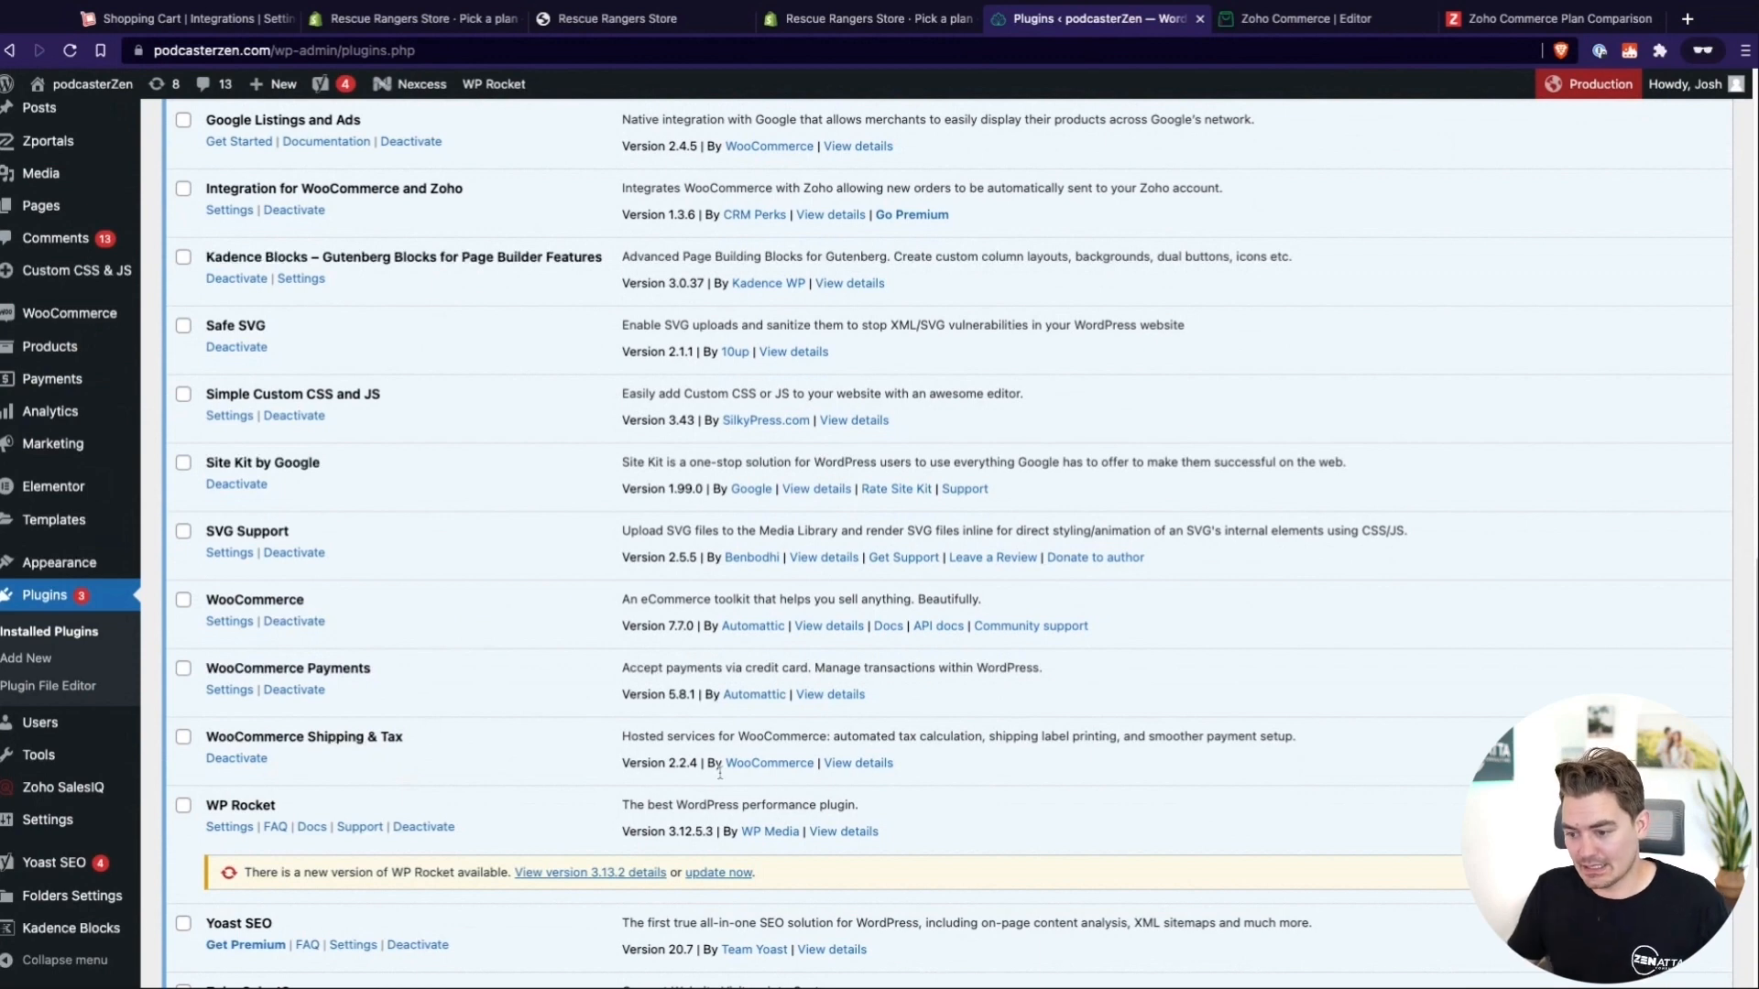
left_click_drag(896, 736, 985, 737)
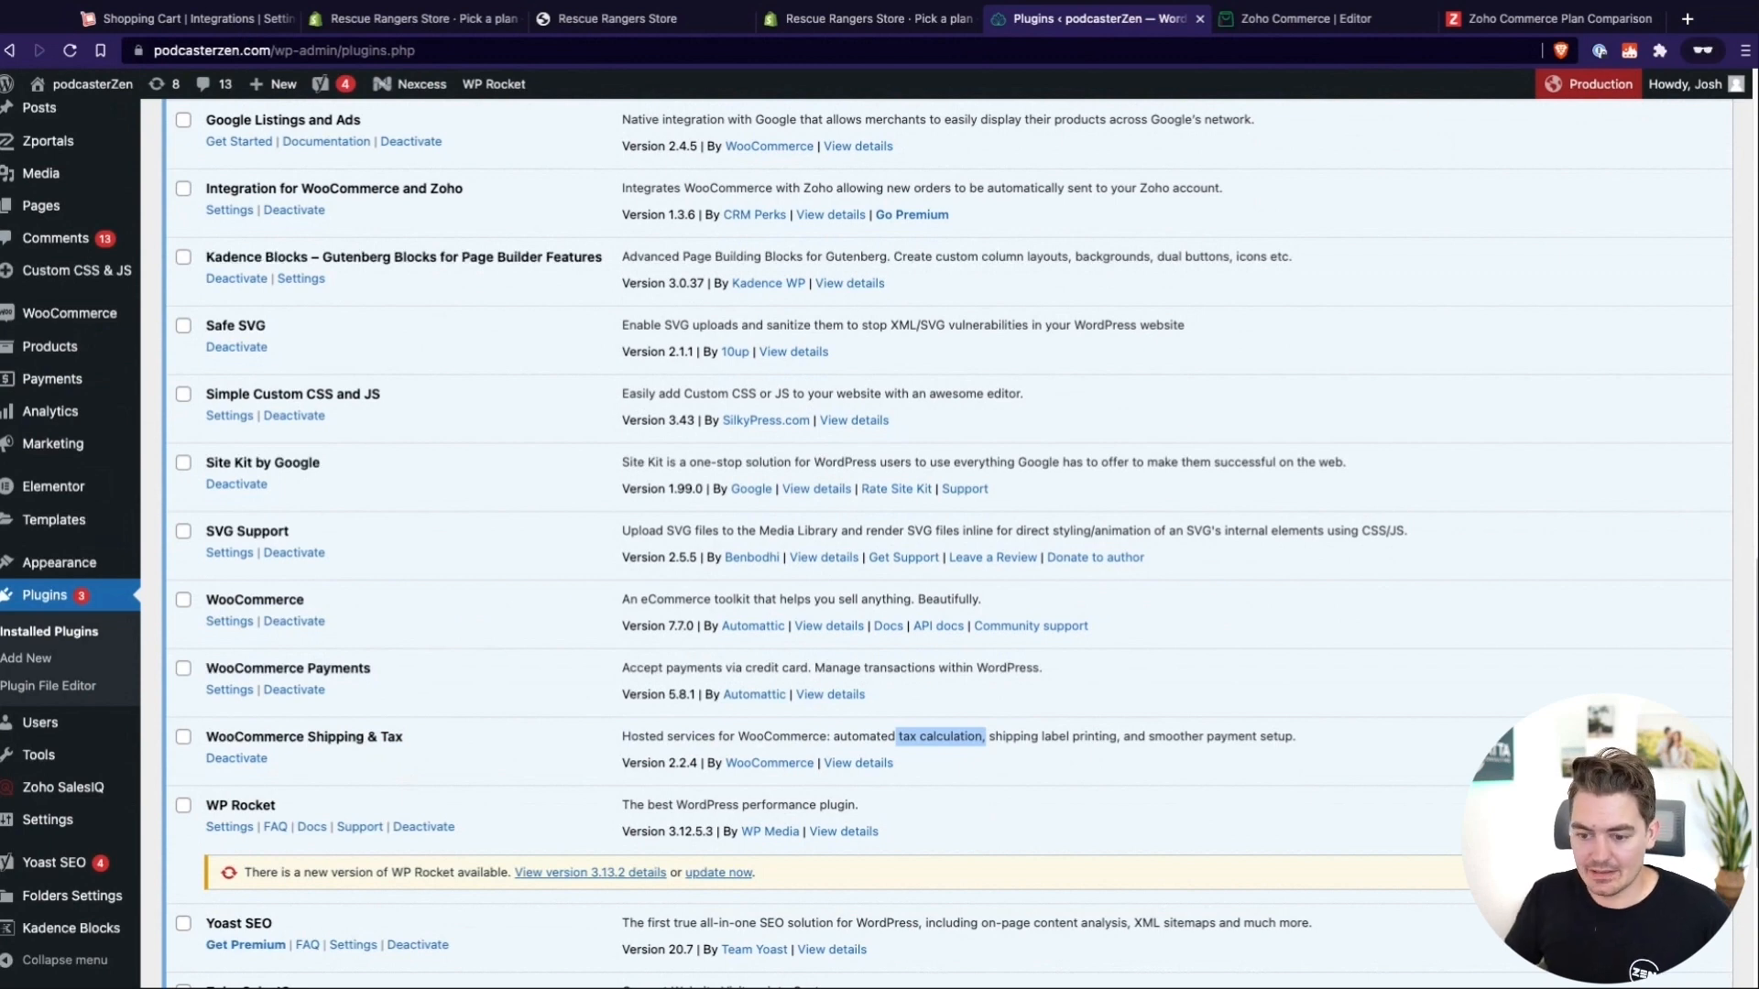
left_click_drag(264, 623, 220, 666)
left_click(429, 742)
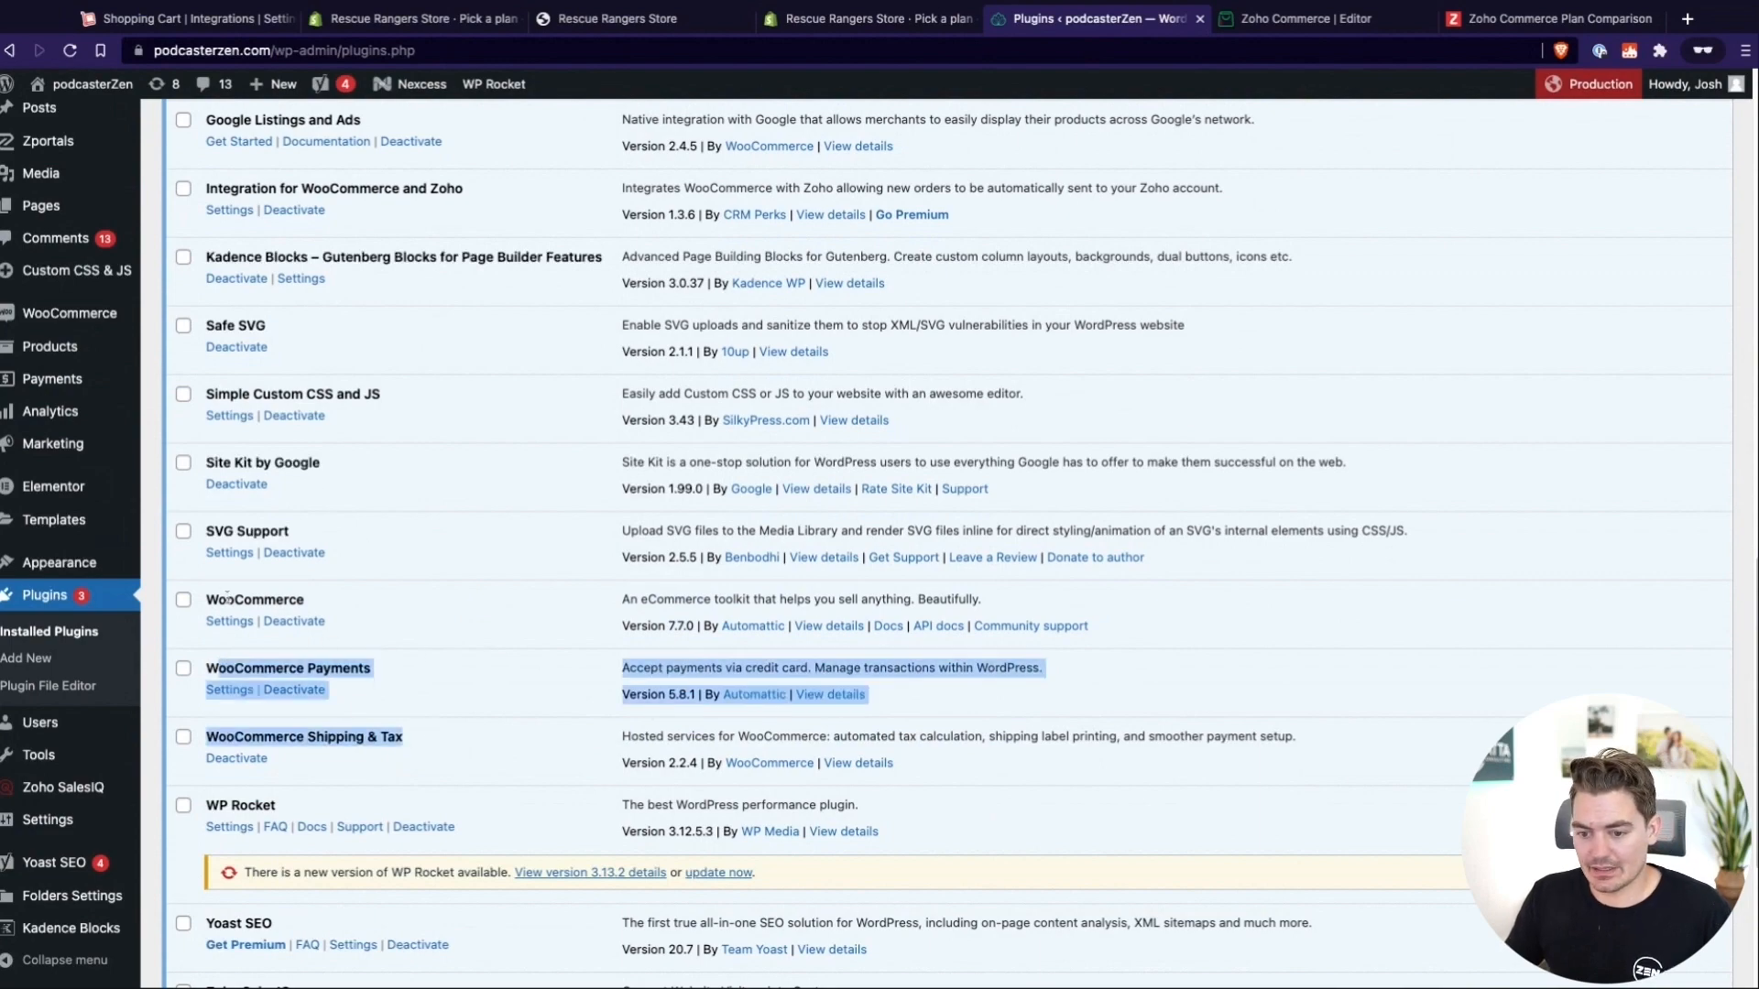
left_click_drag(306, 601, 208, 595)
scroll(481, 612, "up", 3)
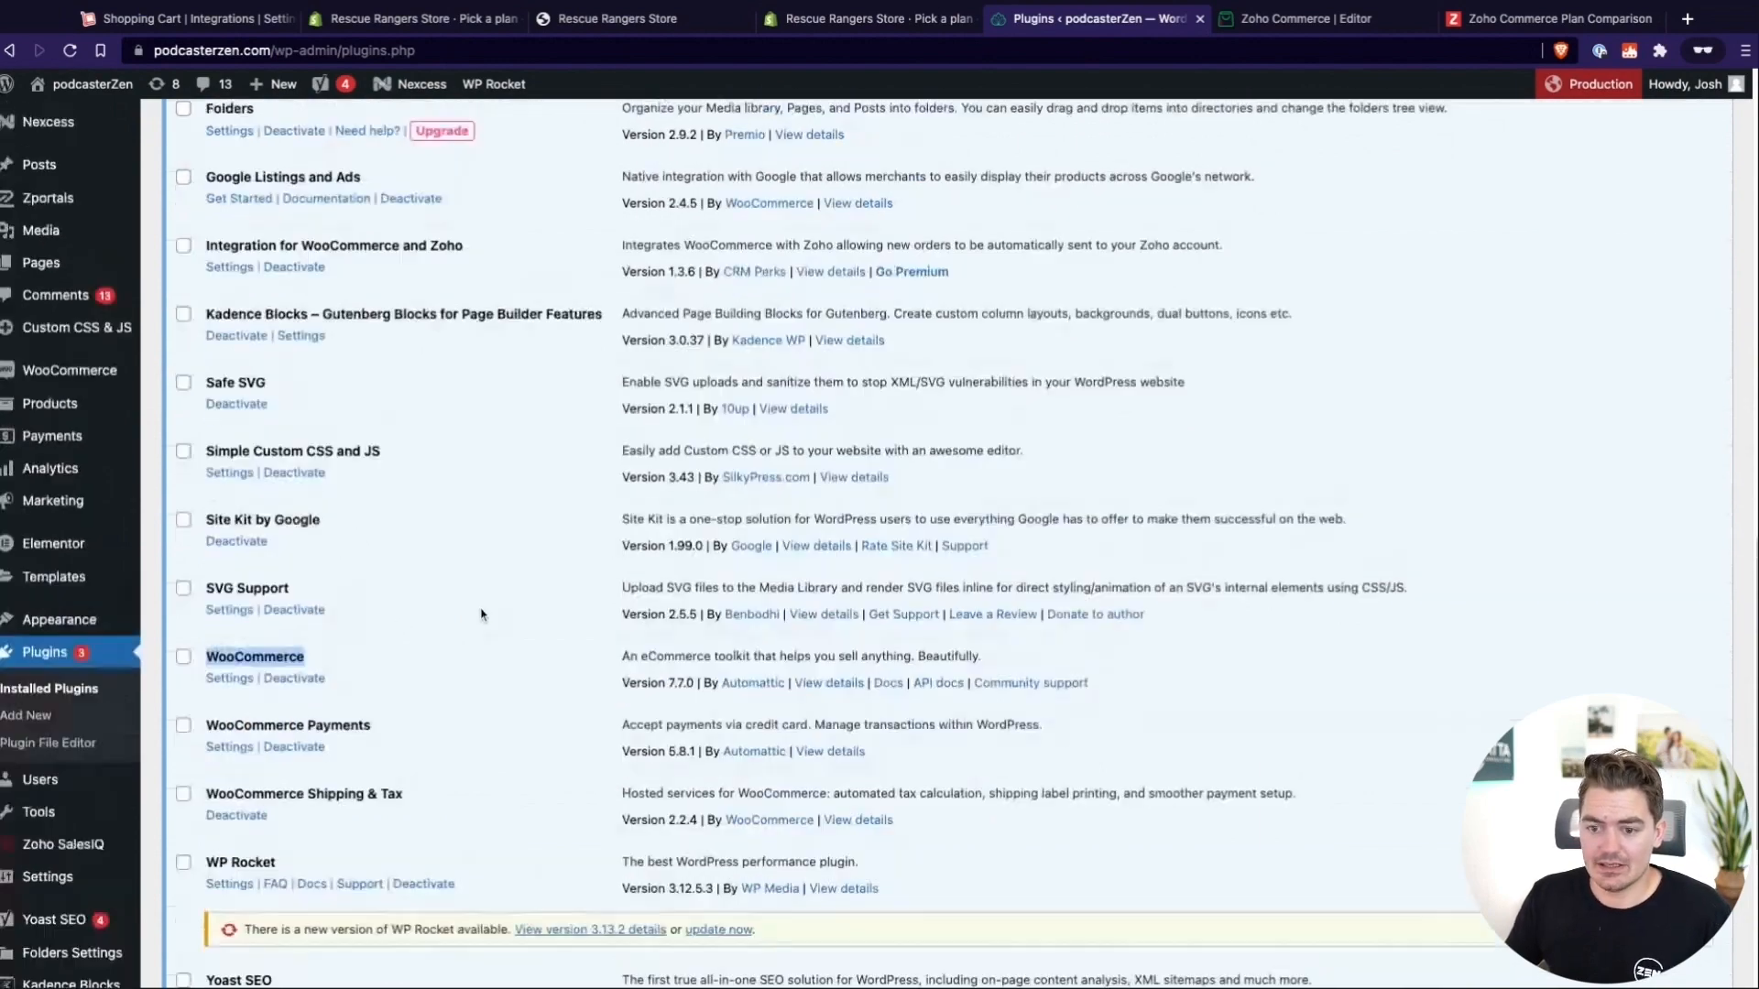
left_click_drag(463, 453, 207, 453)
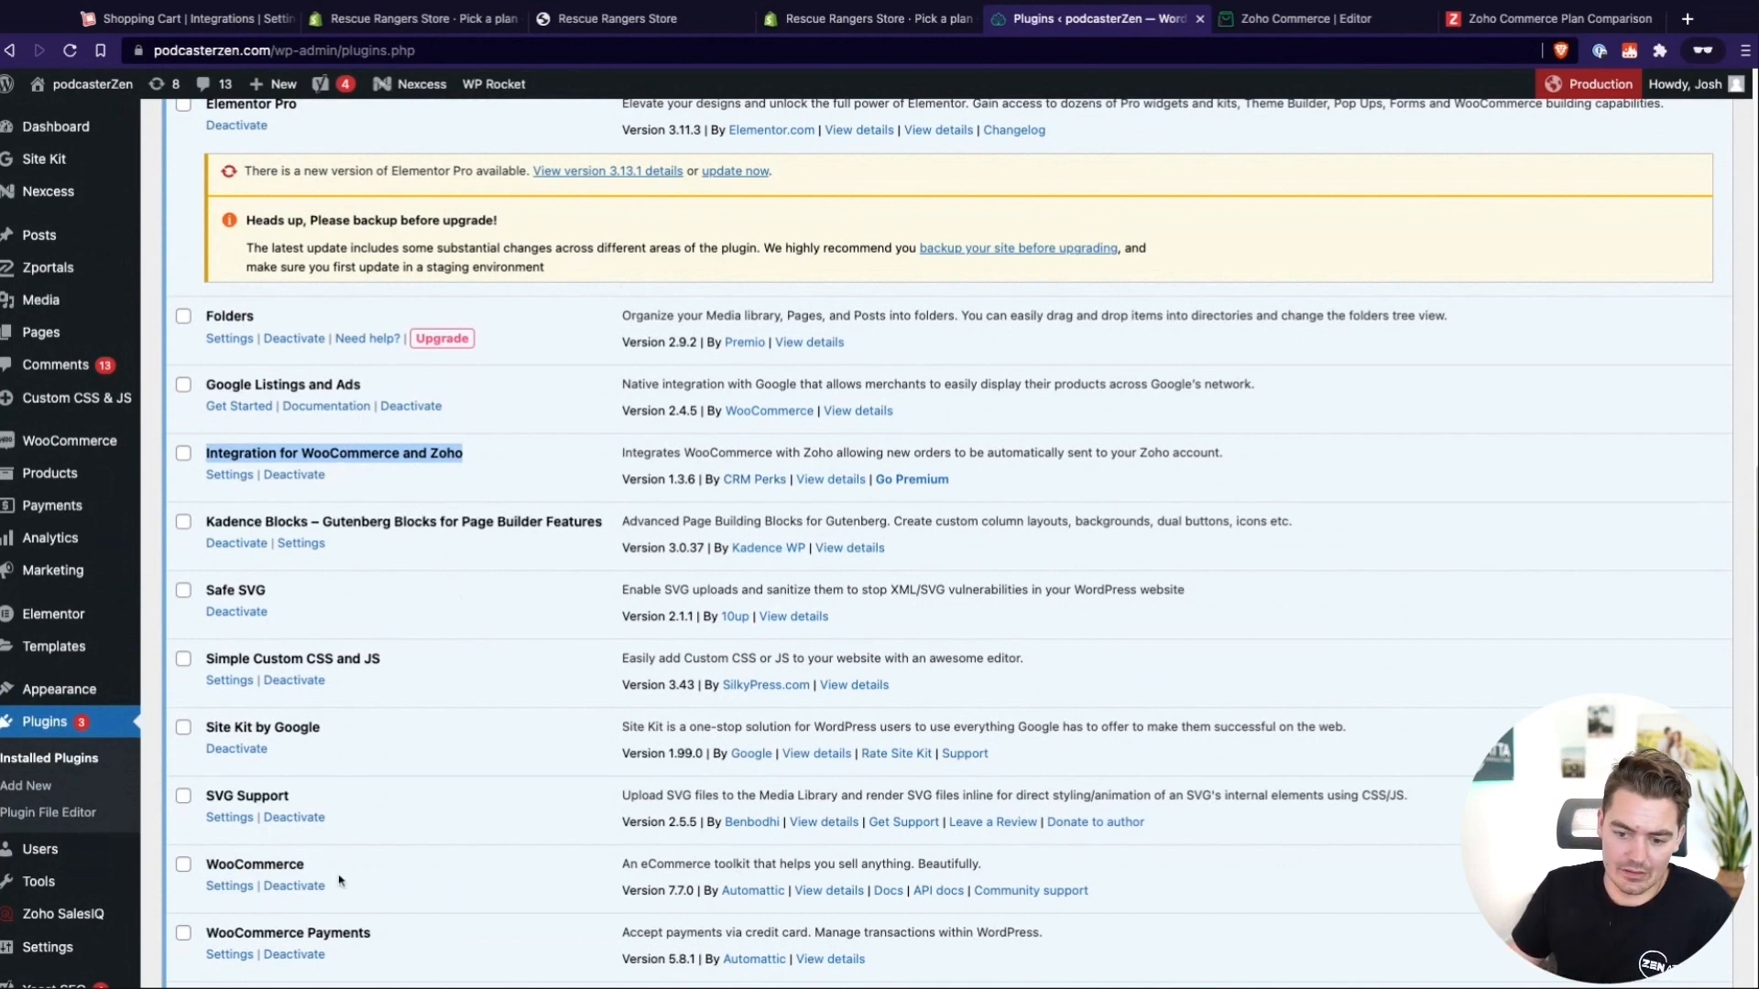
scroll(394, 939, "down", 1)
scroll(390, 916, "up", 2)
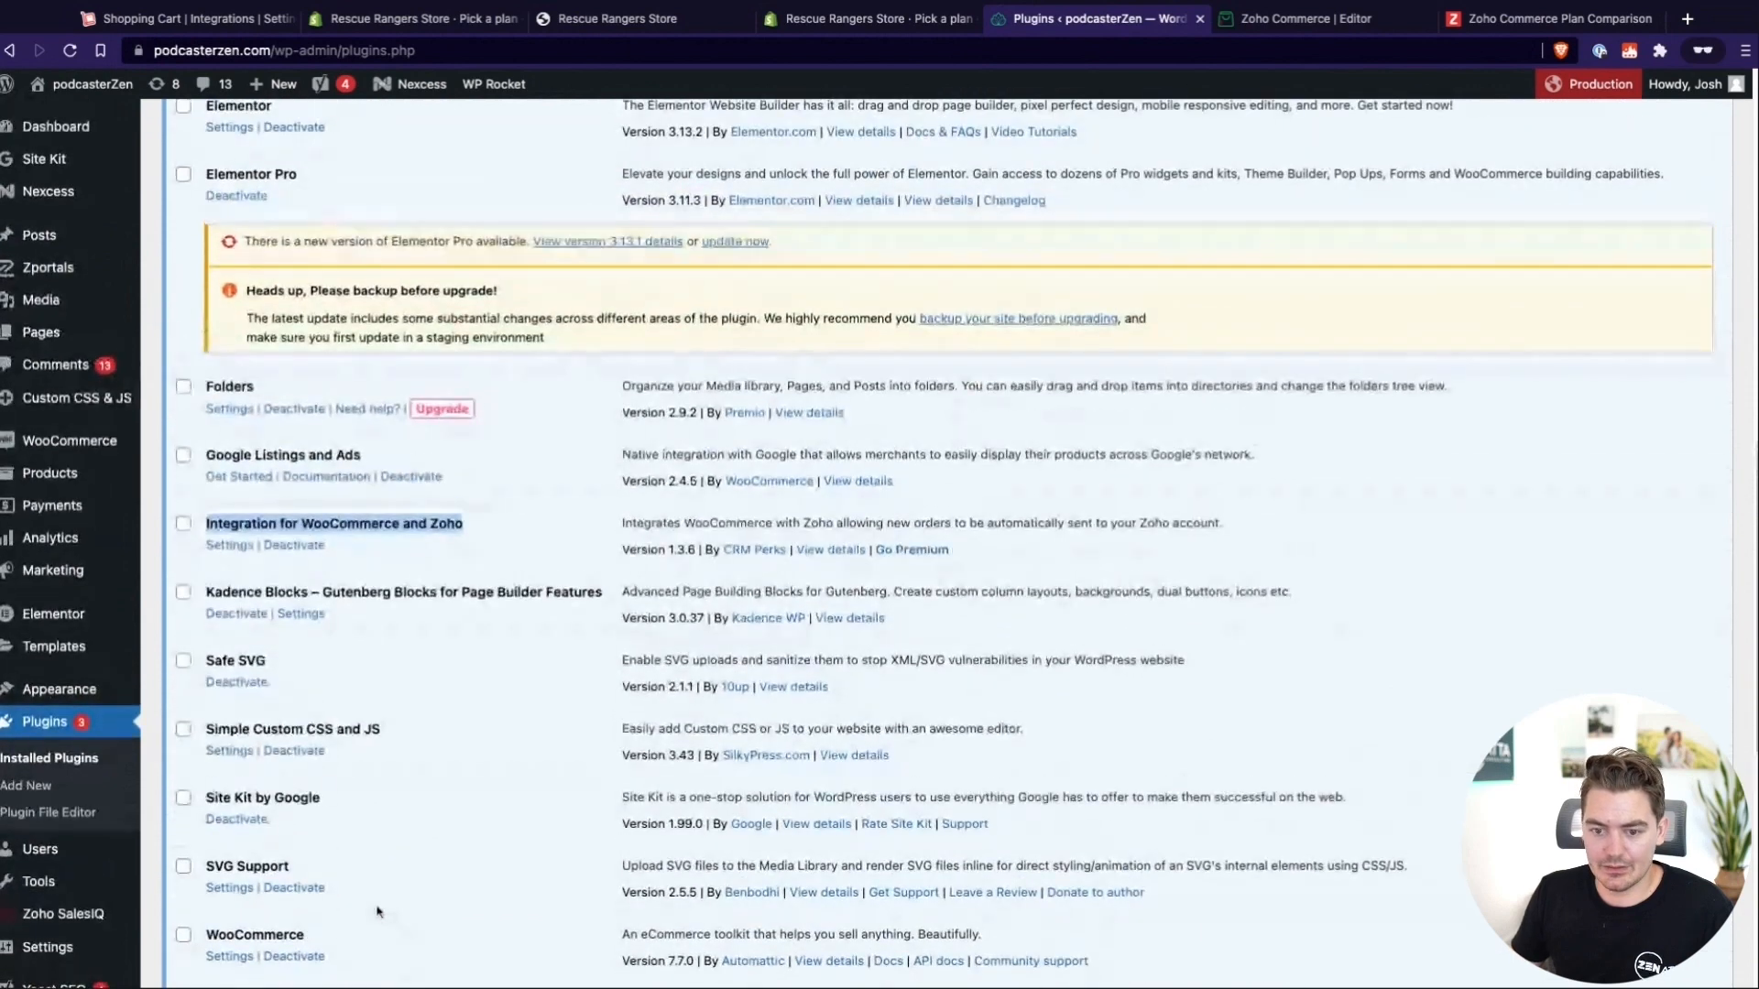
Open the Zoho section of the WooCommerce settings and find the Zoho Accounts list
mouse_move(64, 446)
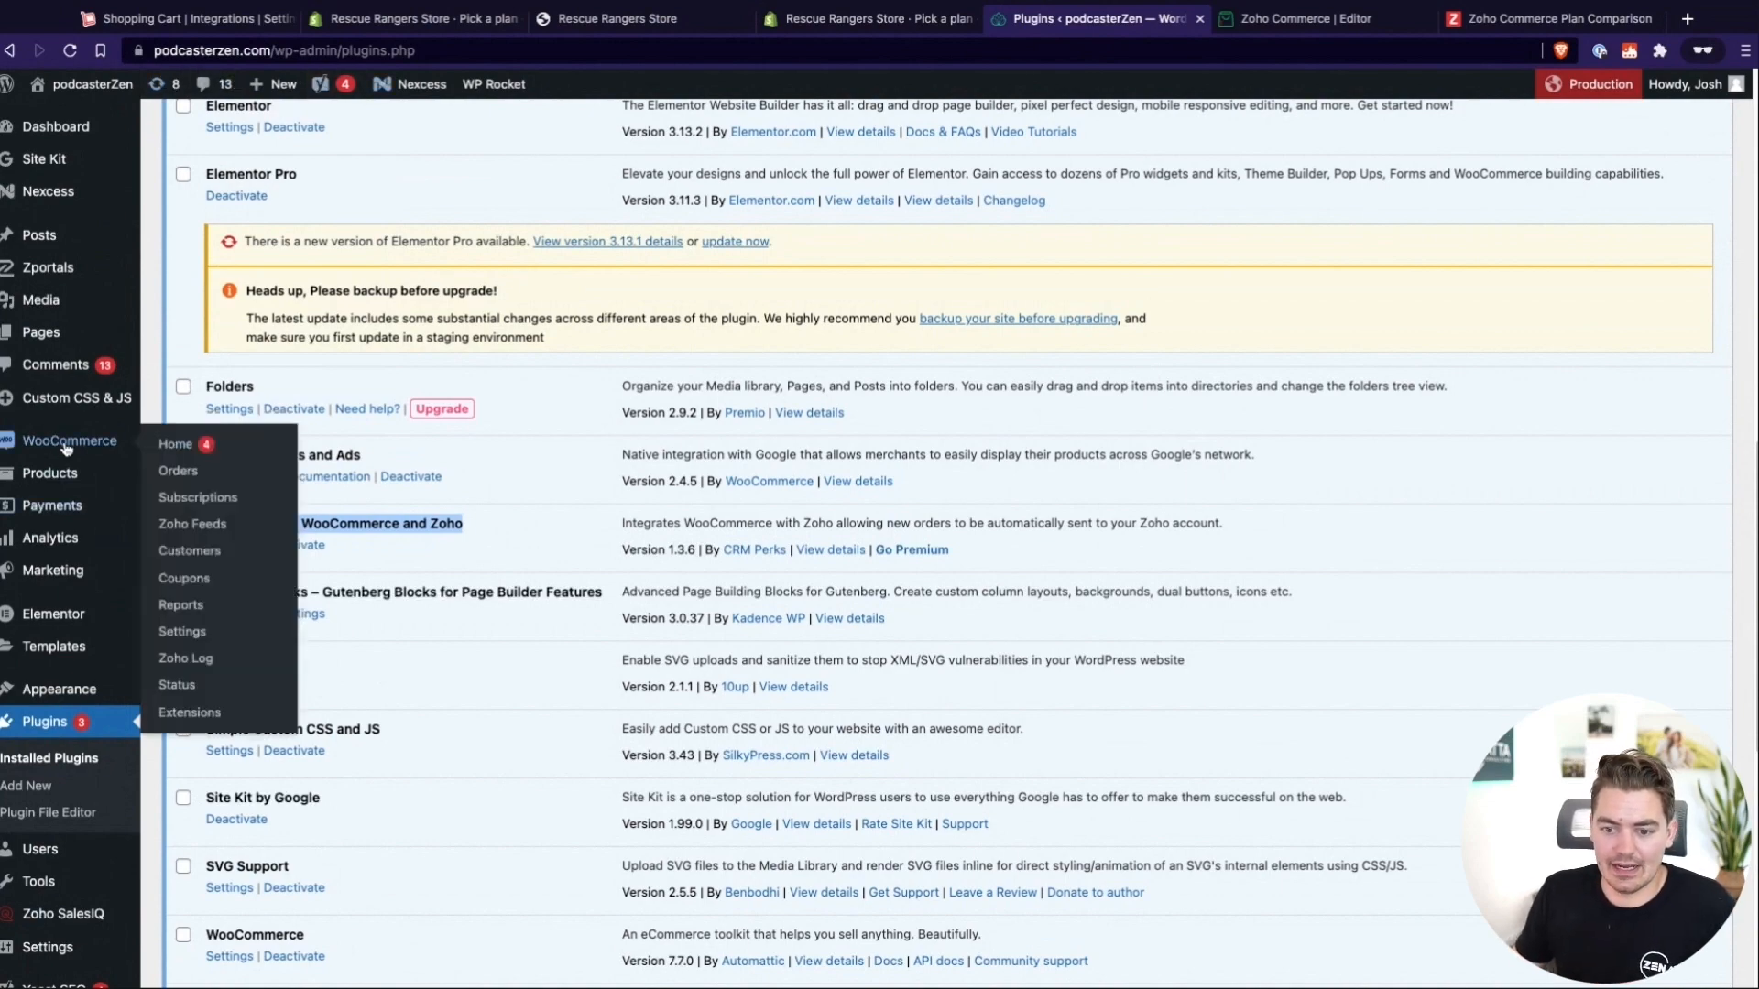
mouse_move(94, 696)
scroll(95, 697, "up", 3)
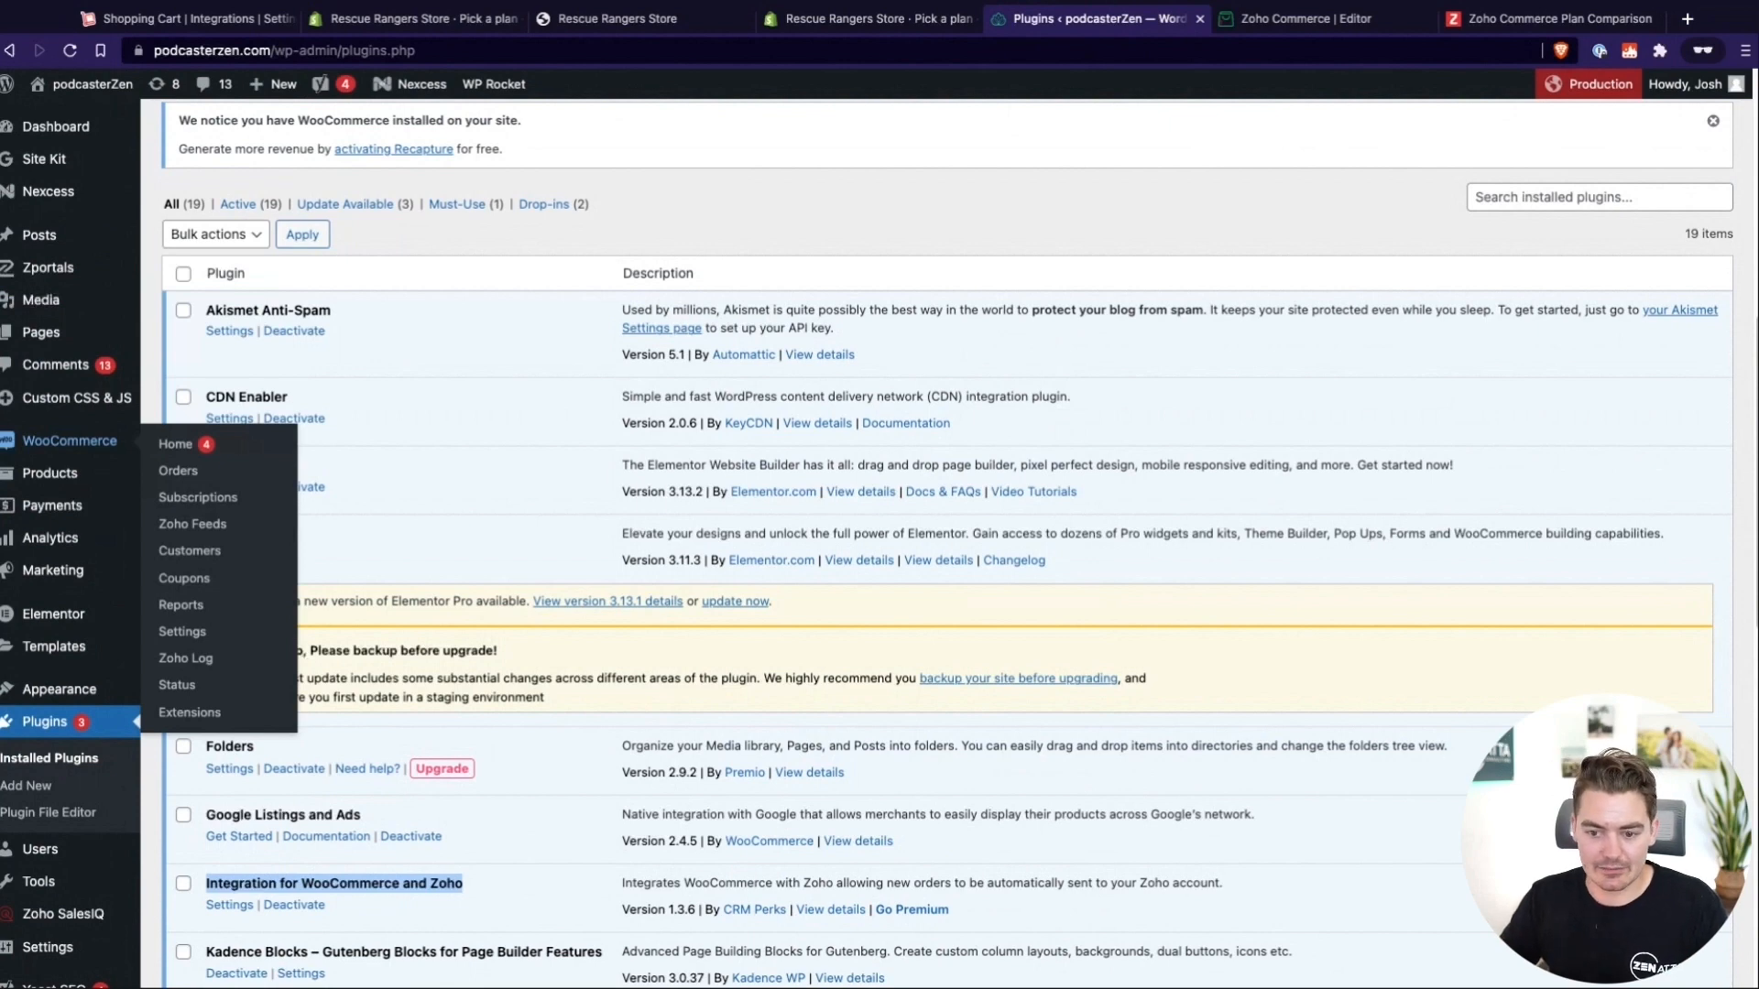
left_click(176, 444)
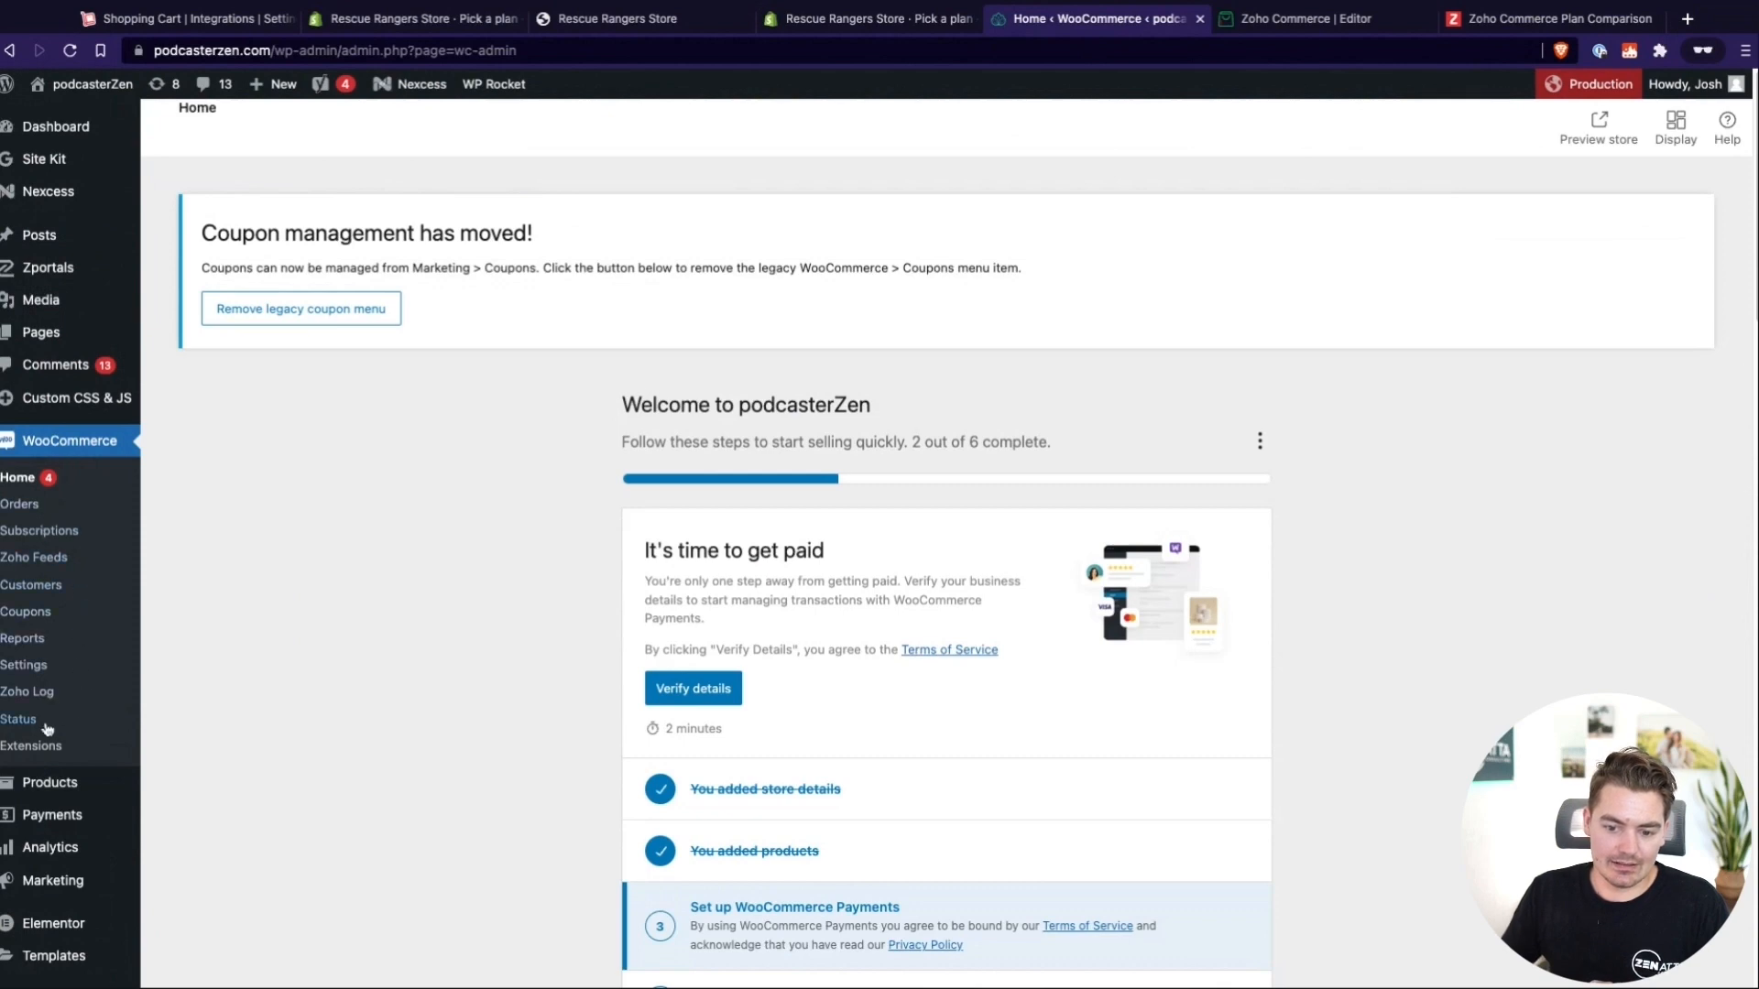
left_click(36, 666)
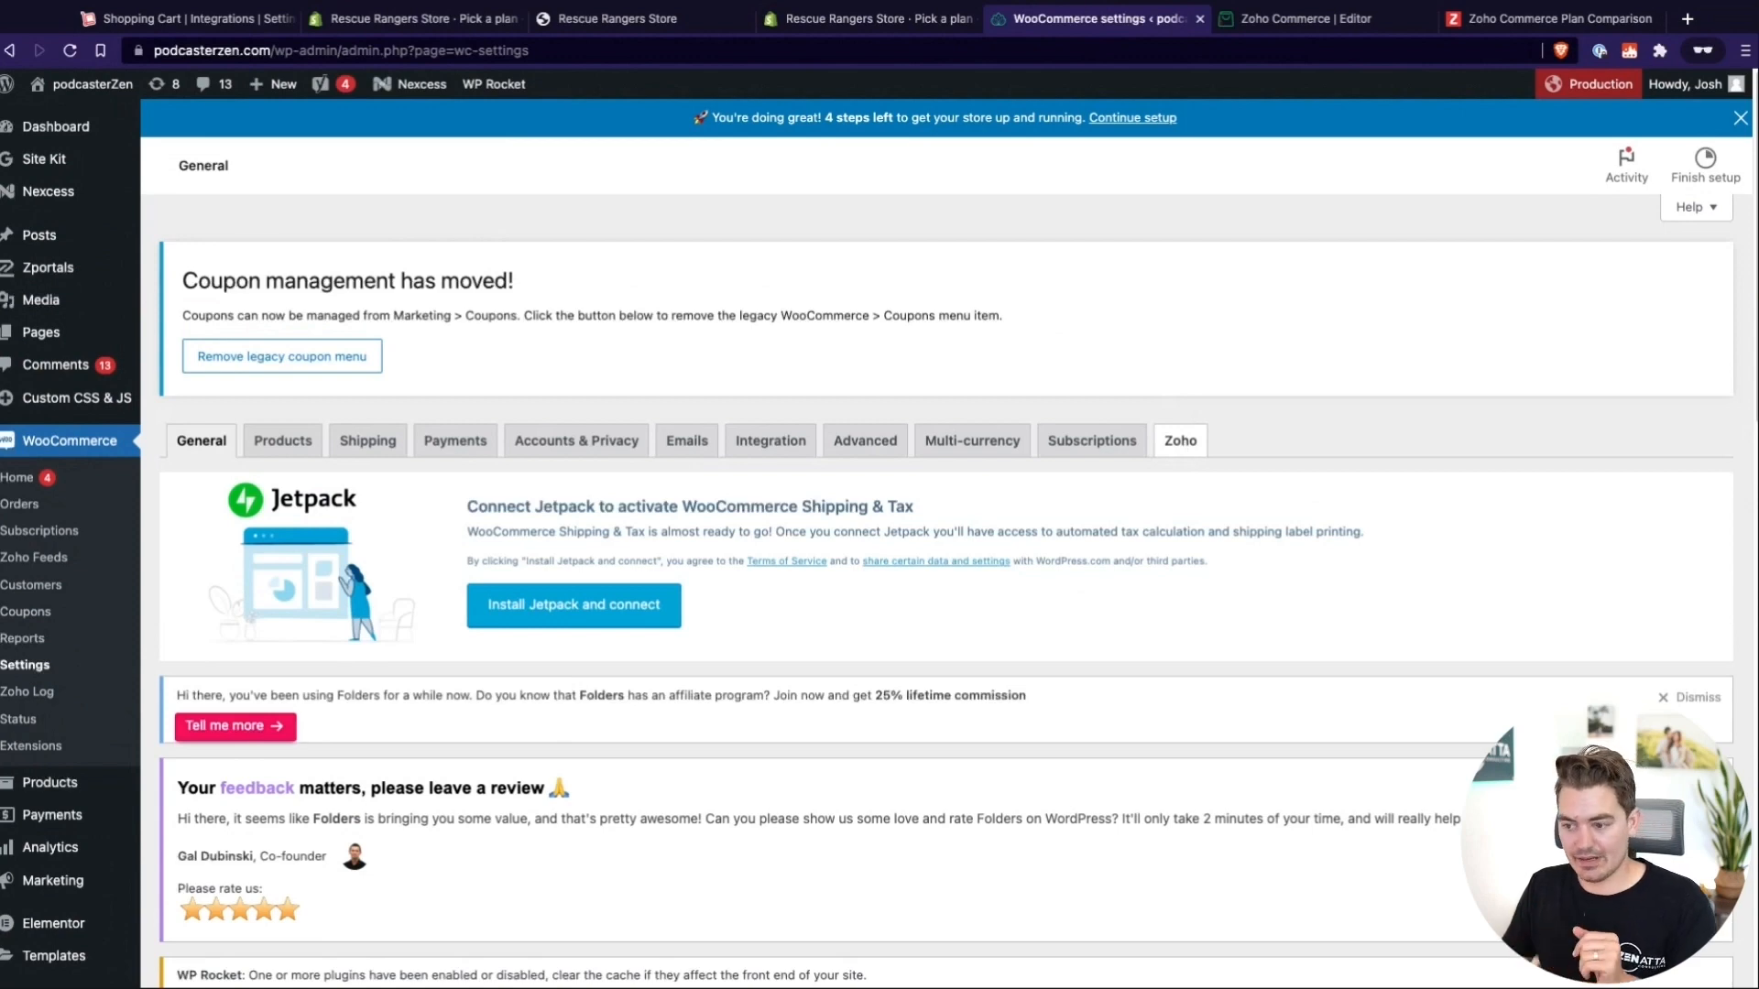
left_click(1193, 453)
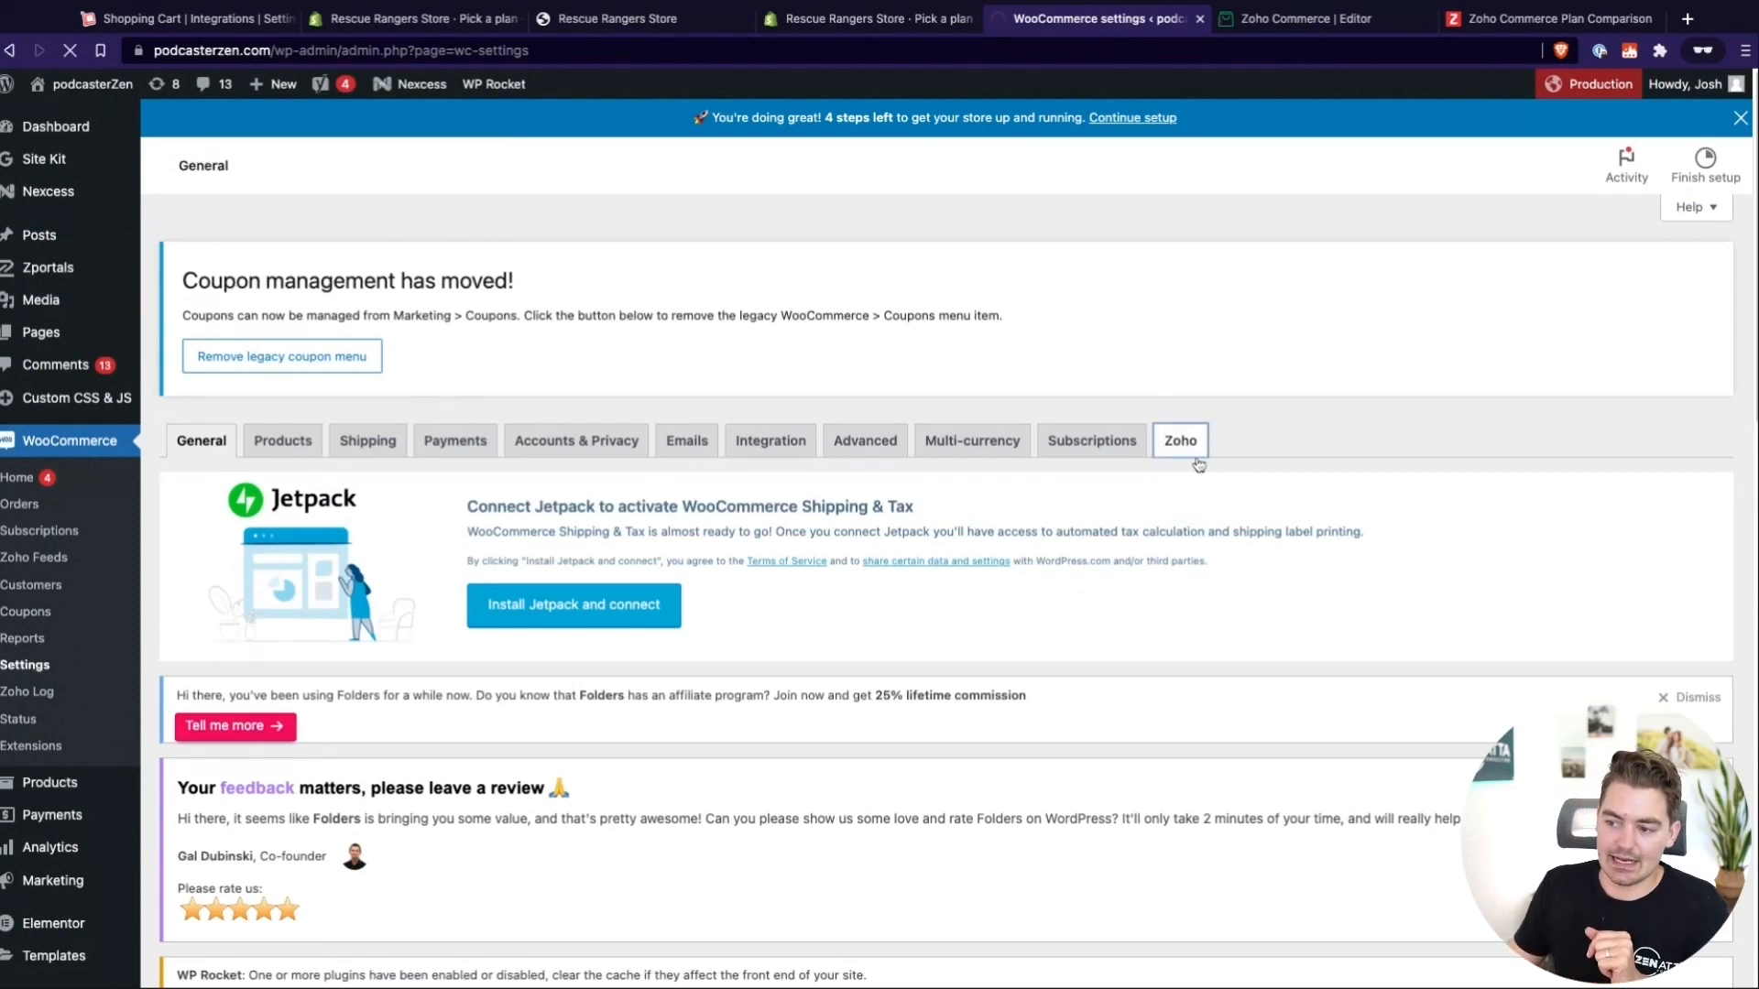
scroll(1044, 636, "down", 7)
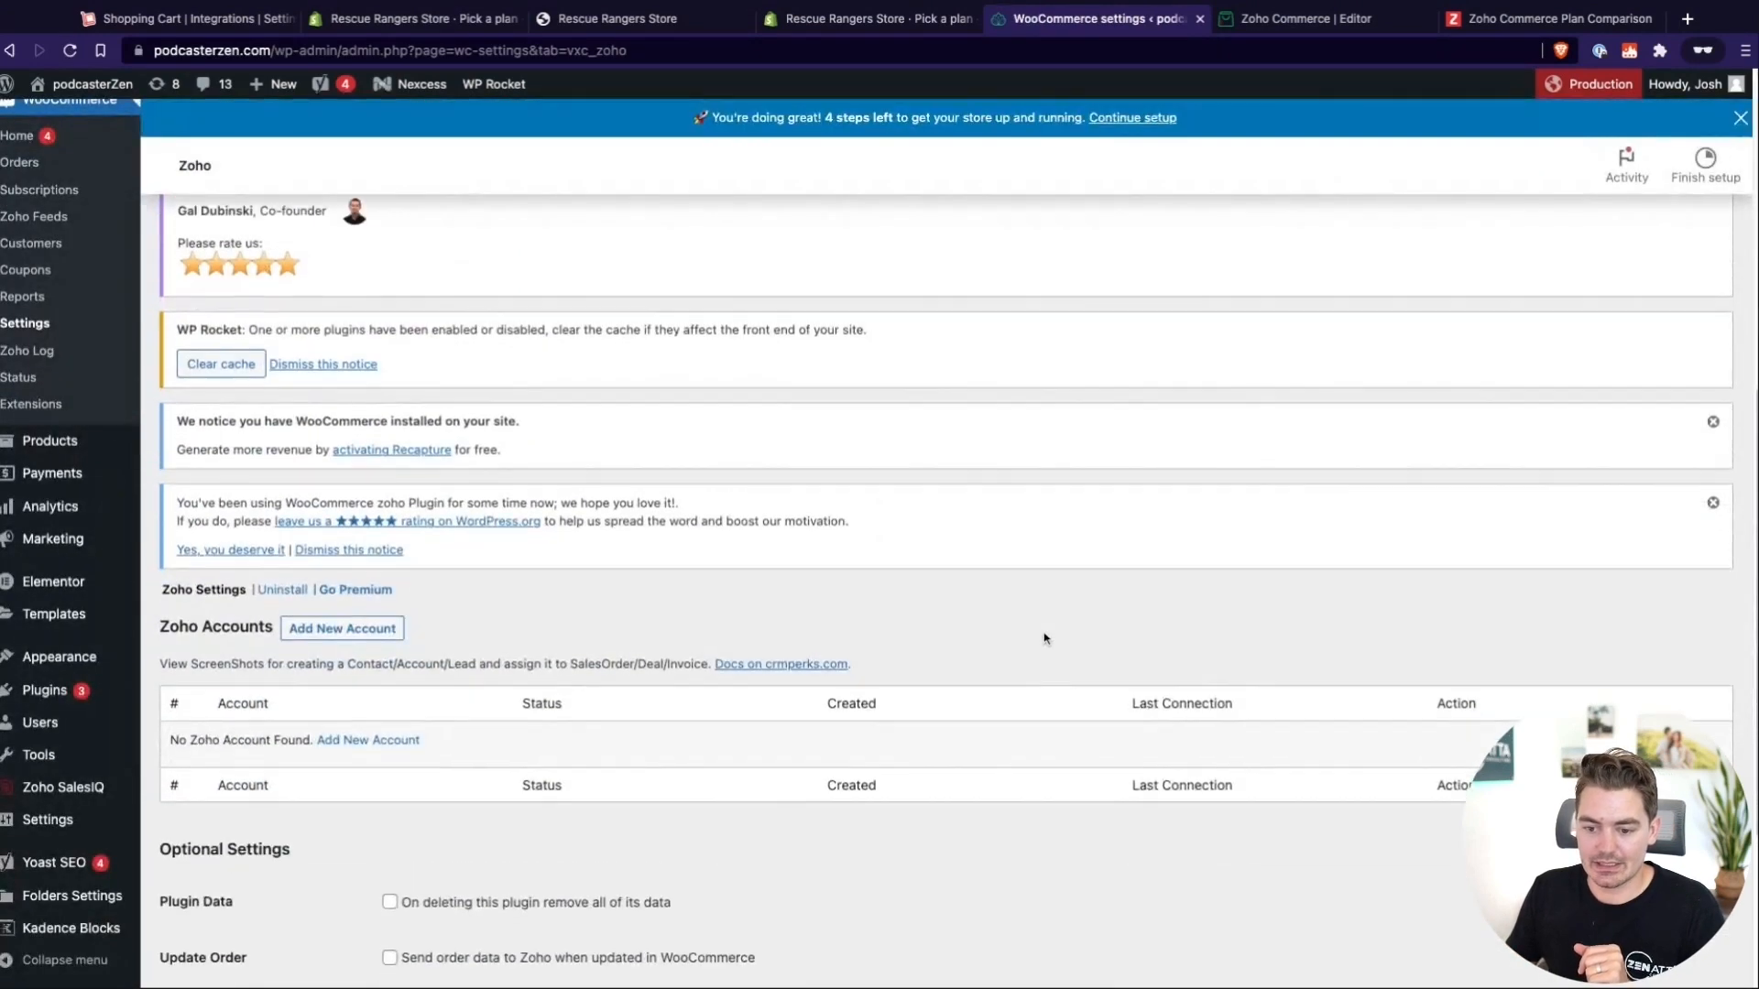
scroll(1043, 636, "down", 3)
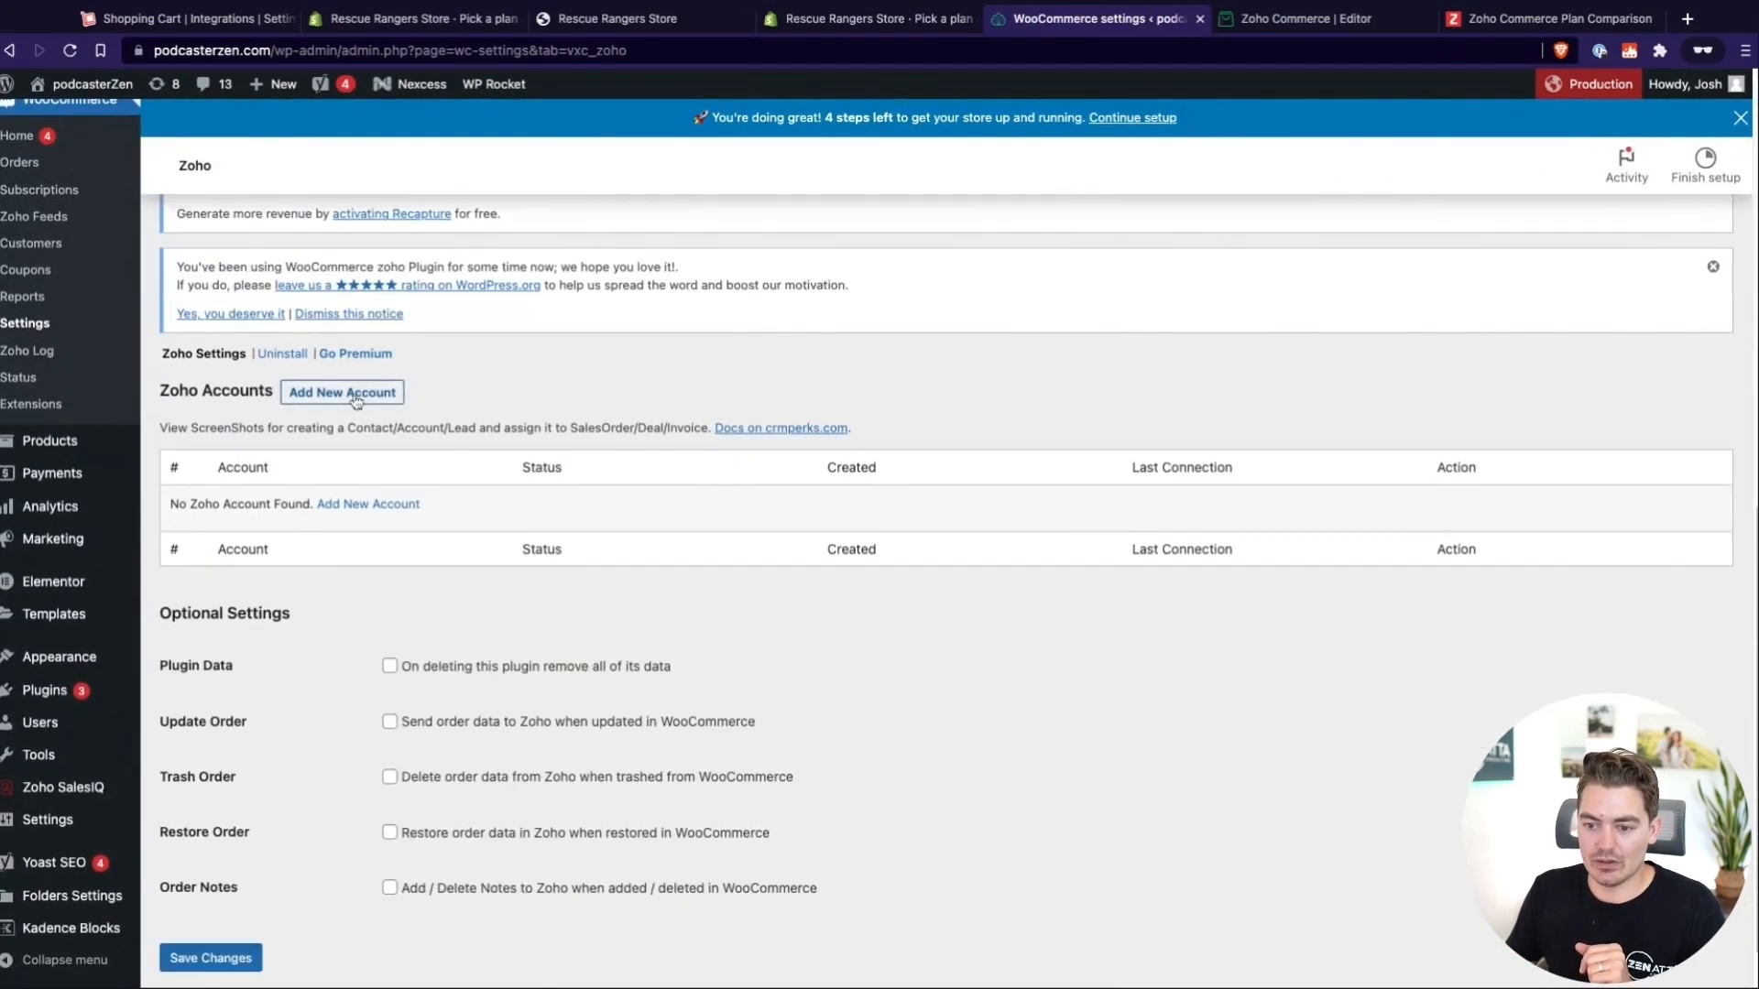
Add a new Zoho account, set its Zoho service to Zoho Inventory, and save the changes
left_click(354, 398)
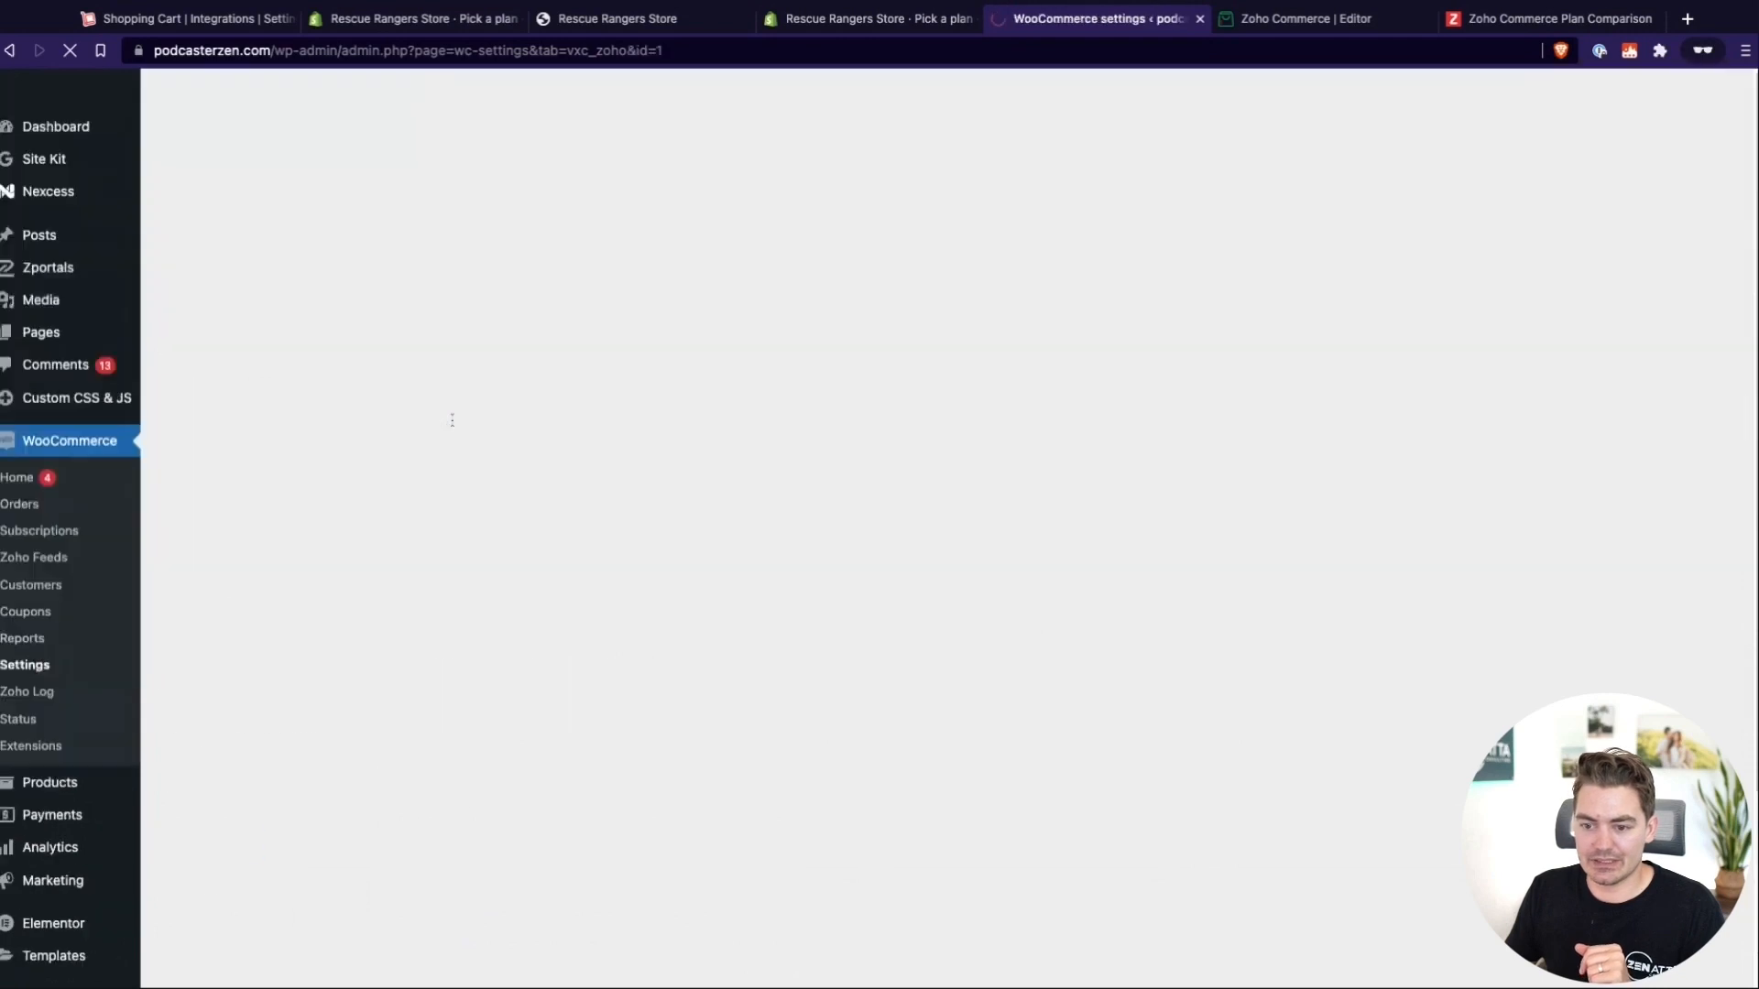
scroll(825, 647, "down", 10)
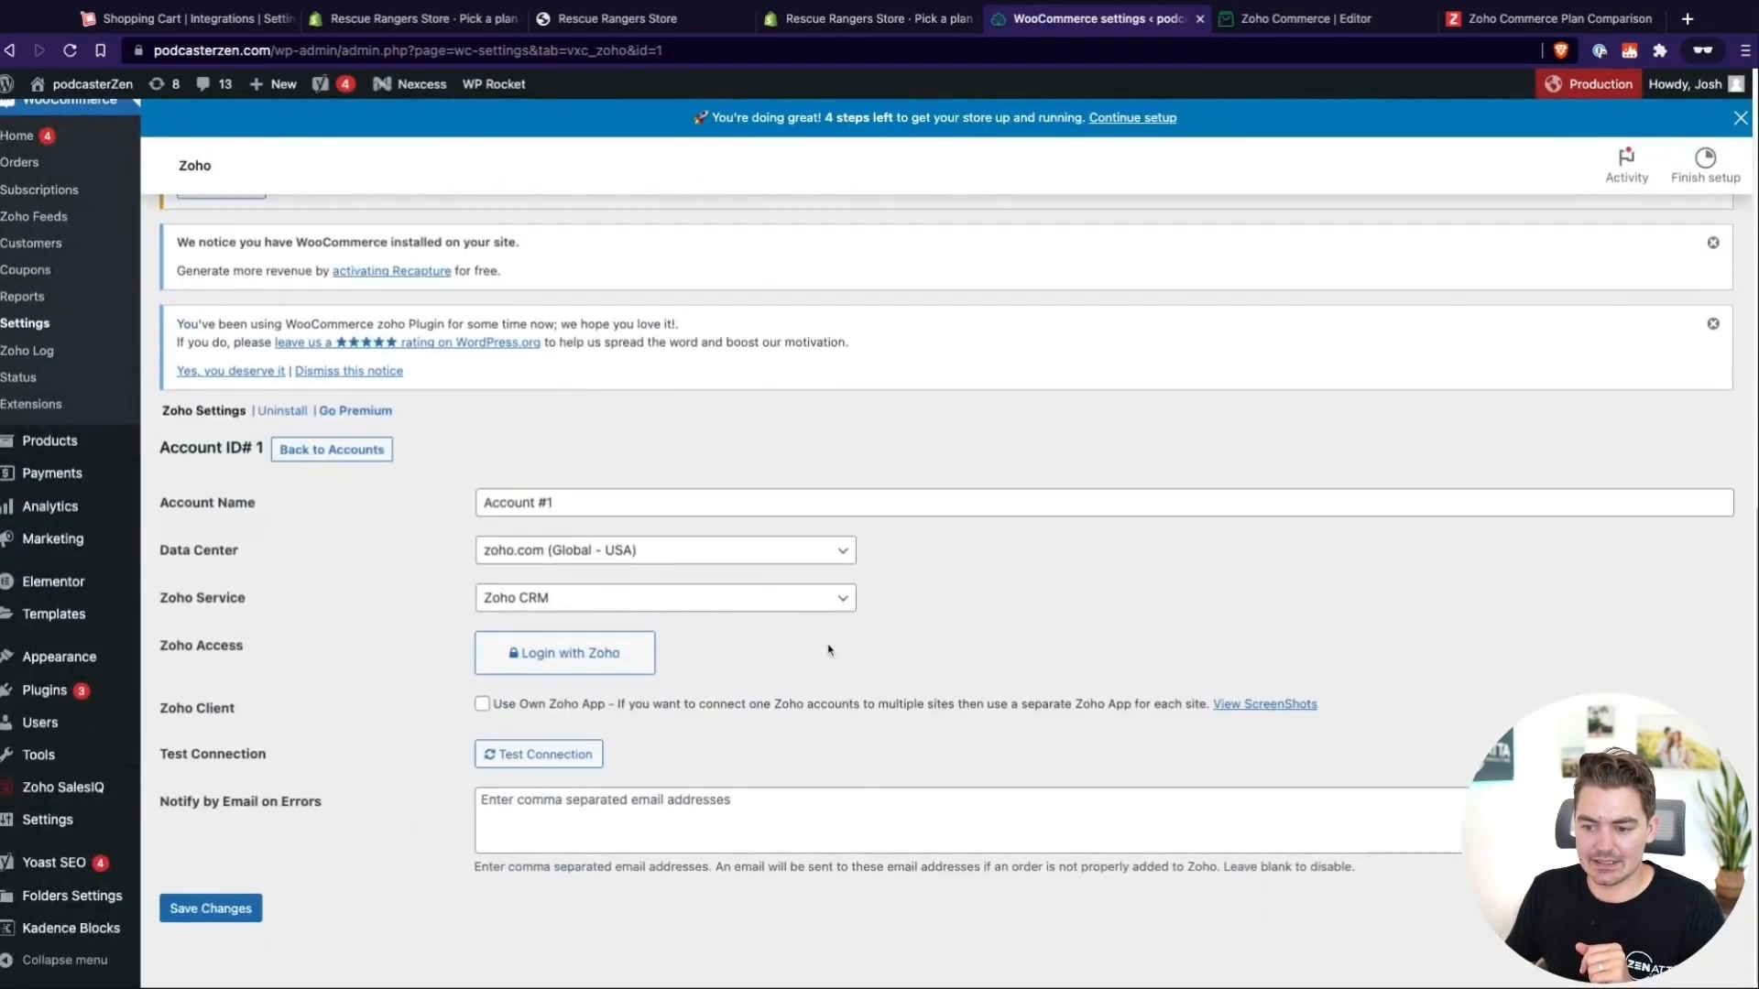
left_click(530, 600)
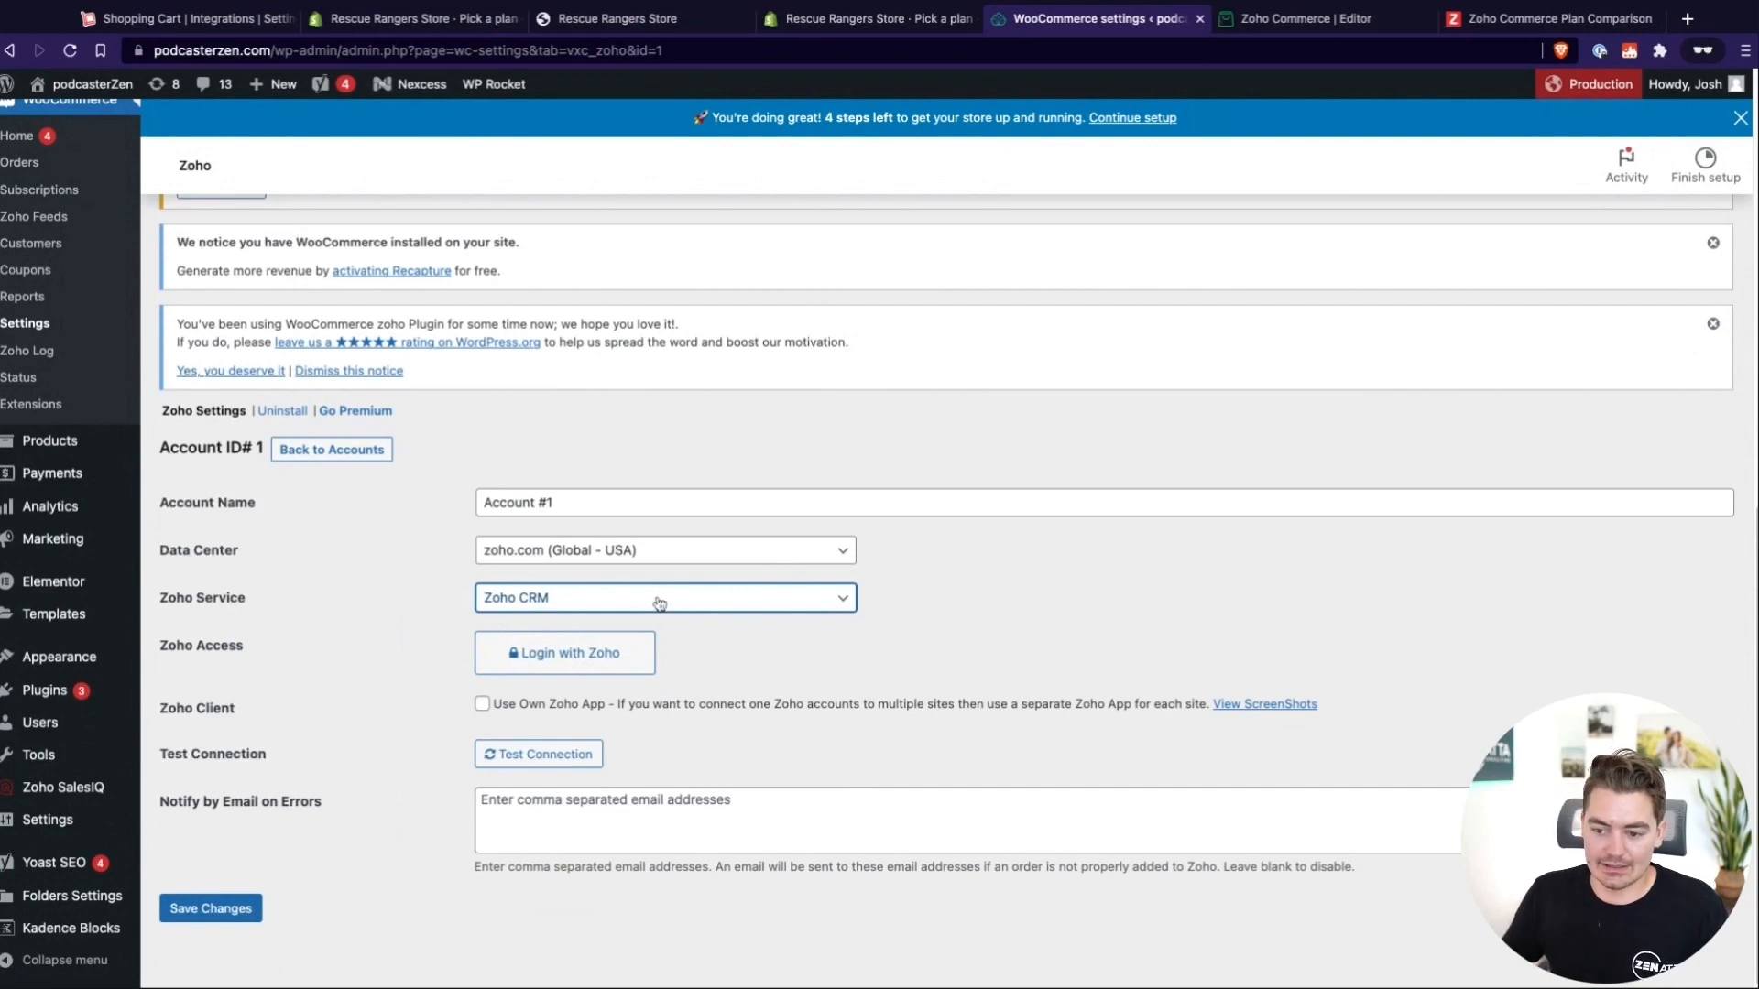
left_click(808, 603)
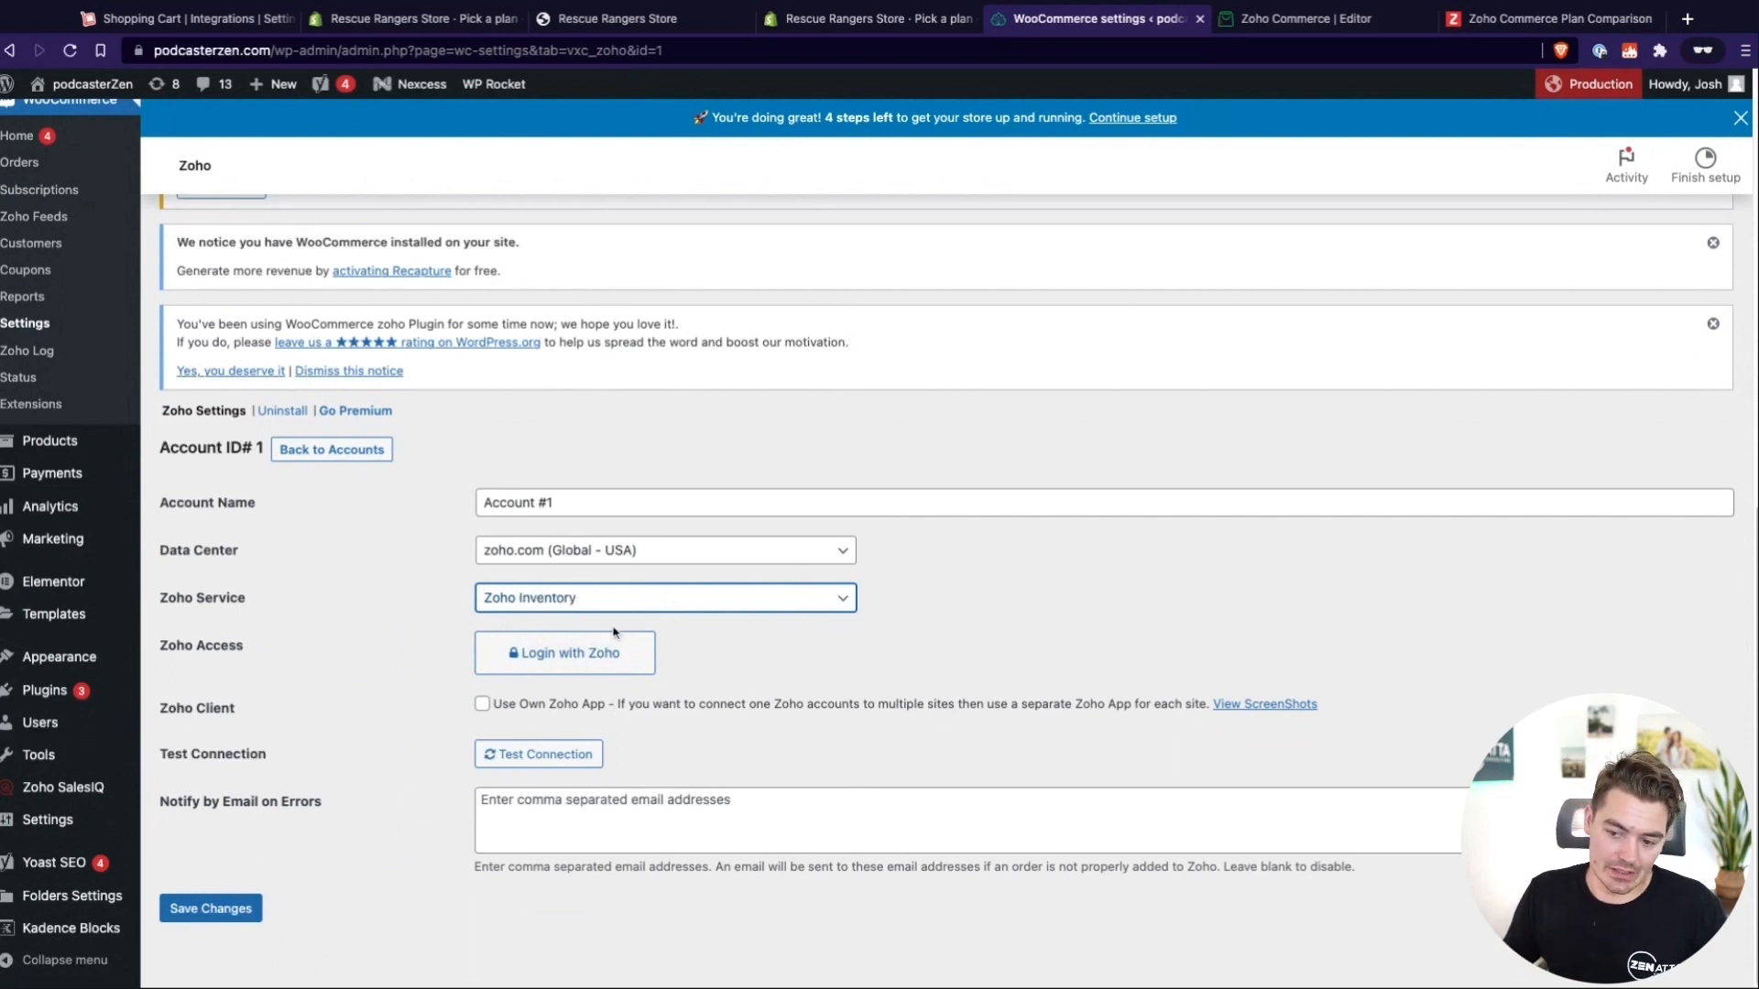
left_click(552, 667)
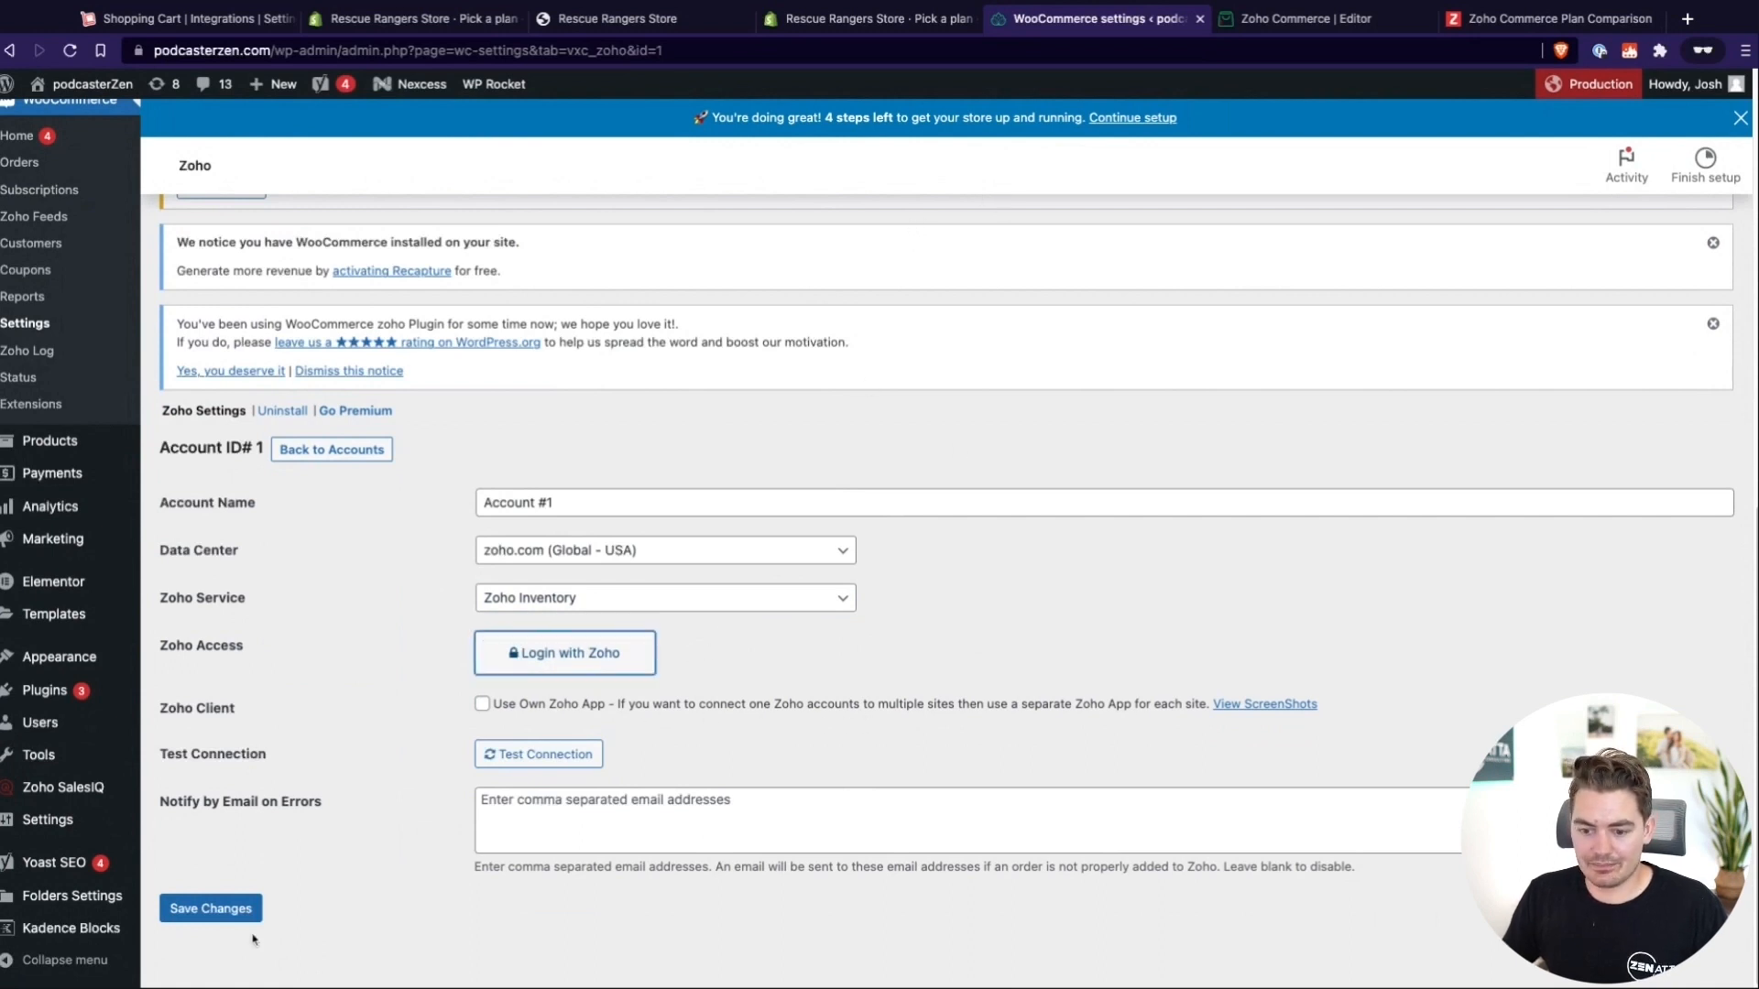
left_click(246, 902)
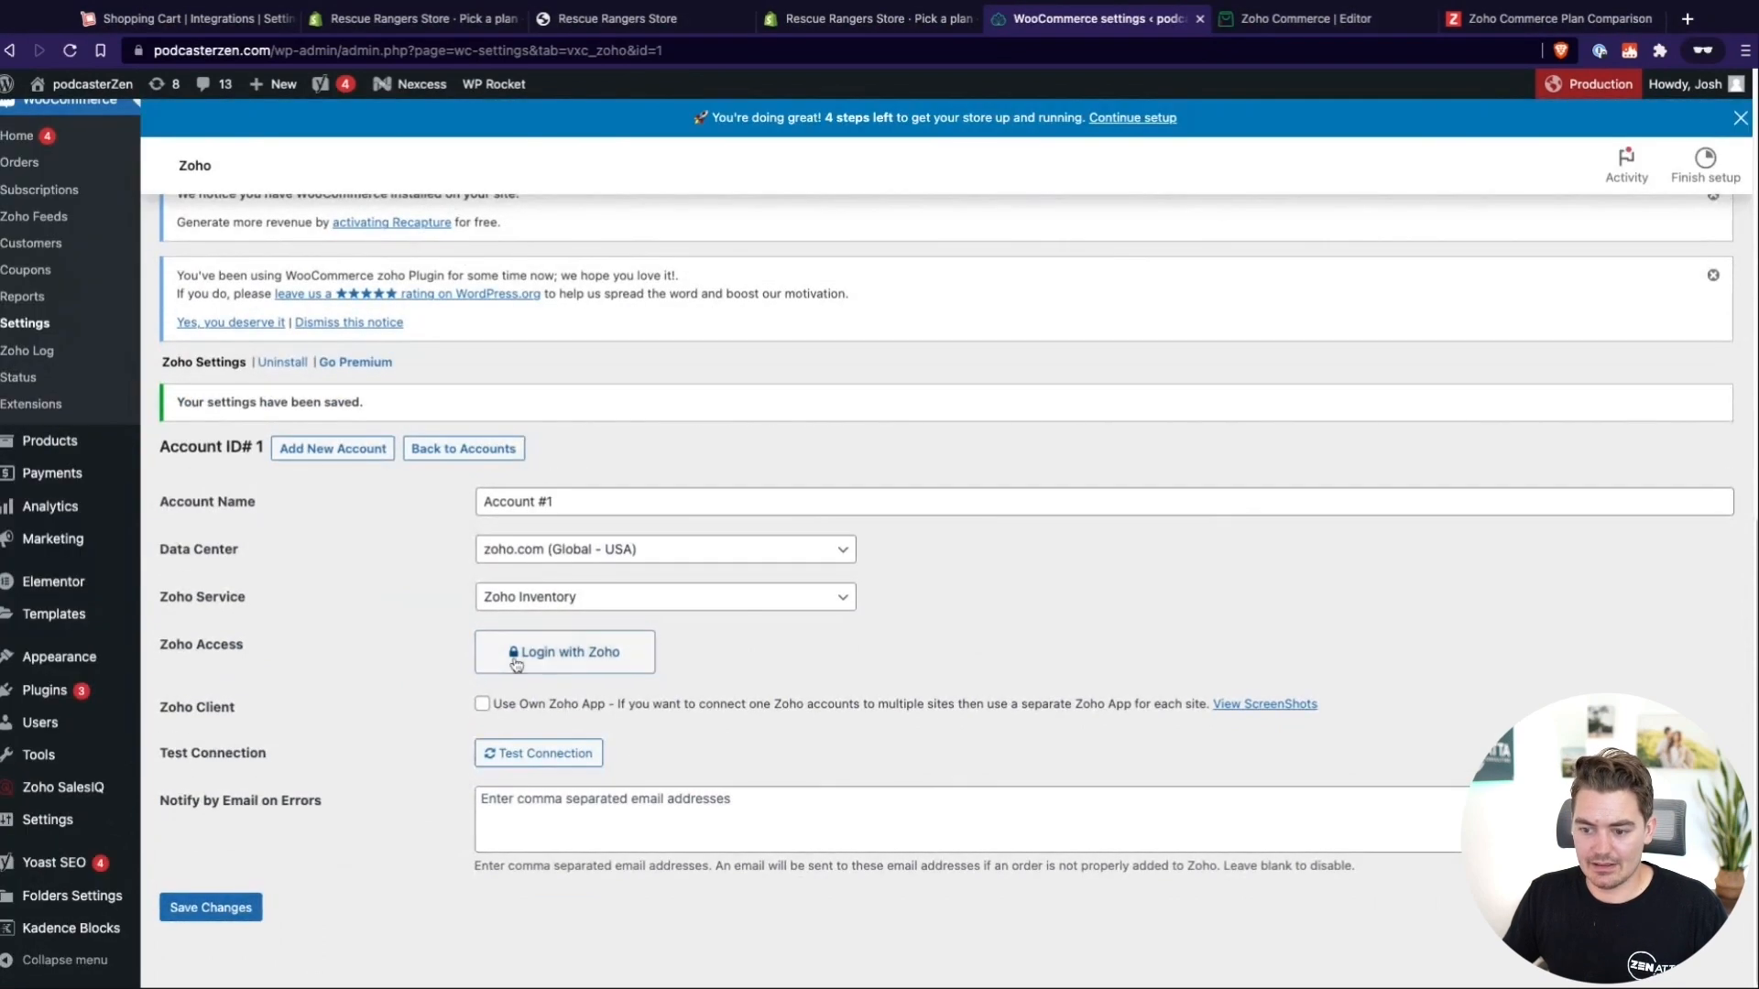
Log in with Zoho to authorize the account connection, and save the account settings
left_click(513, 655)
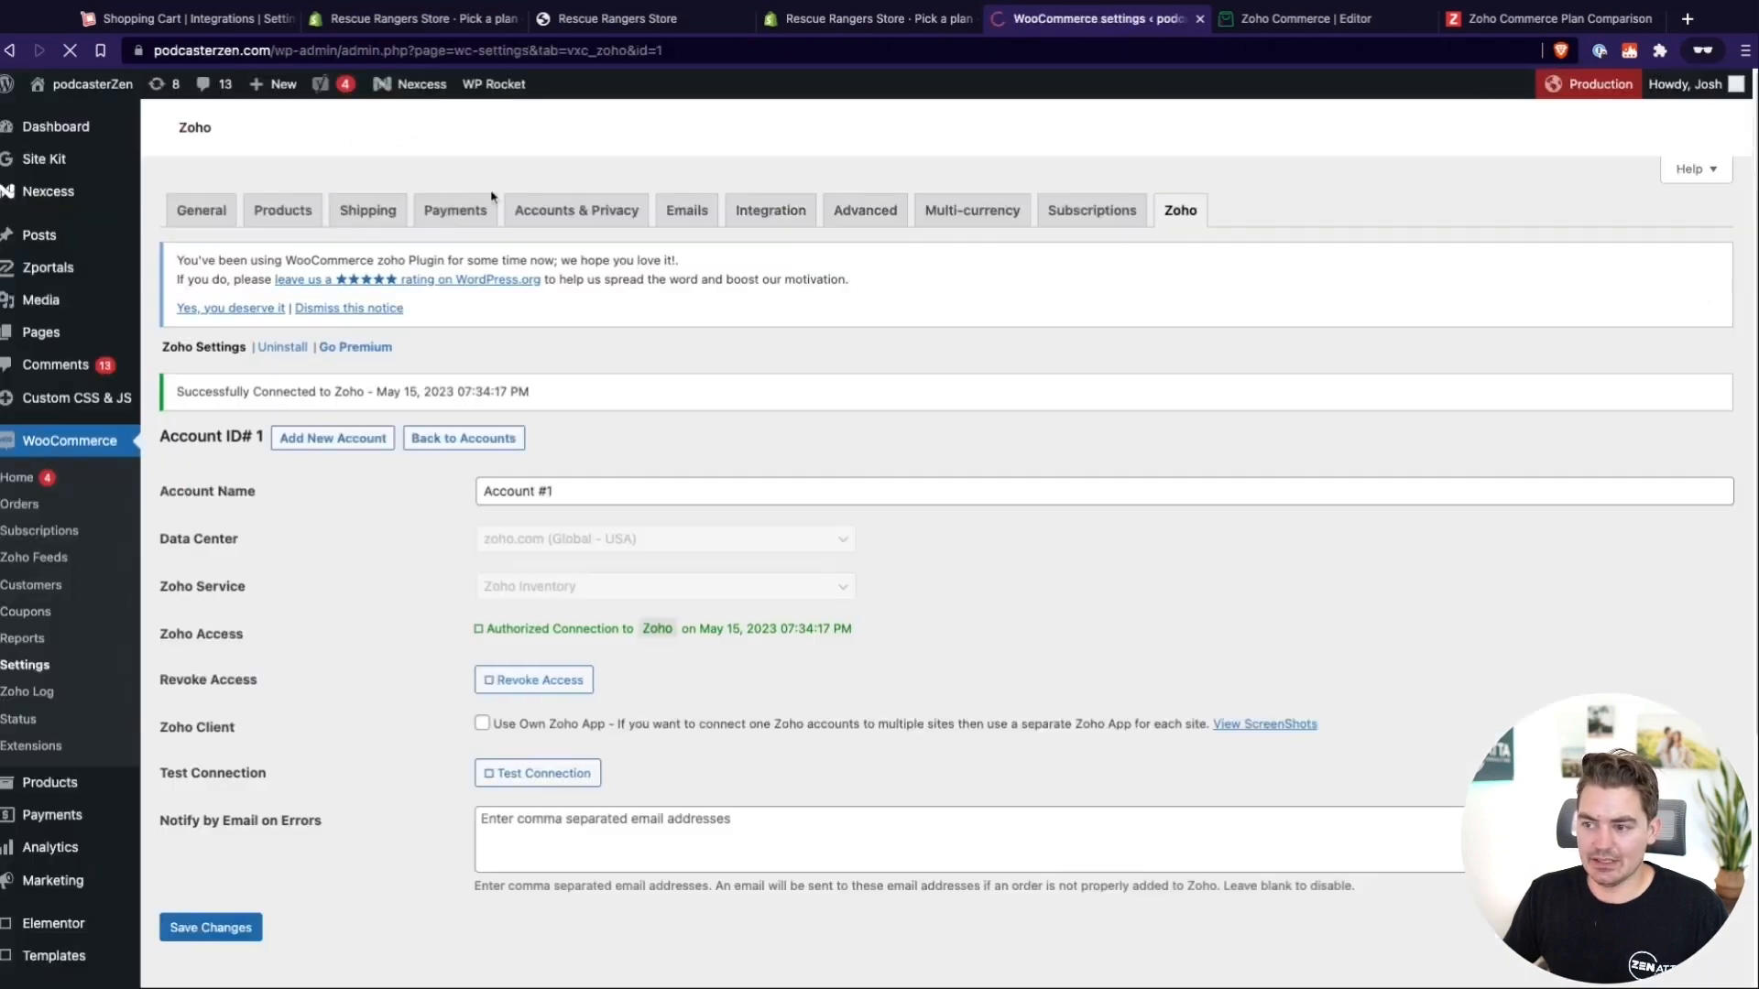
scroll(809, 646, "down", 10)
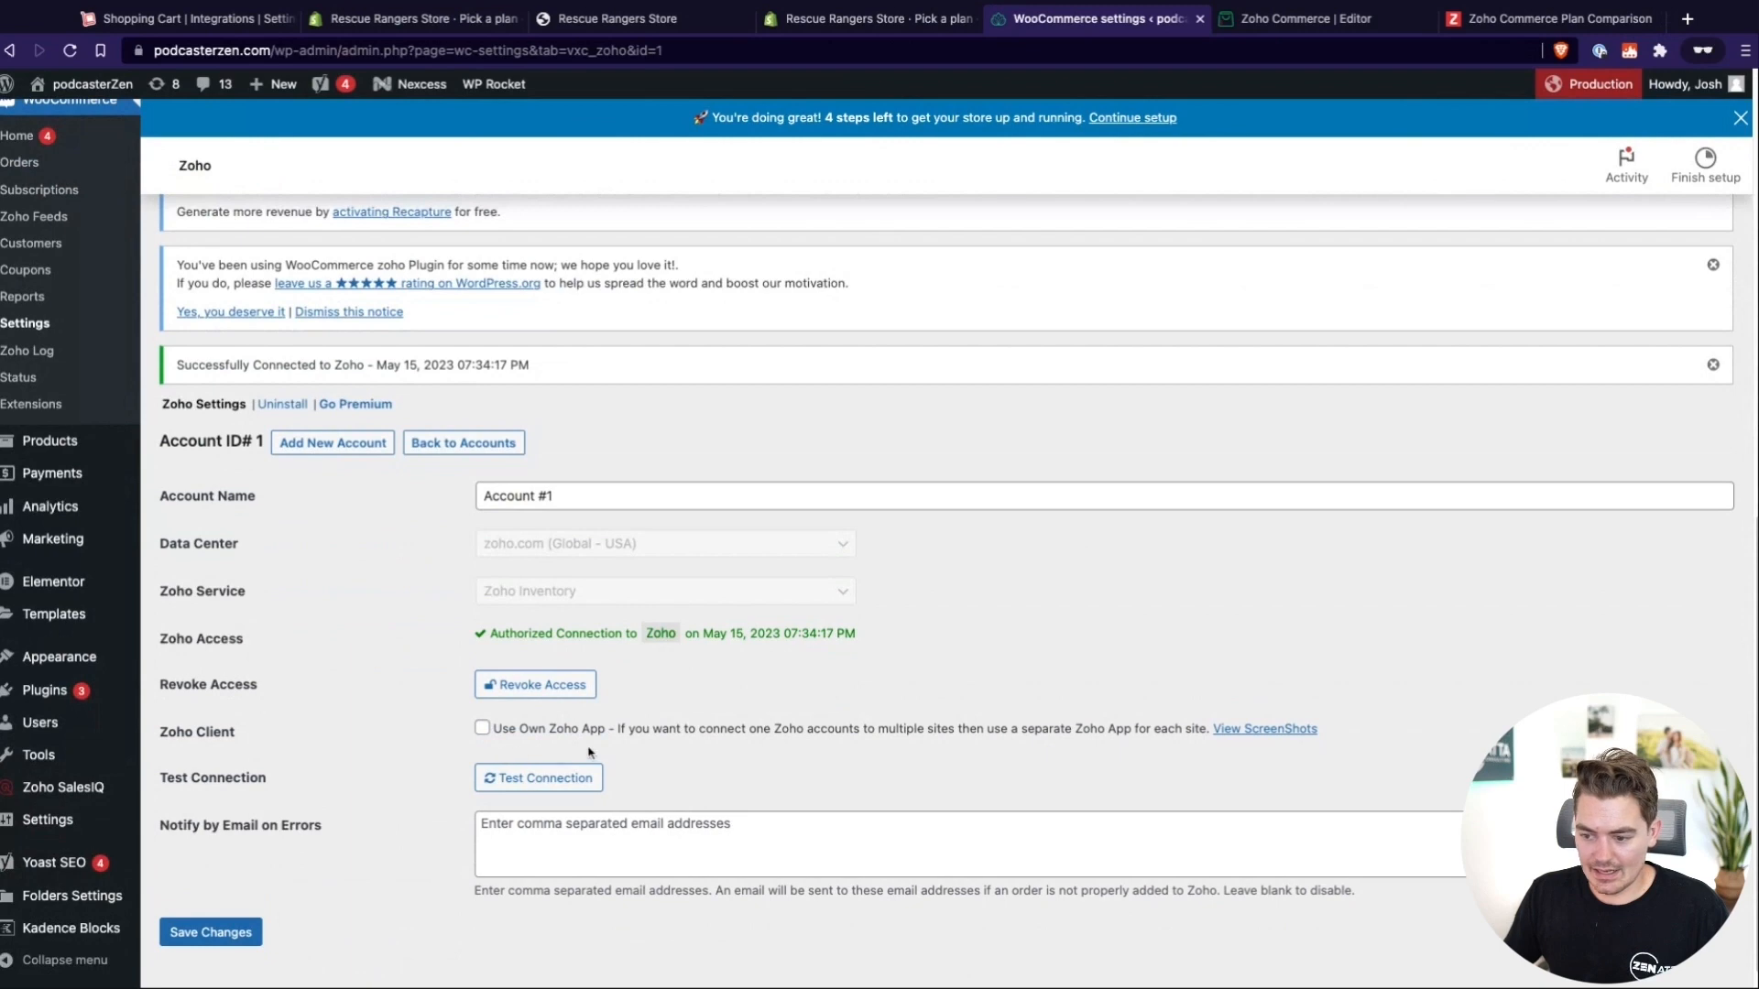
left_click(206, 932)
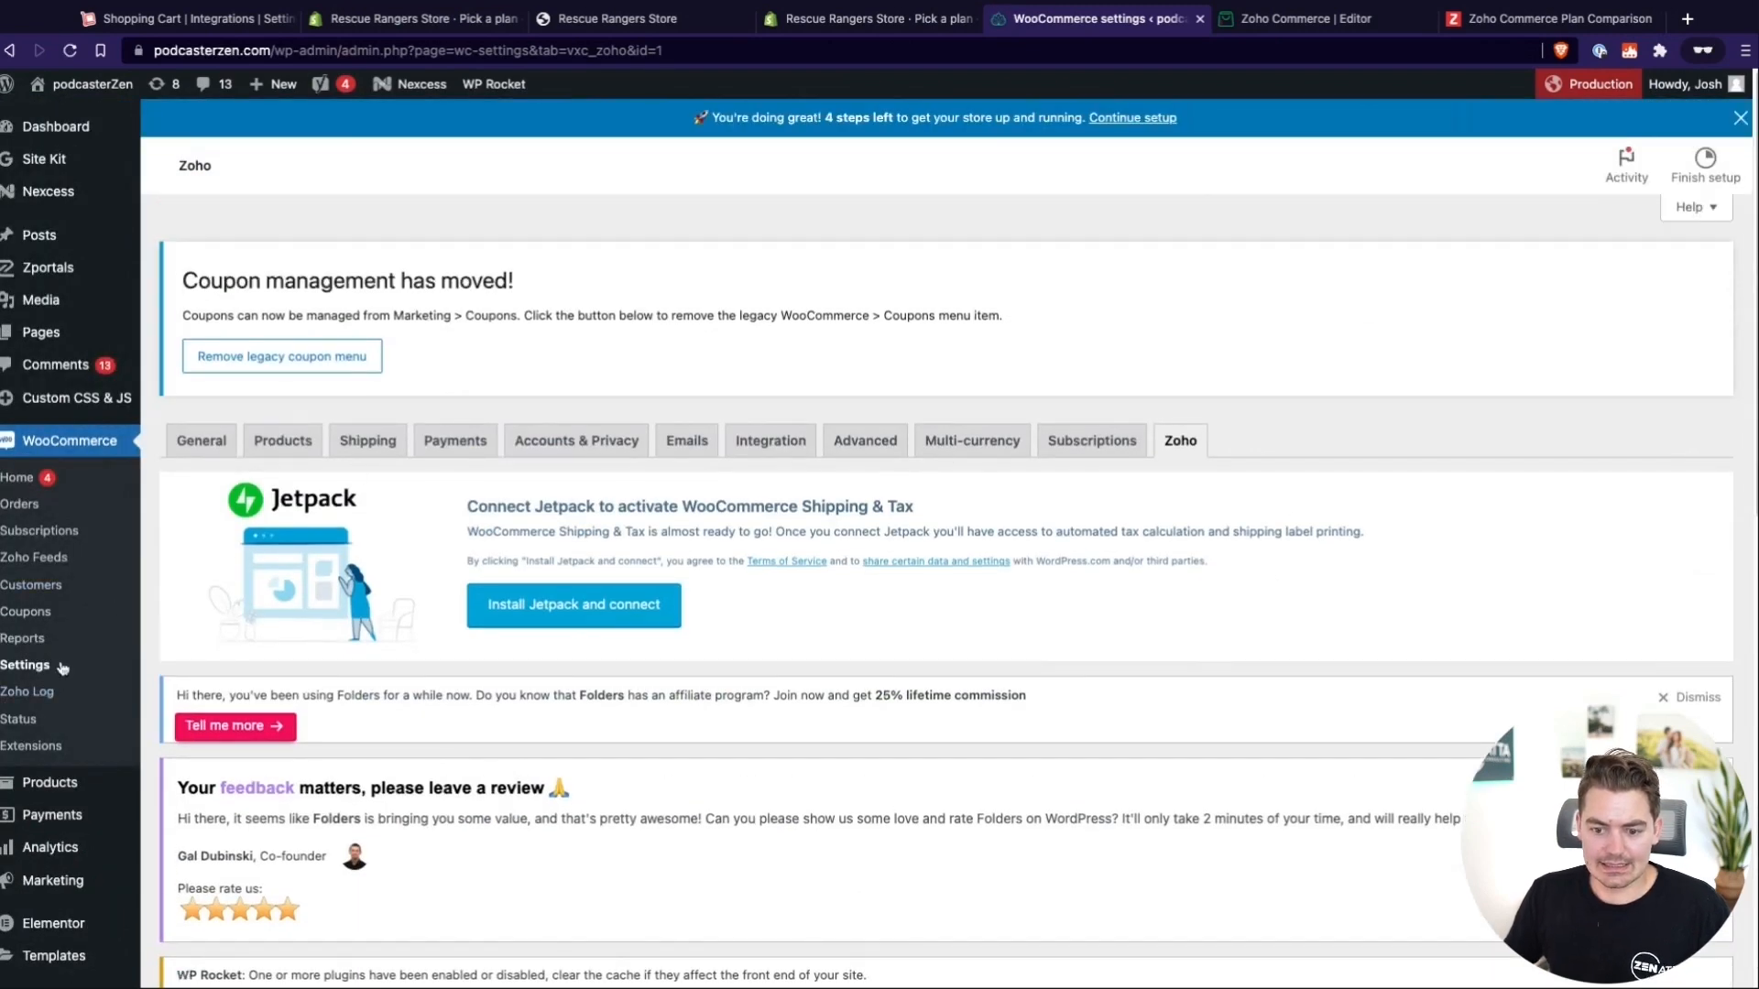
Create a new Zoho feed in WooCommerce and title it "Contact"
left_click(51, 561)
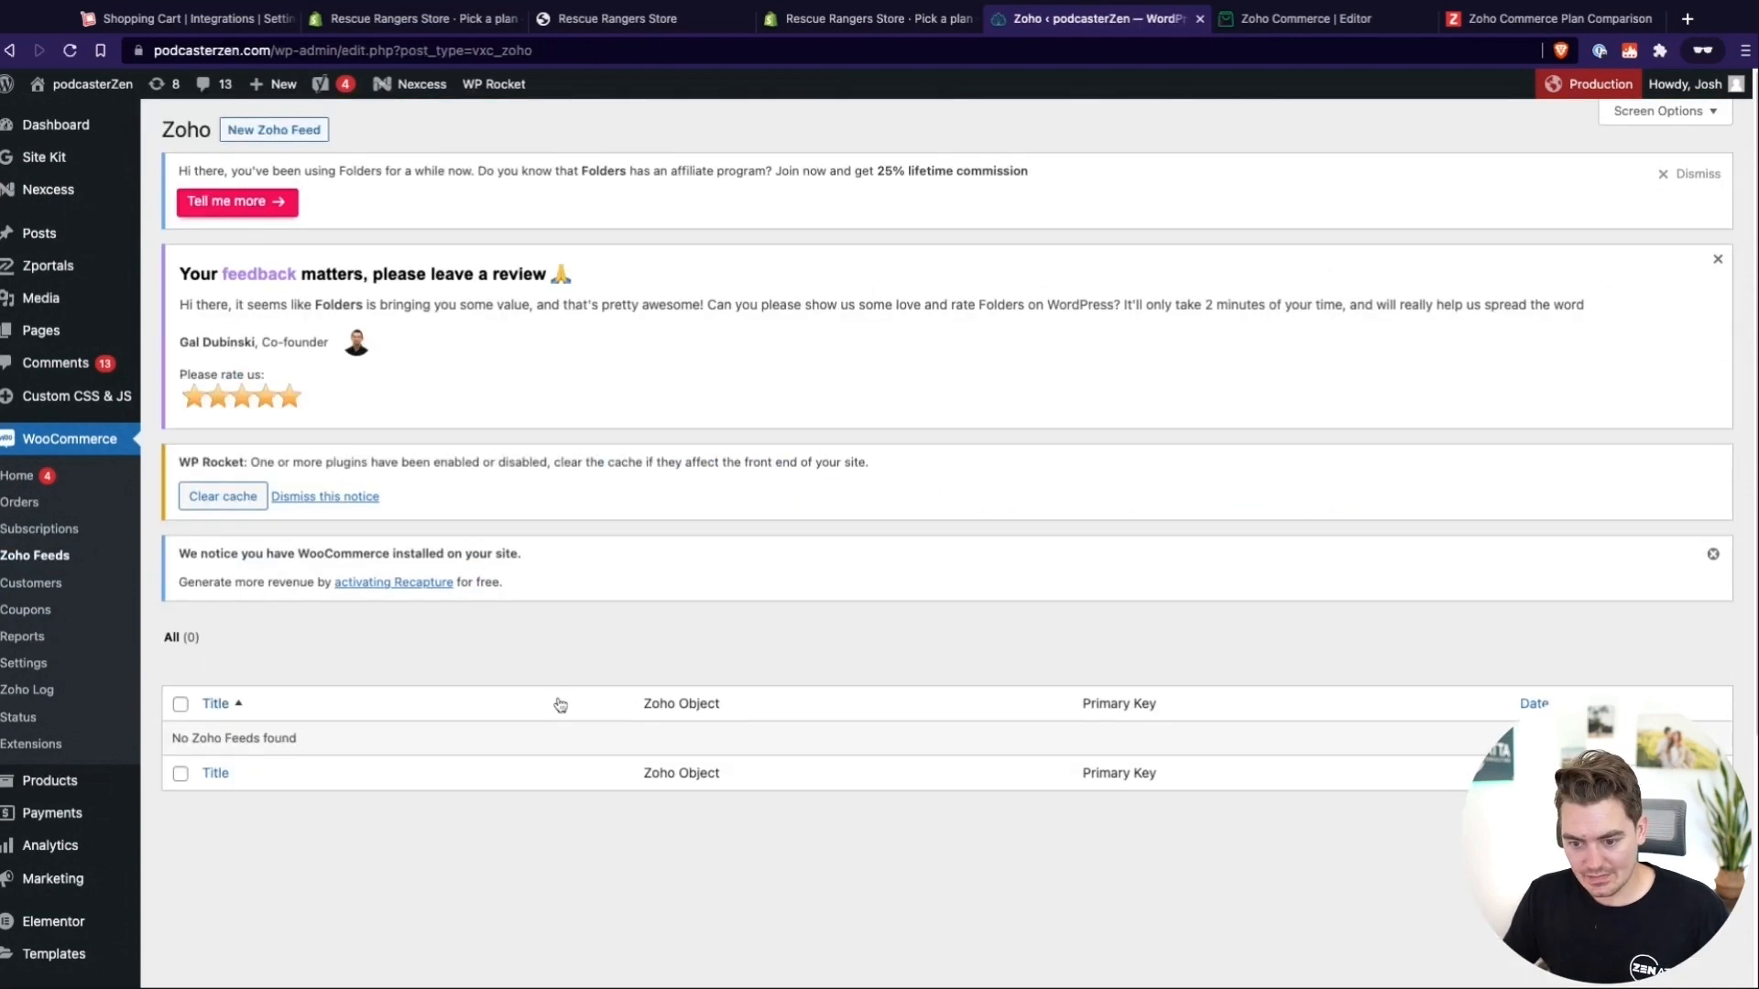
scroll(558, 701, "down", 4)
scroll(504, 664, "down", 2)
scroll(534, 676, "up", 5)
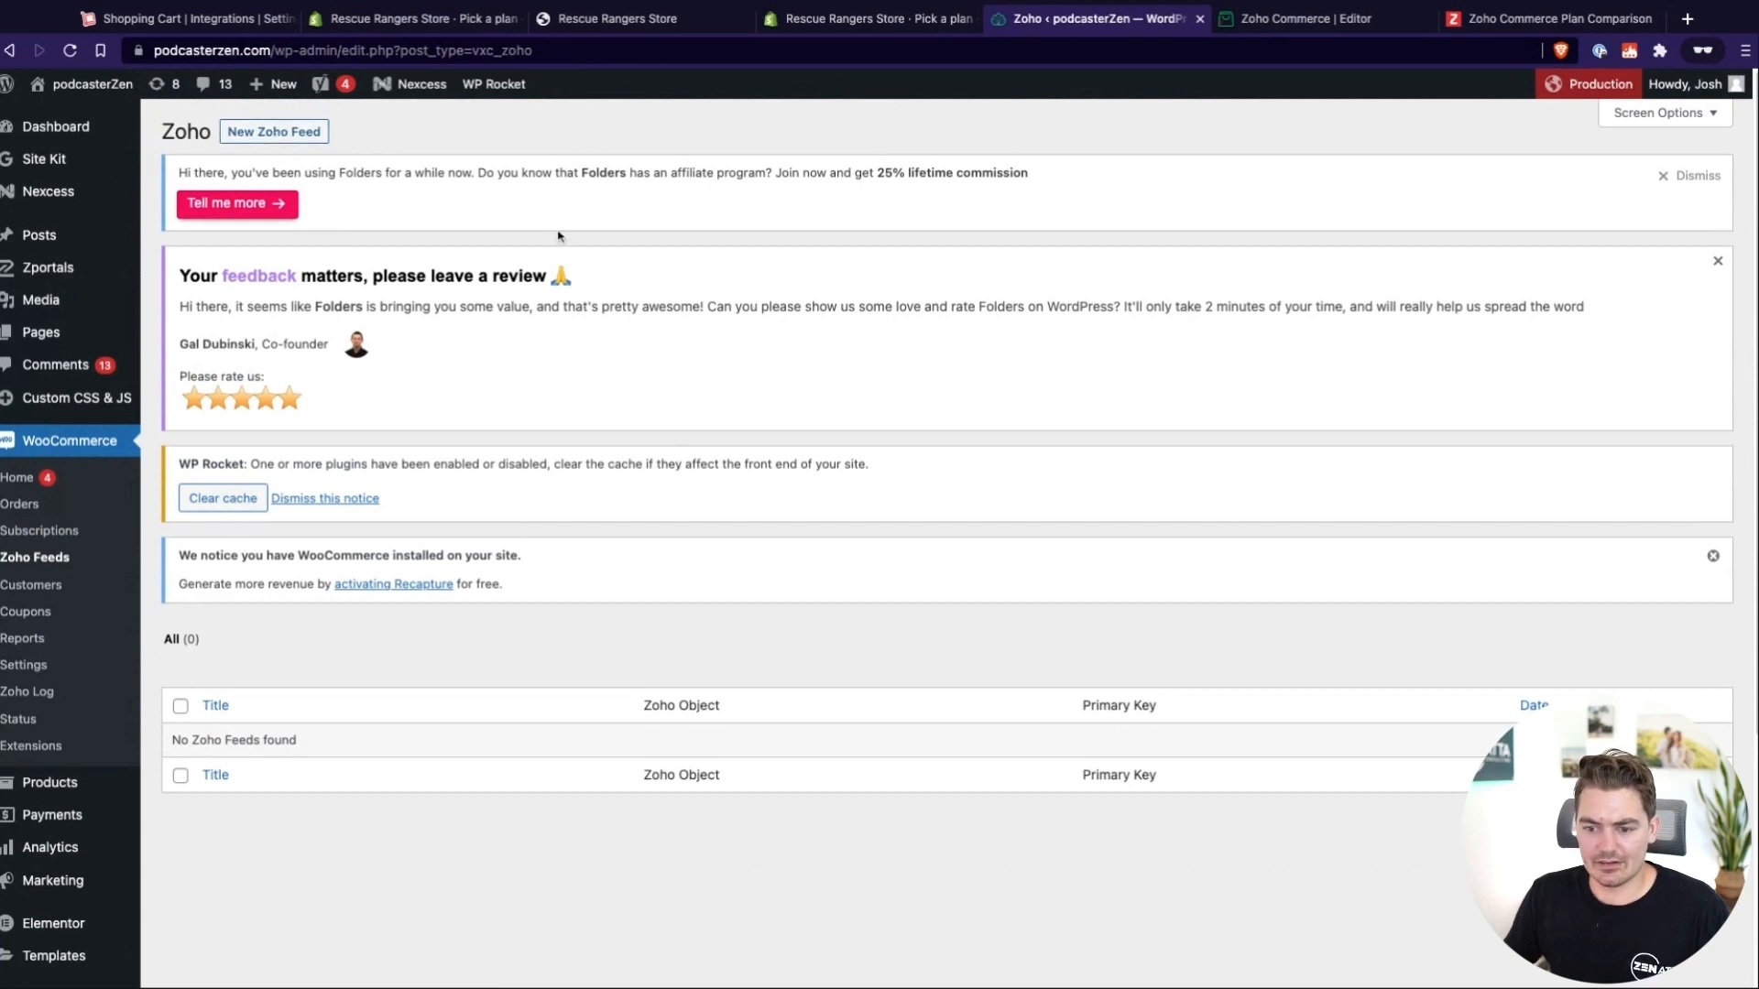
left_click(280, 133)
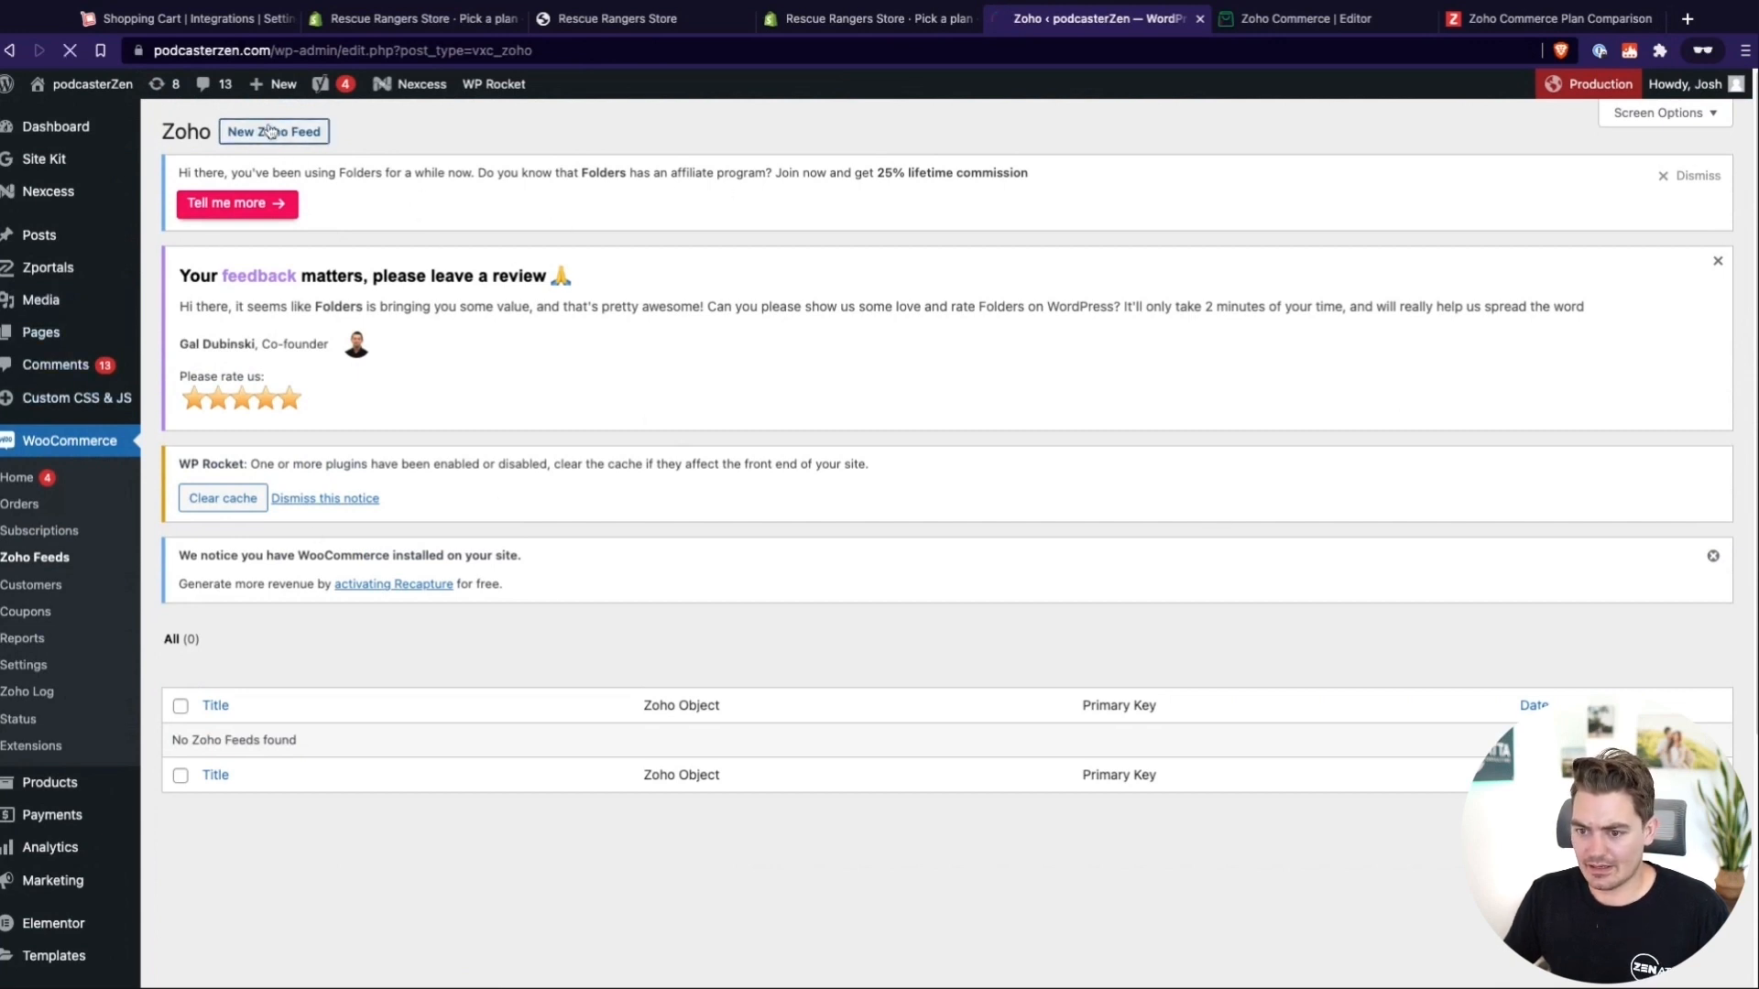
scroll(710, 495, "down", 2)
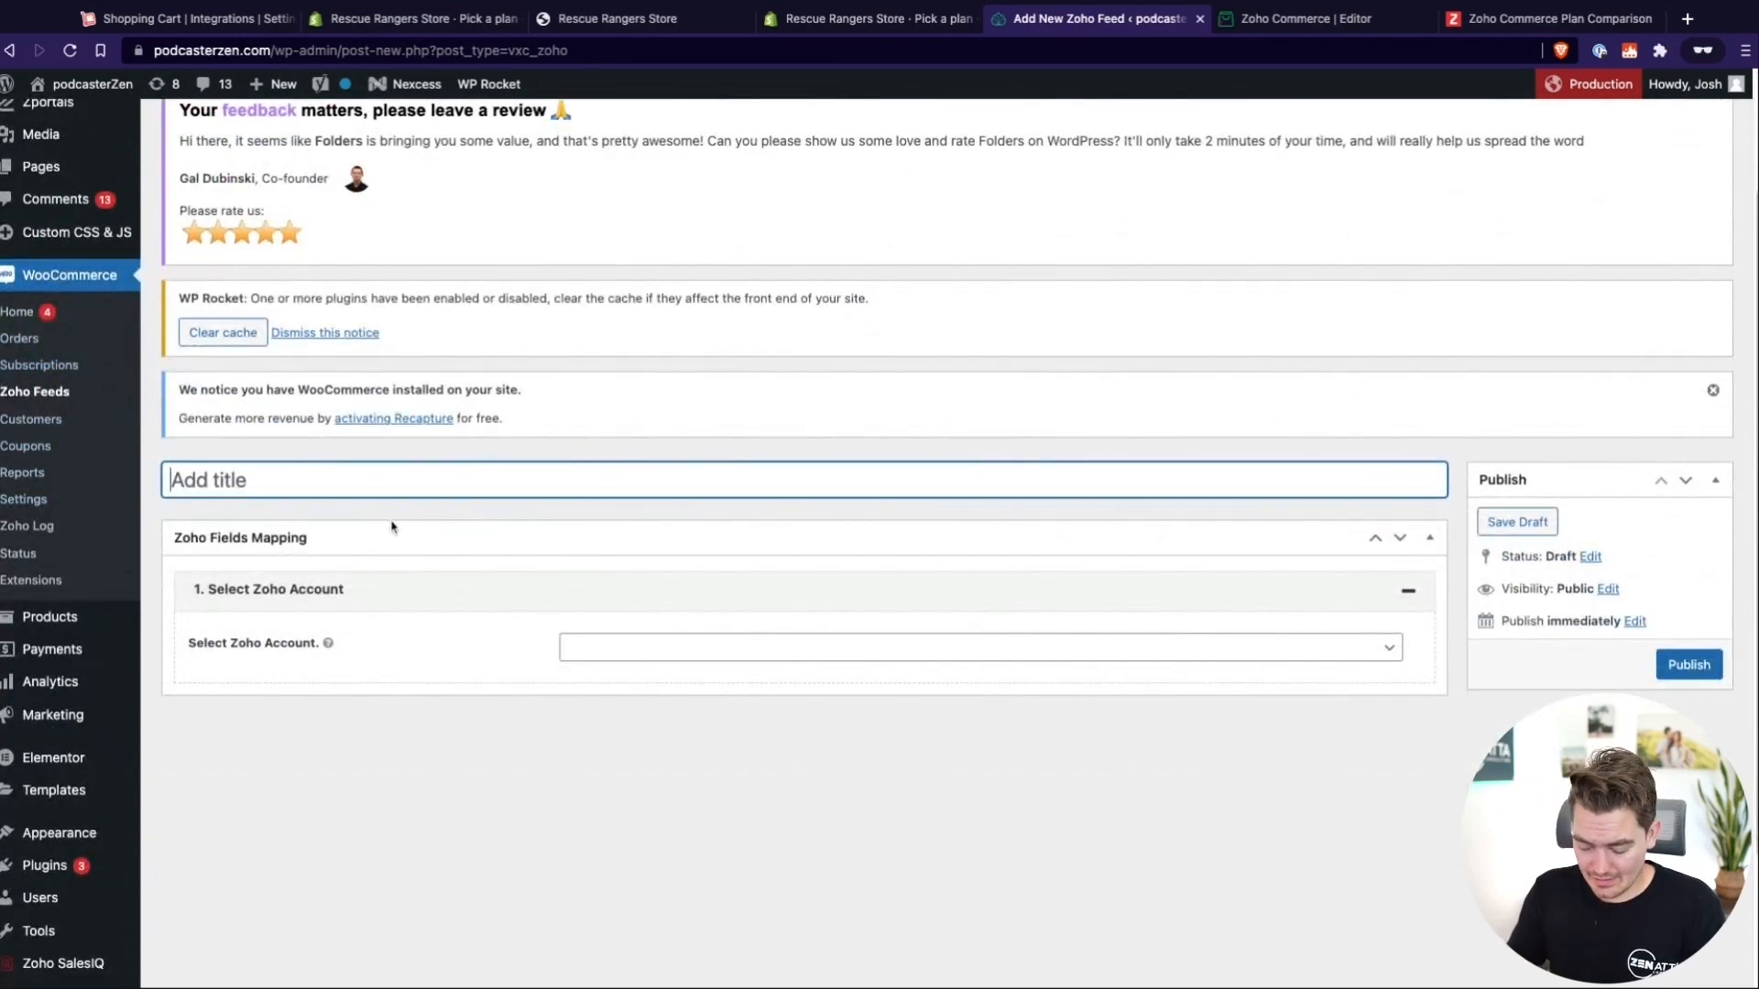
type("Contact")
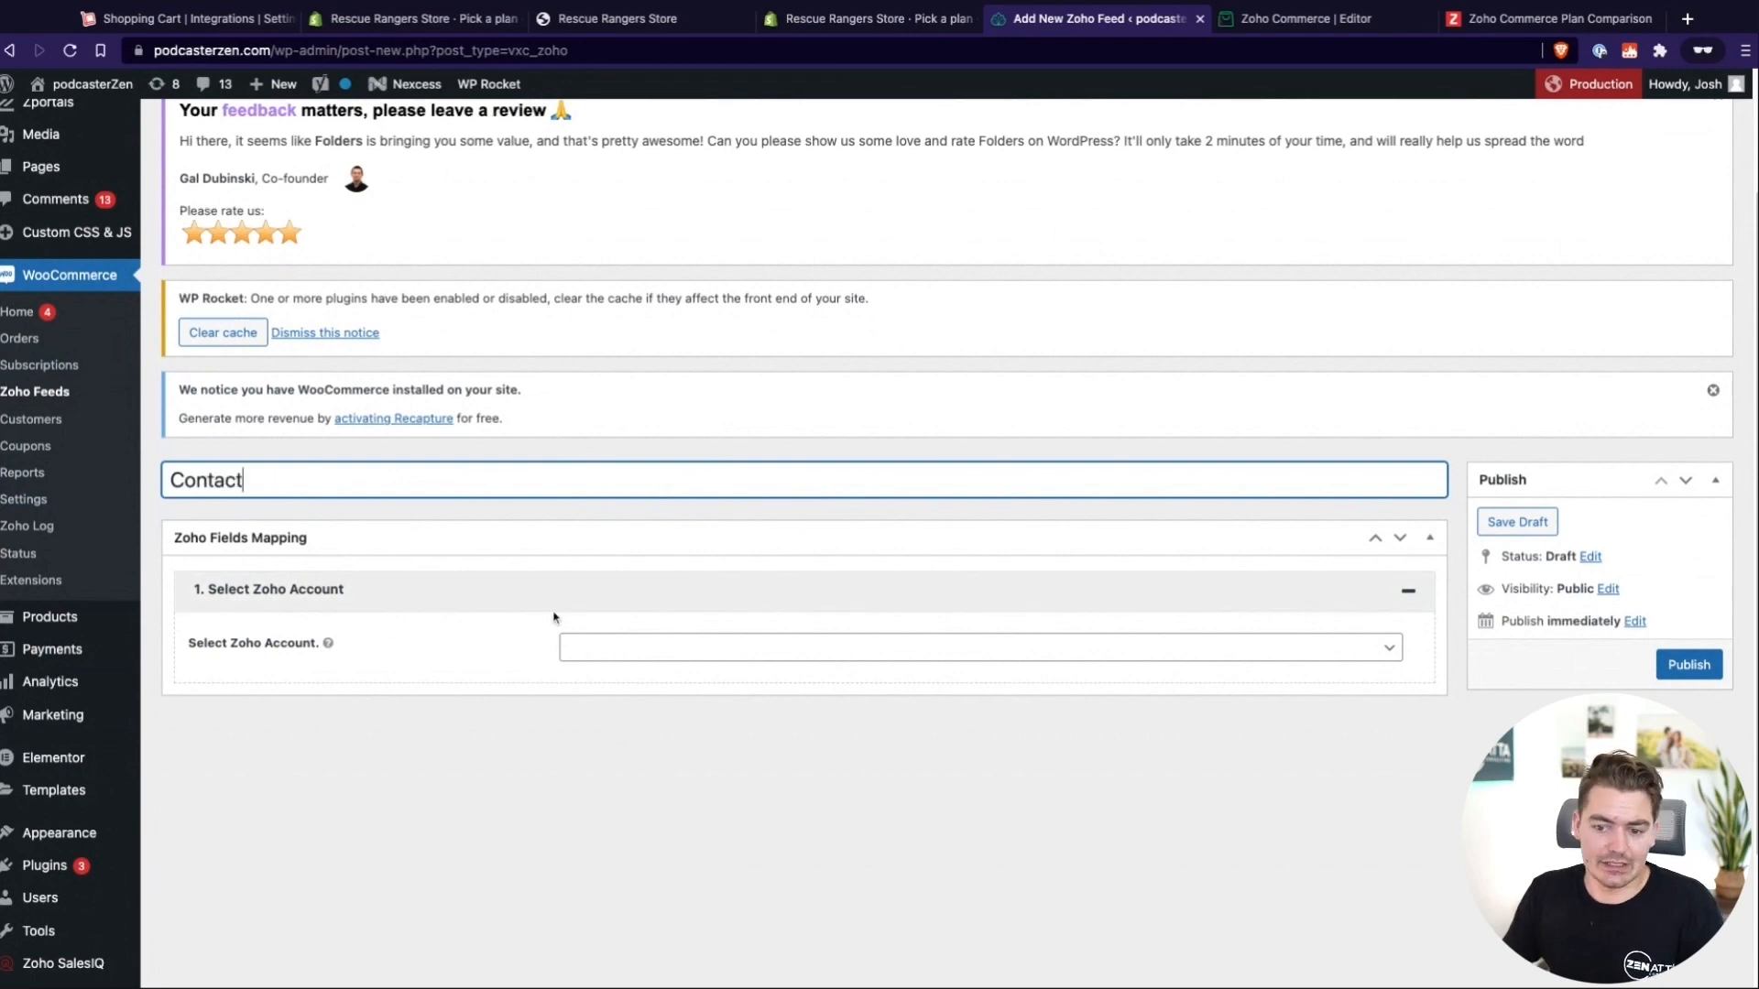
Assign Account #1 to the "Contact" feed and set its Zoho object to Contacts
left_click(766, 654)
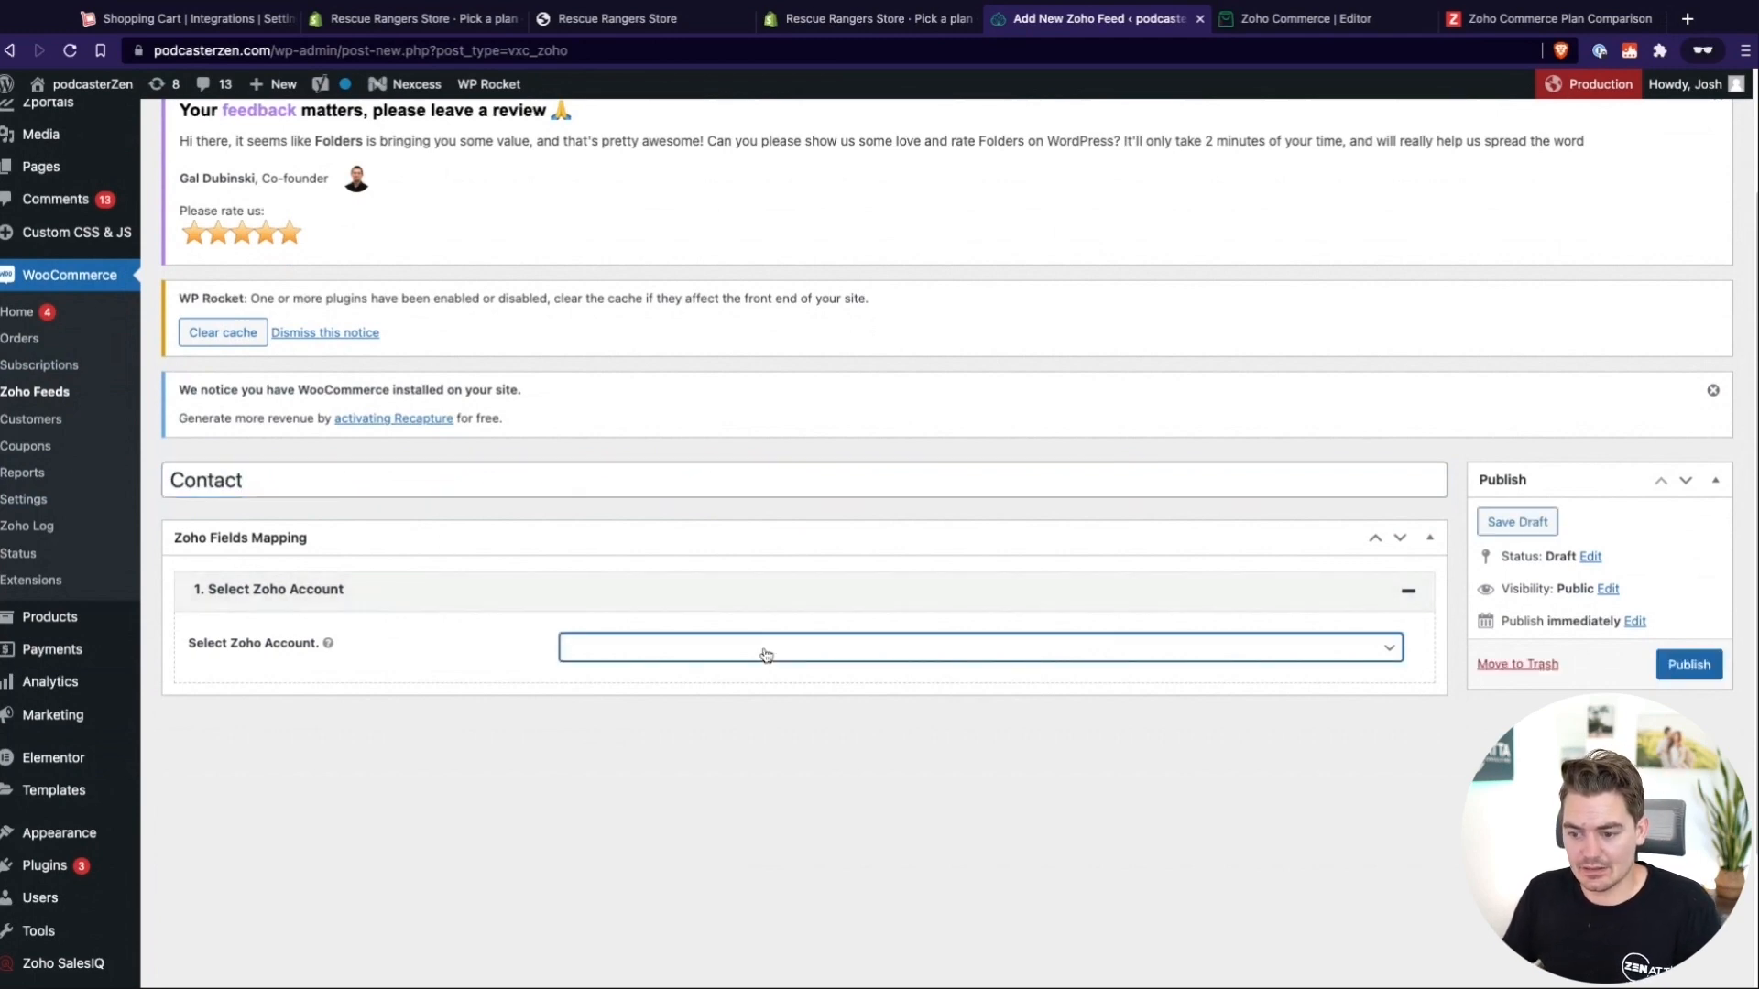
left_click(689, 667)
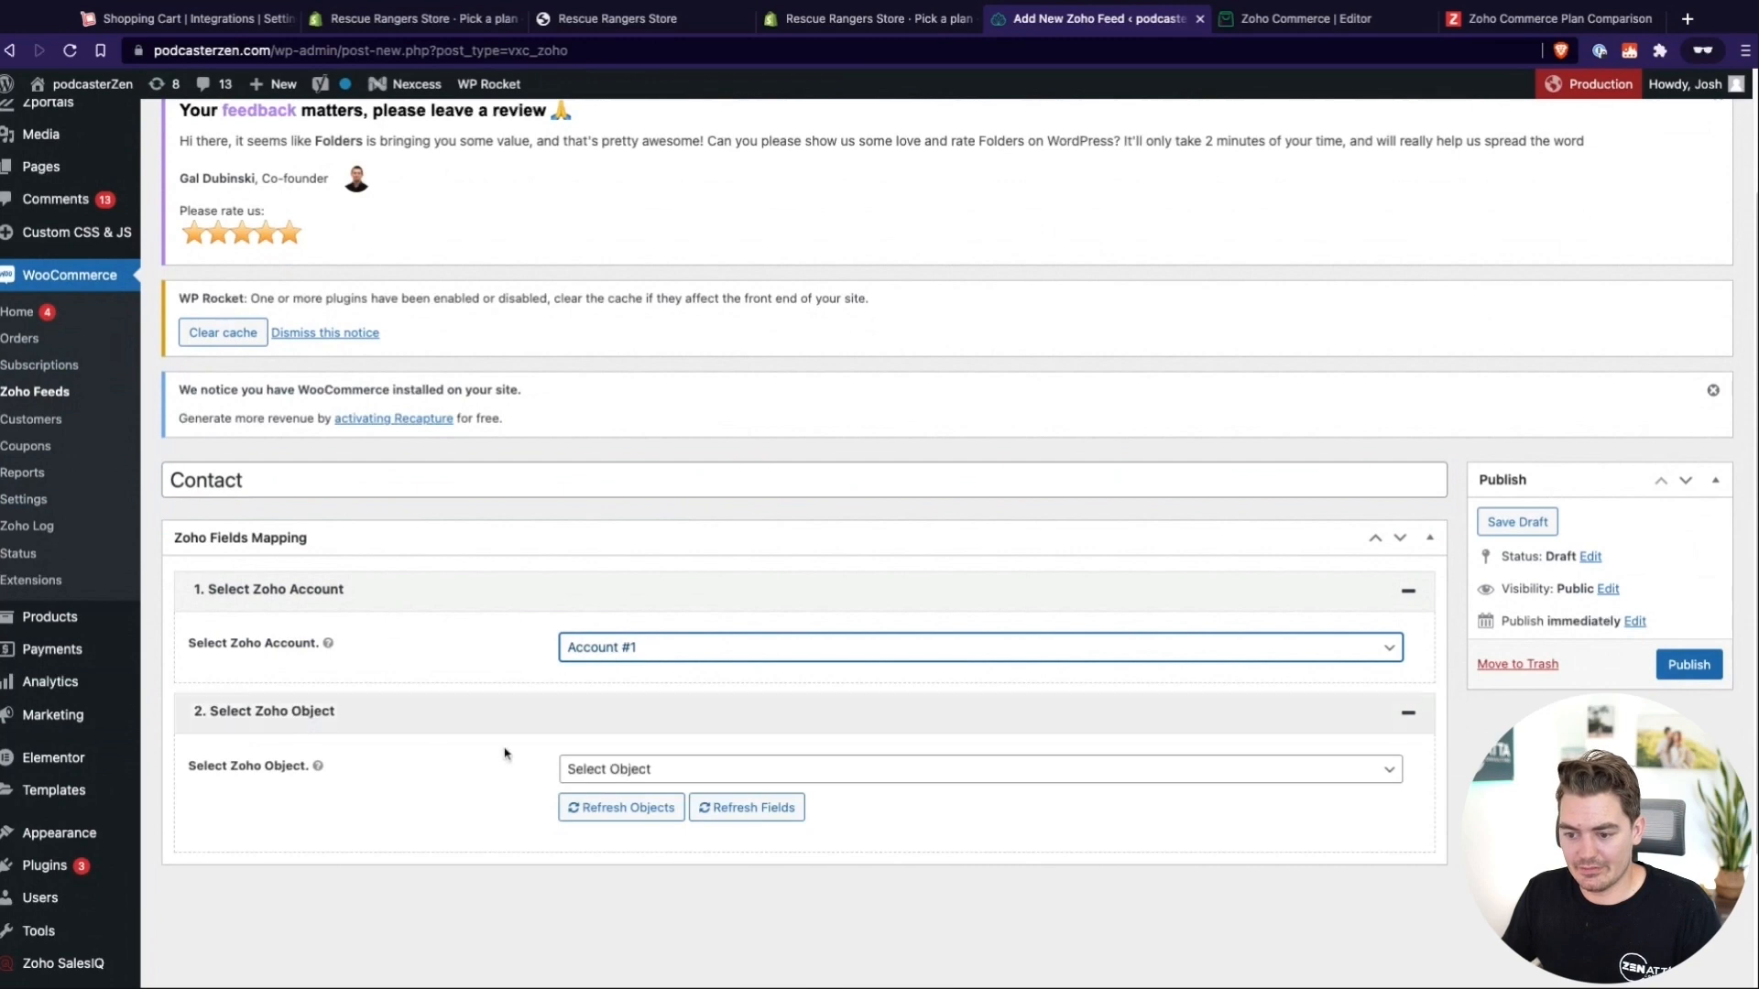
scroll(505, 754, "down", 3)
left_click(648, 634)
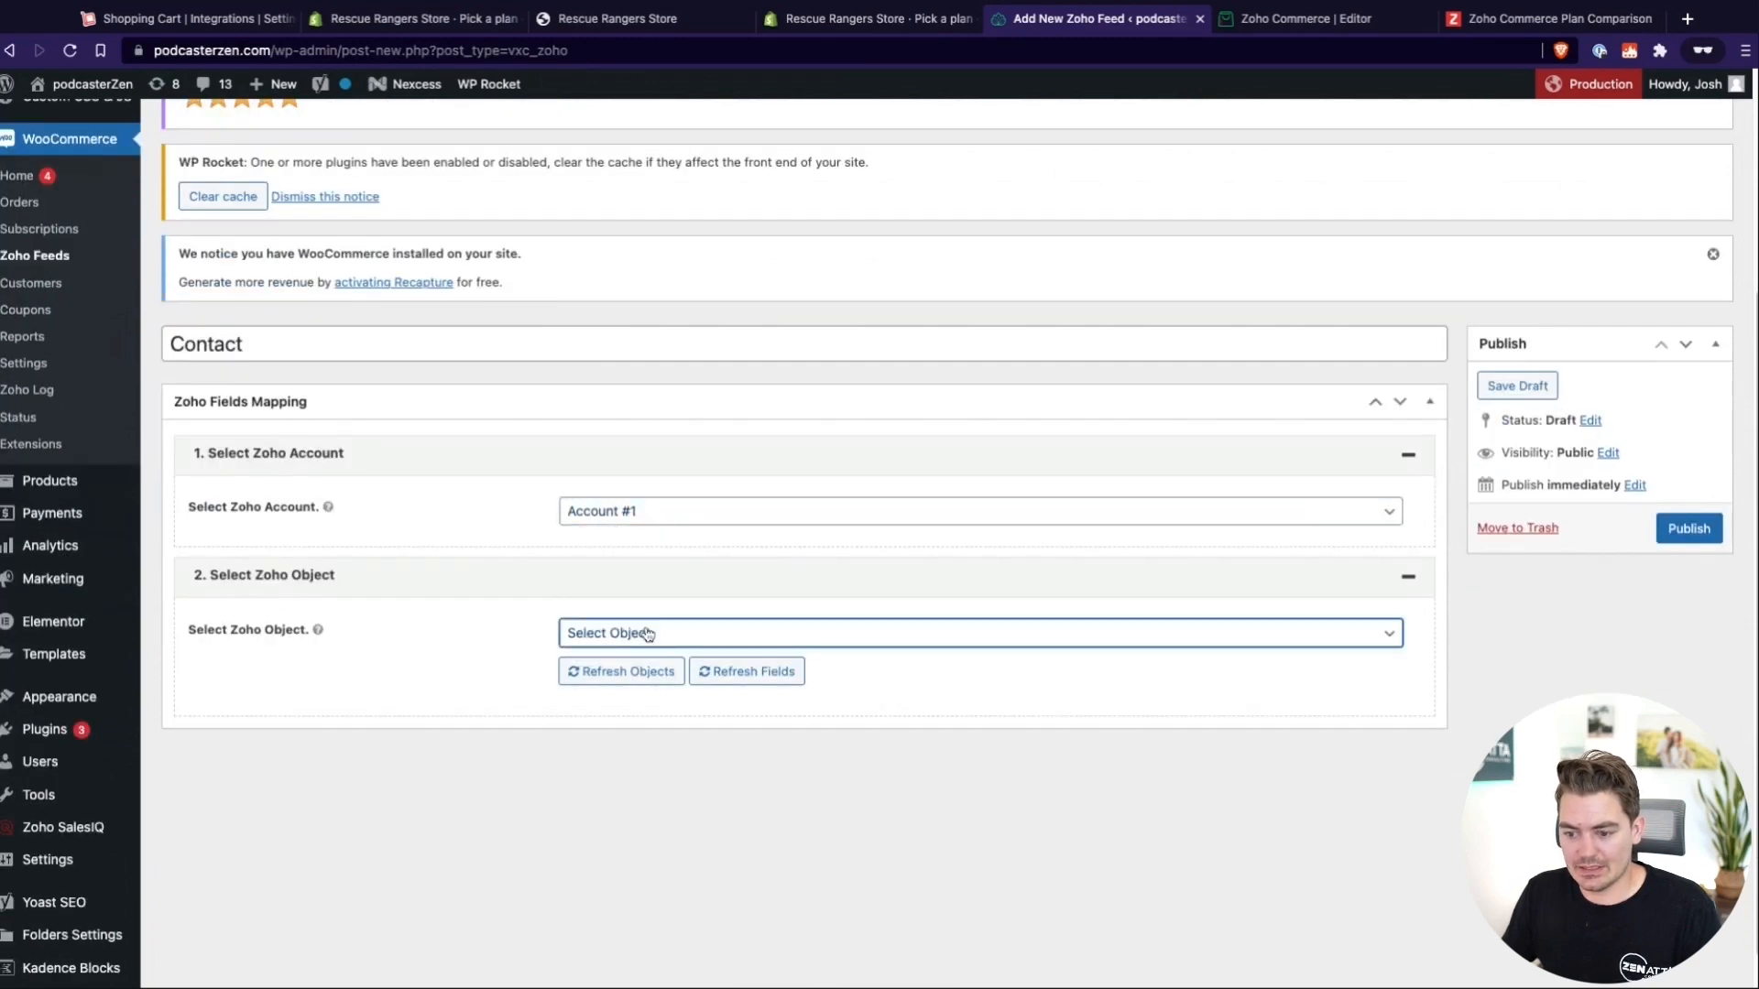
left_click(584, 683)
Review the contact feed's field mappings, the event for sending orders to Zoho, and the primary key setting
scroll(407, 698, "down", 3)
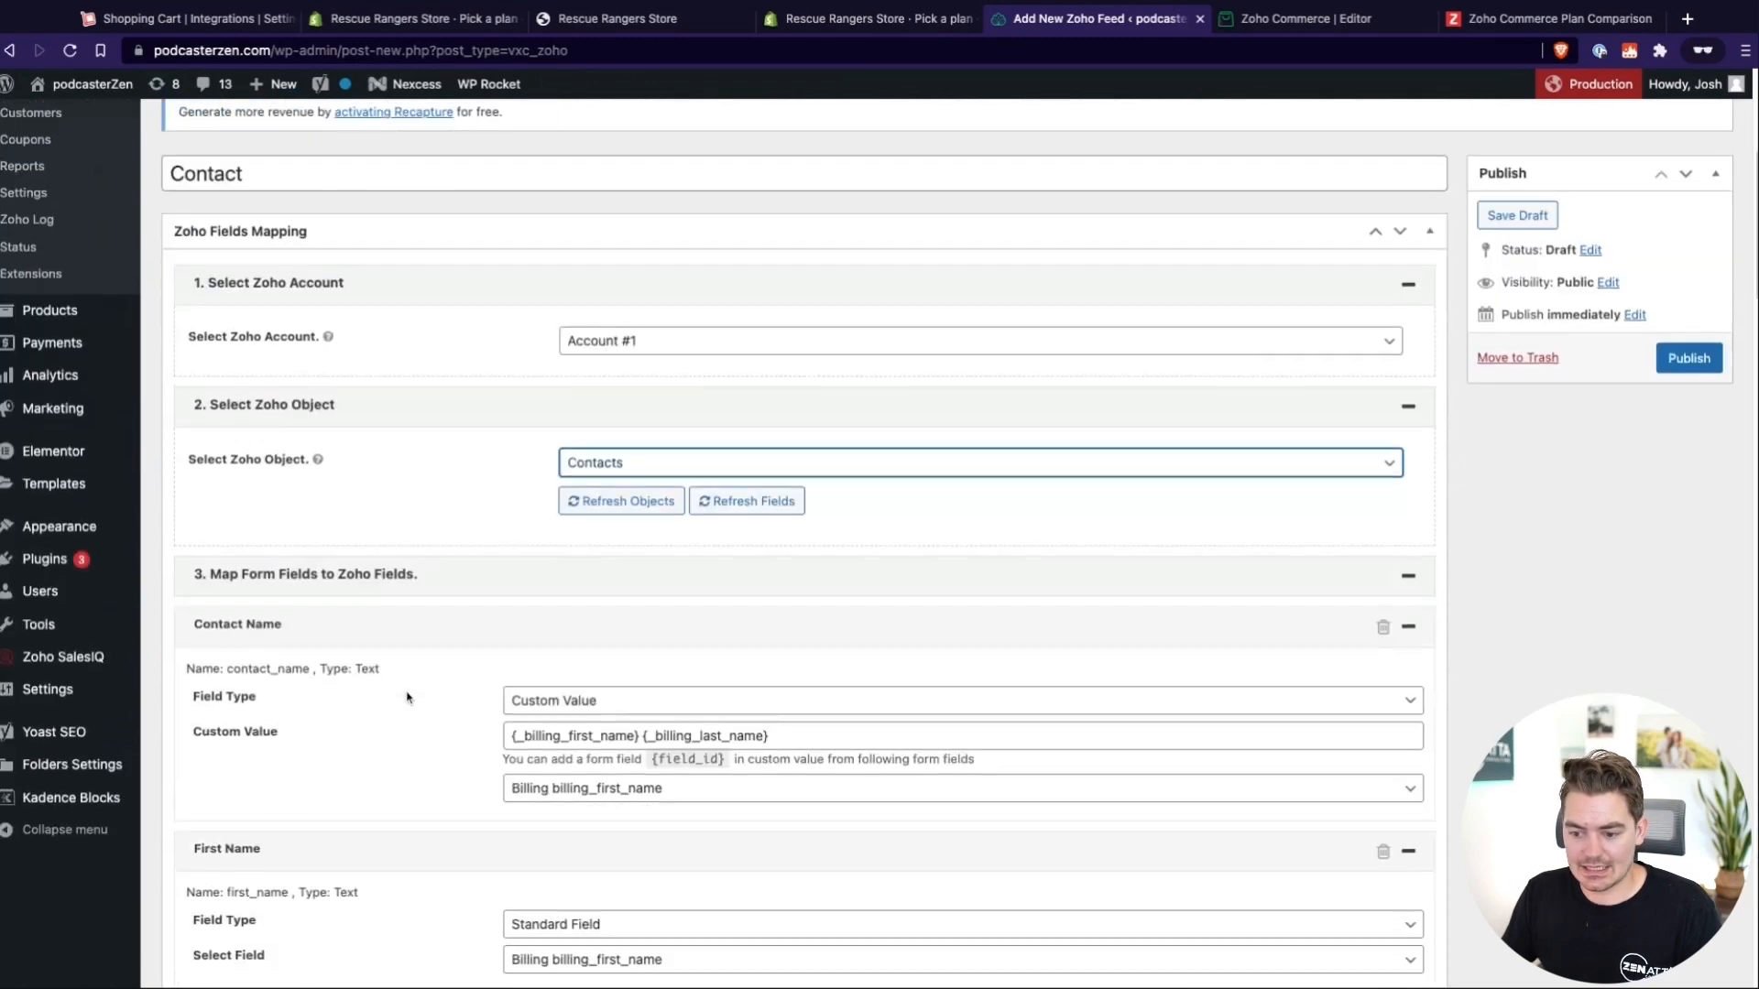
scroll(408, 699, "down", 15)
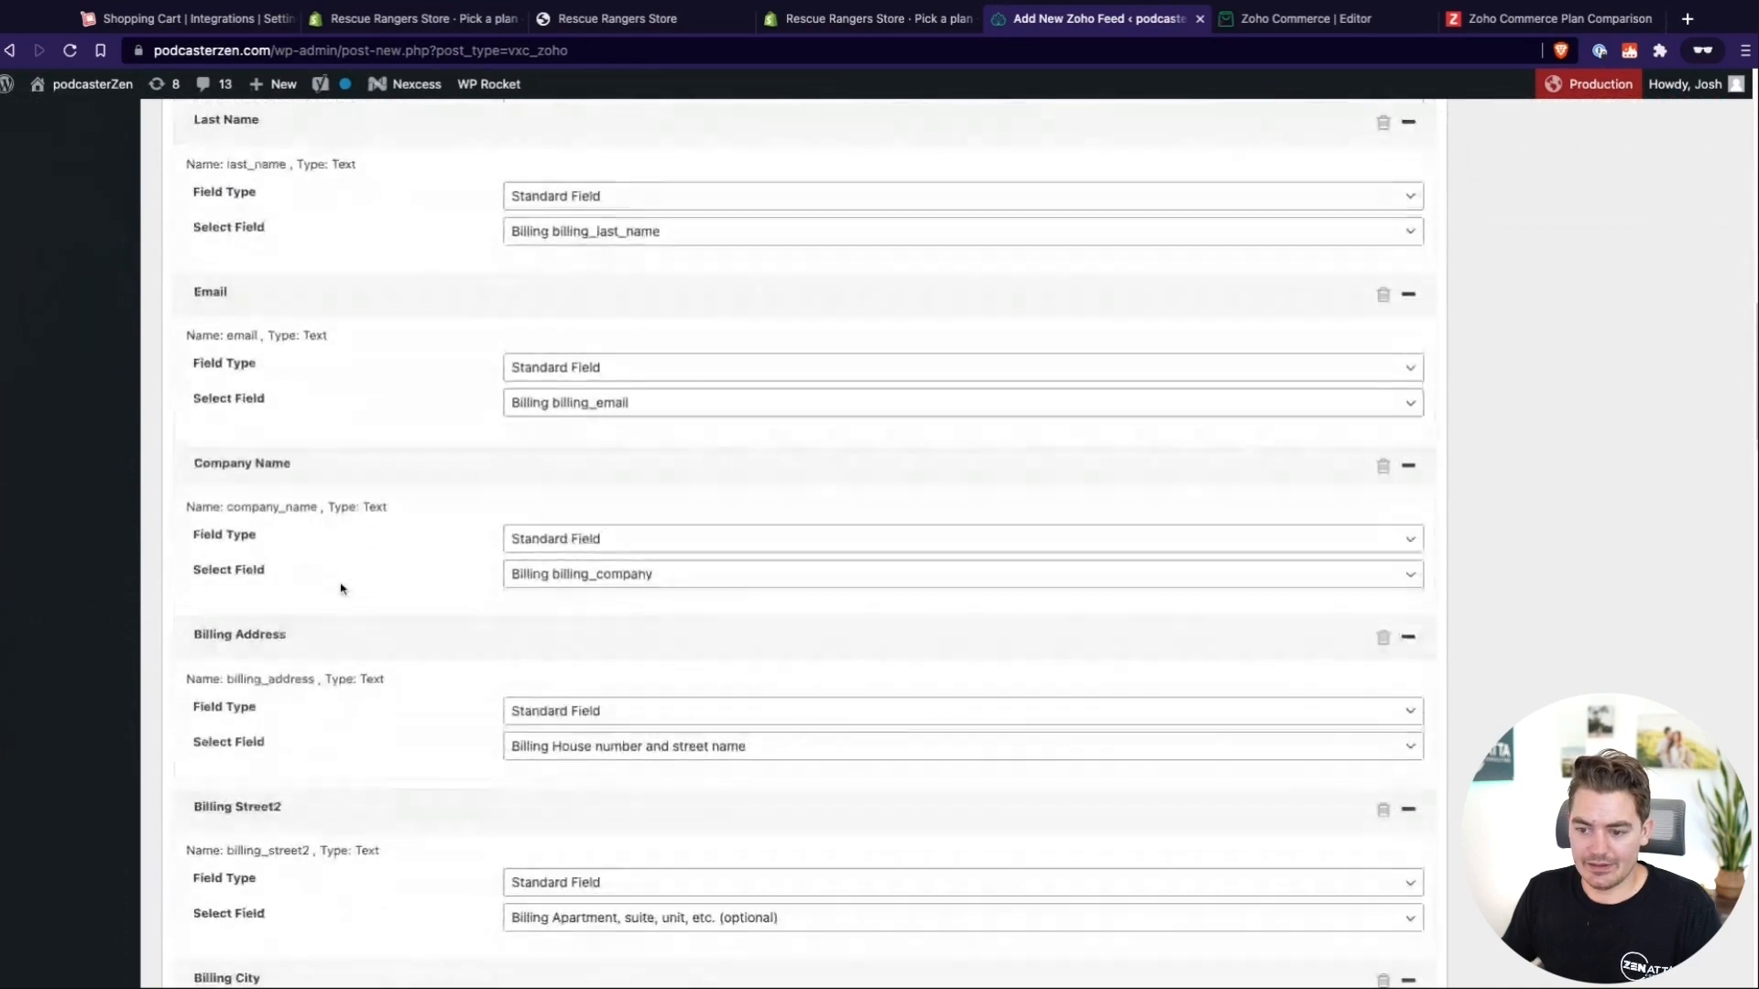
scroll(340, 588, "down", 20)
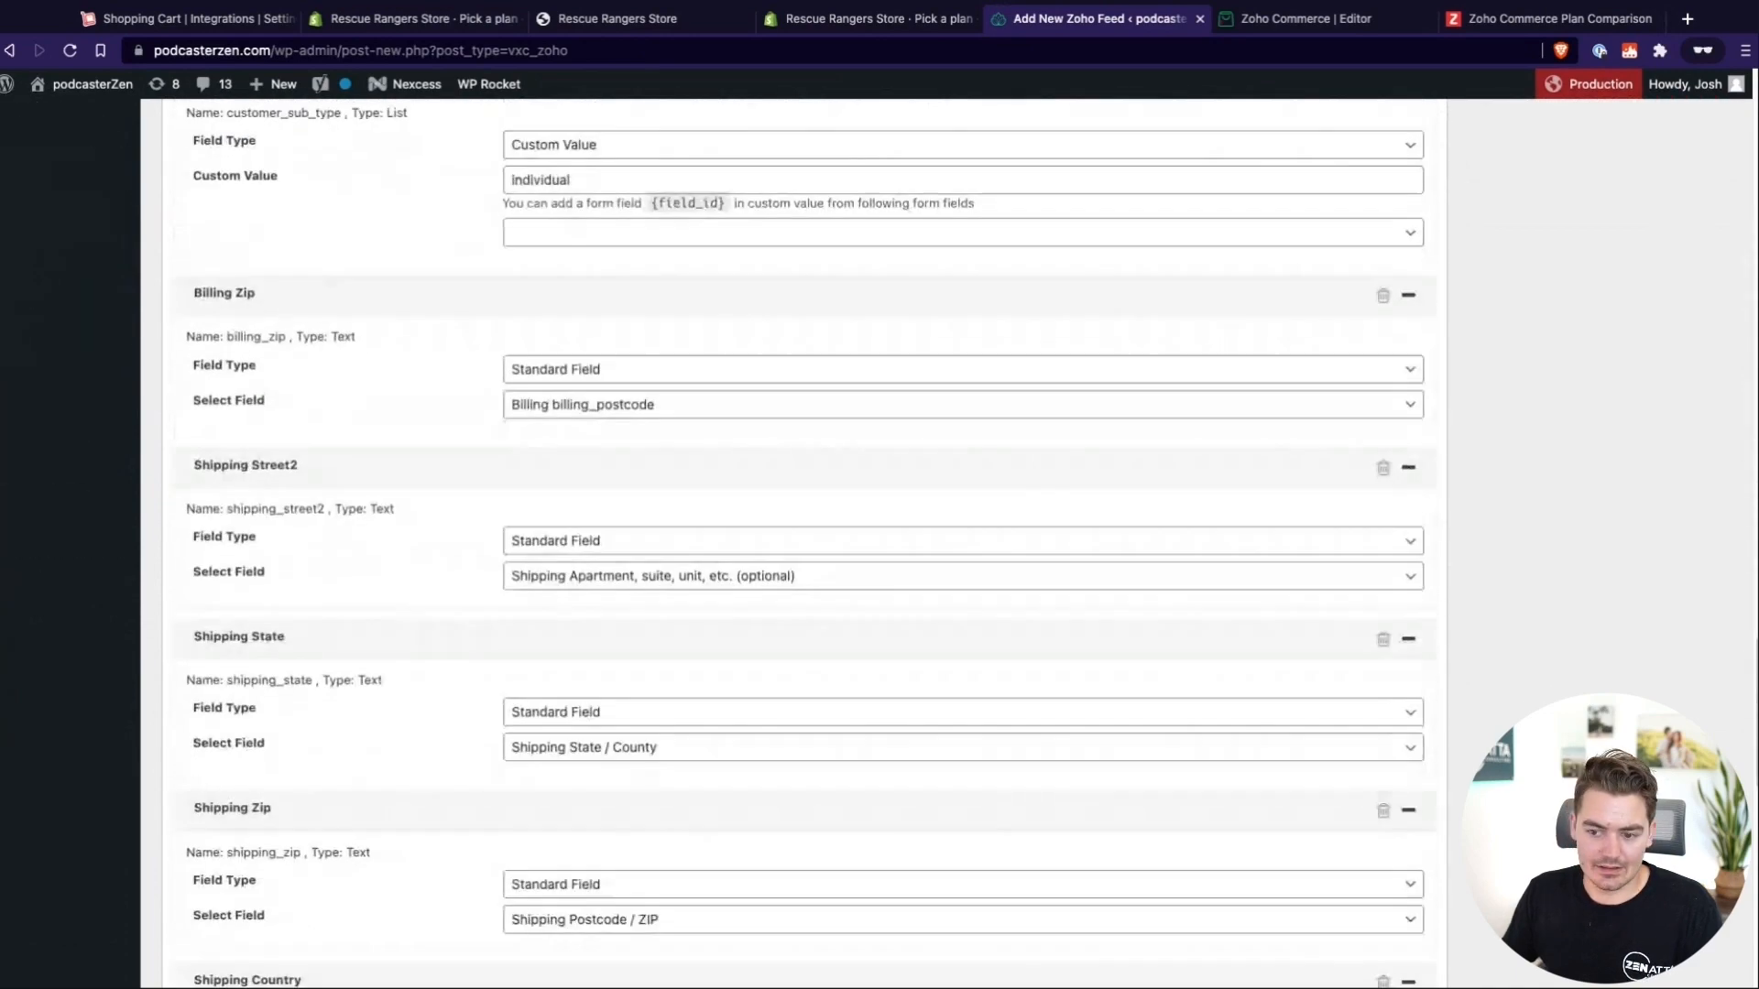
scroll(381, 341, "down", 11)
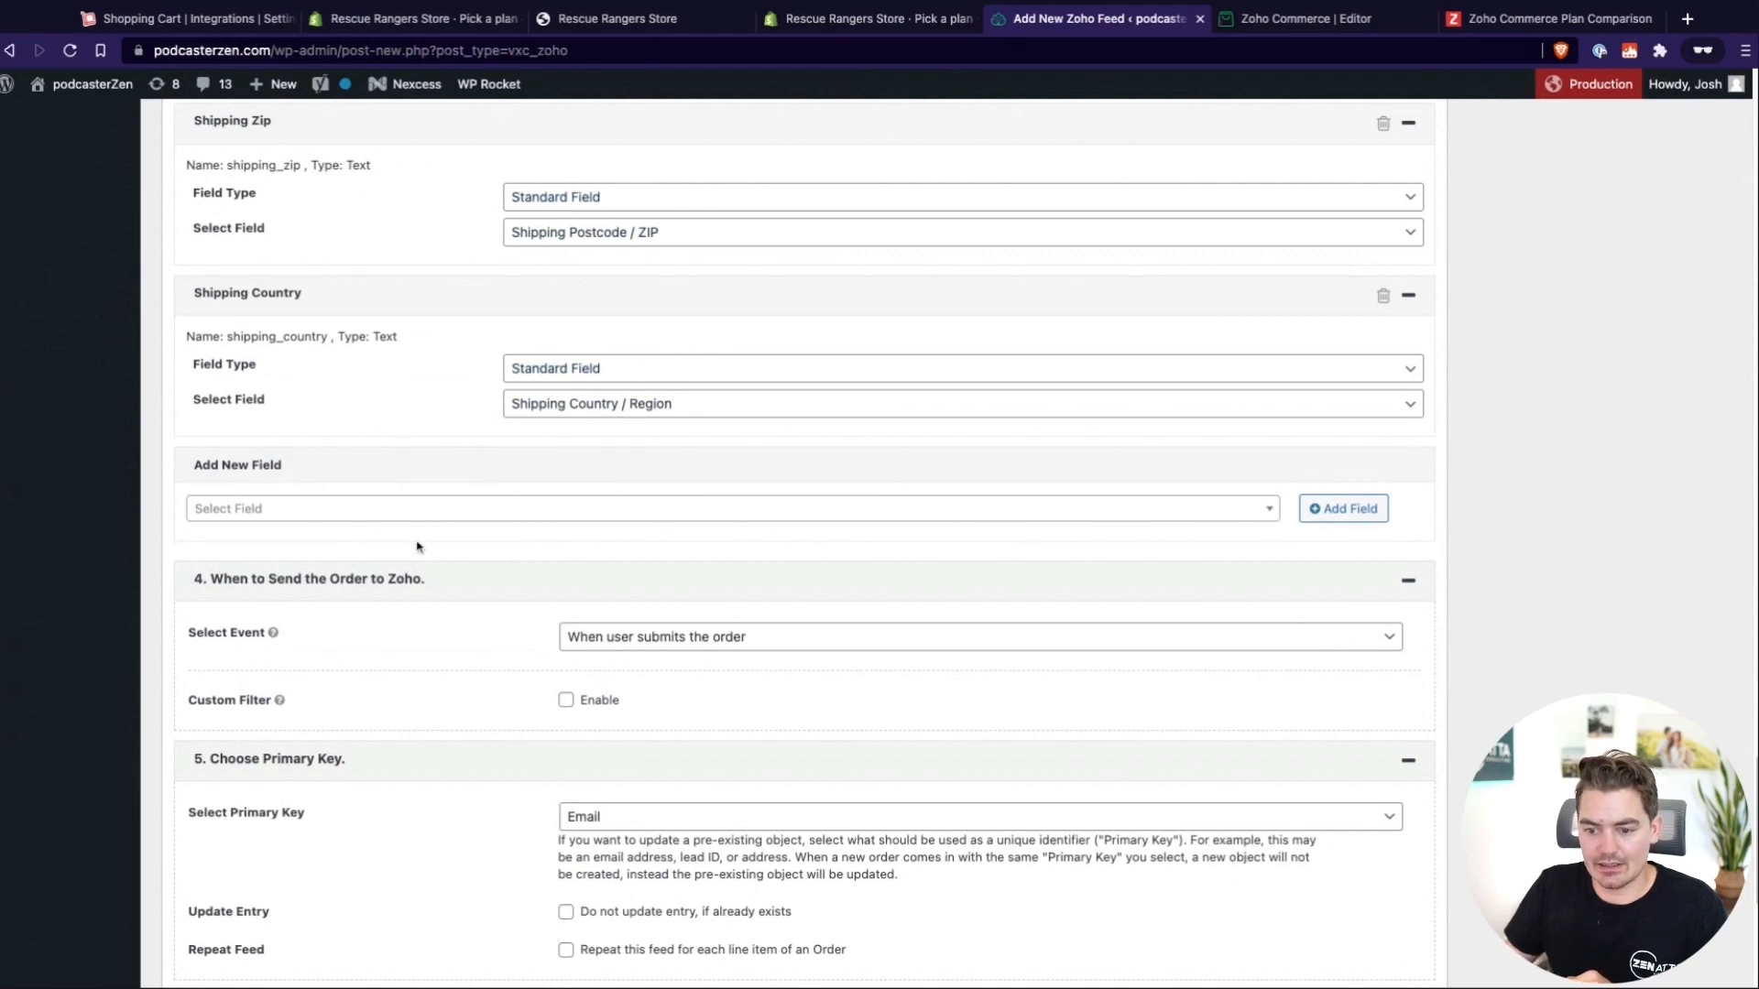
scroll(417, 547, "down", 4)
scroll(417, 547, "down", 1)
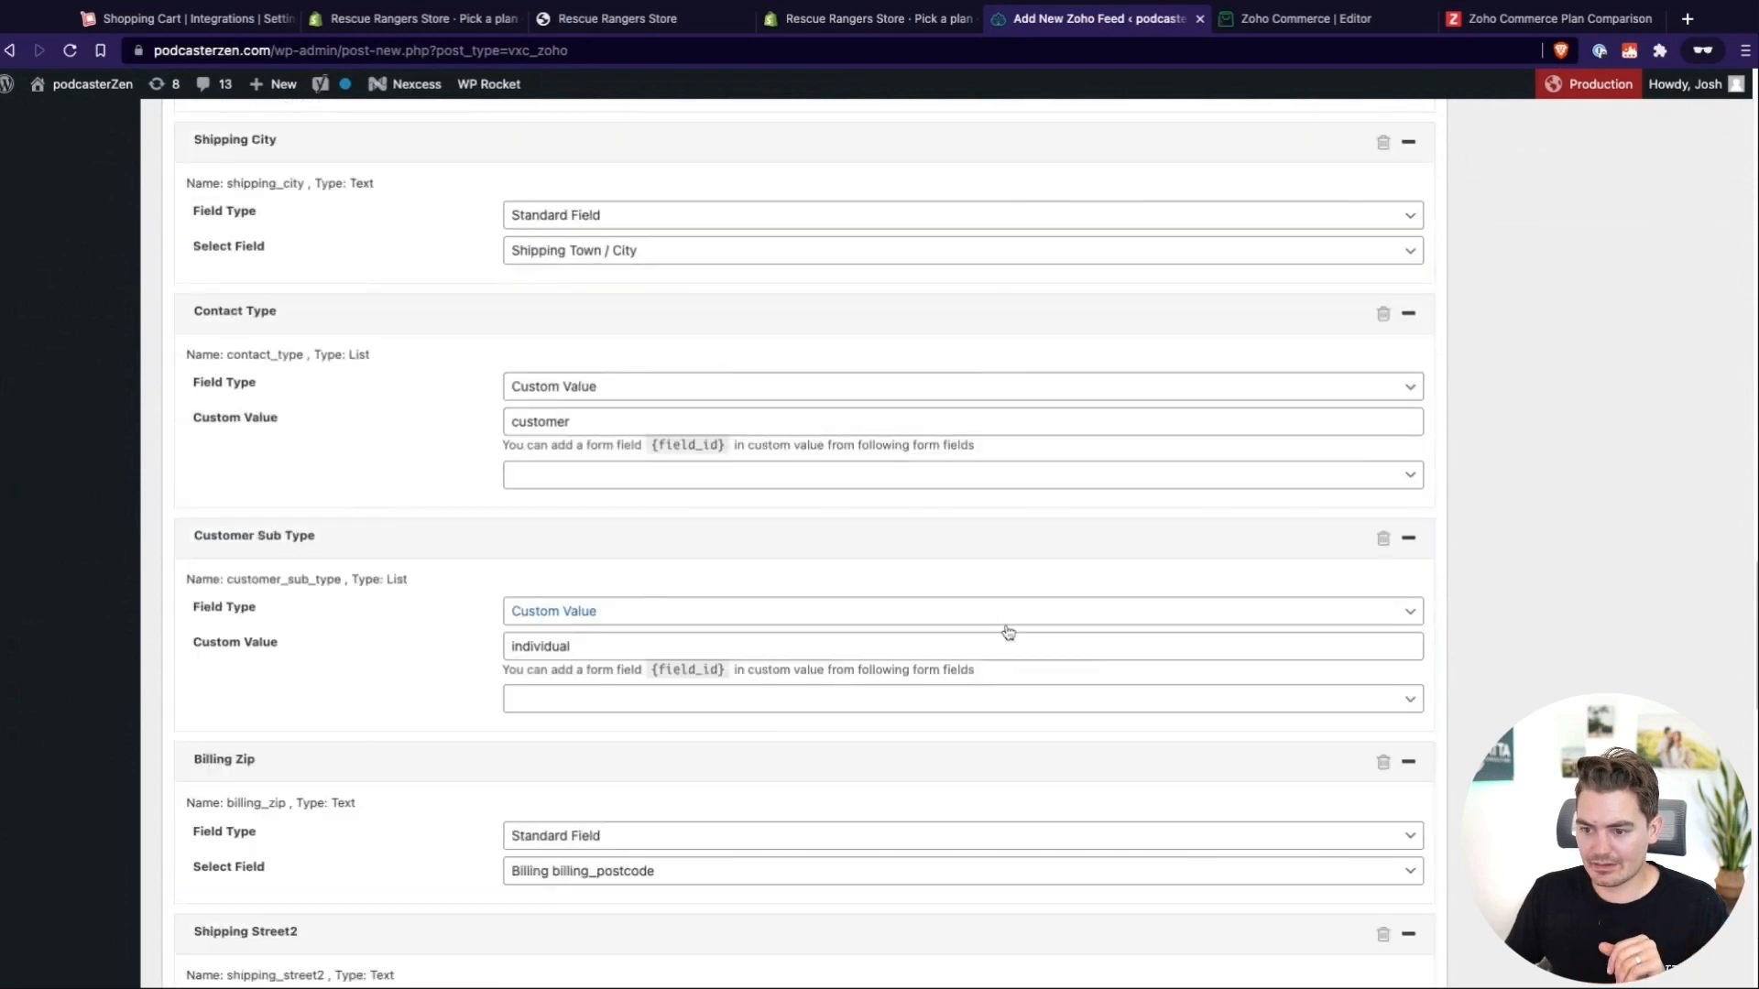
scroll(1005, 632, "up", 20)
scroll(1008, 632, "up", 8)
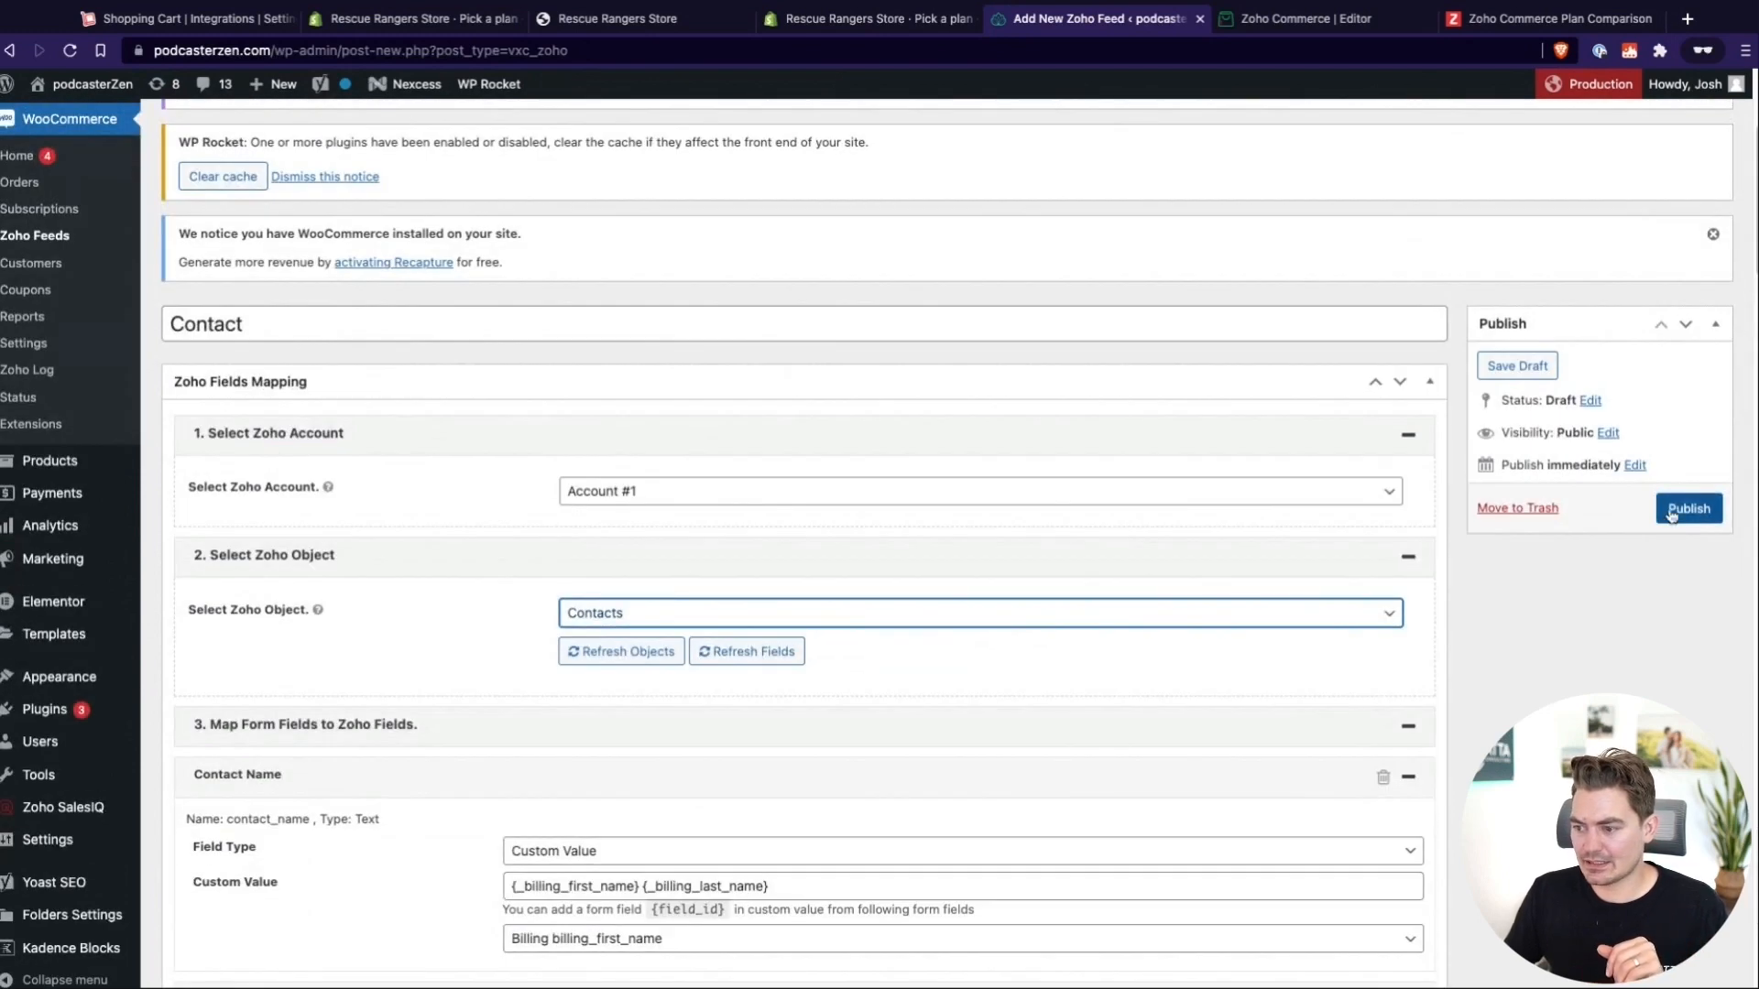
Publish the "Contact" Zoho feed
left_click(1671, 511)
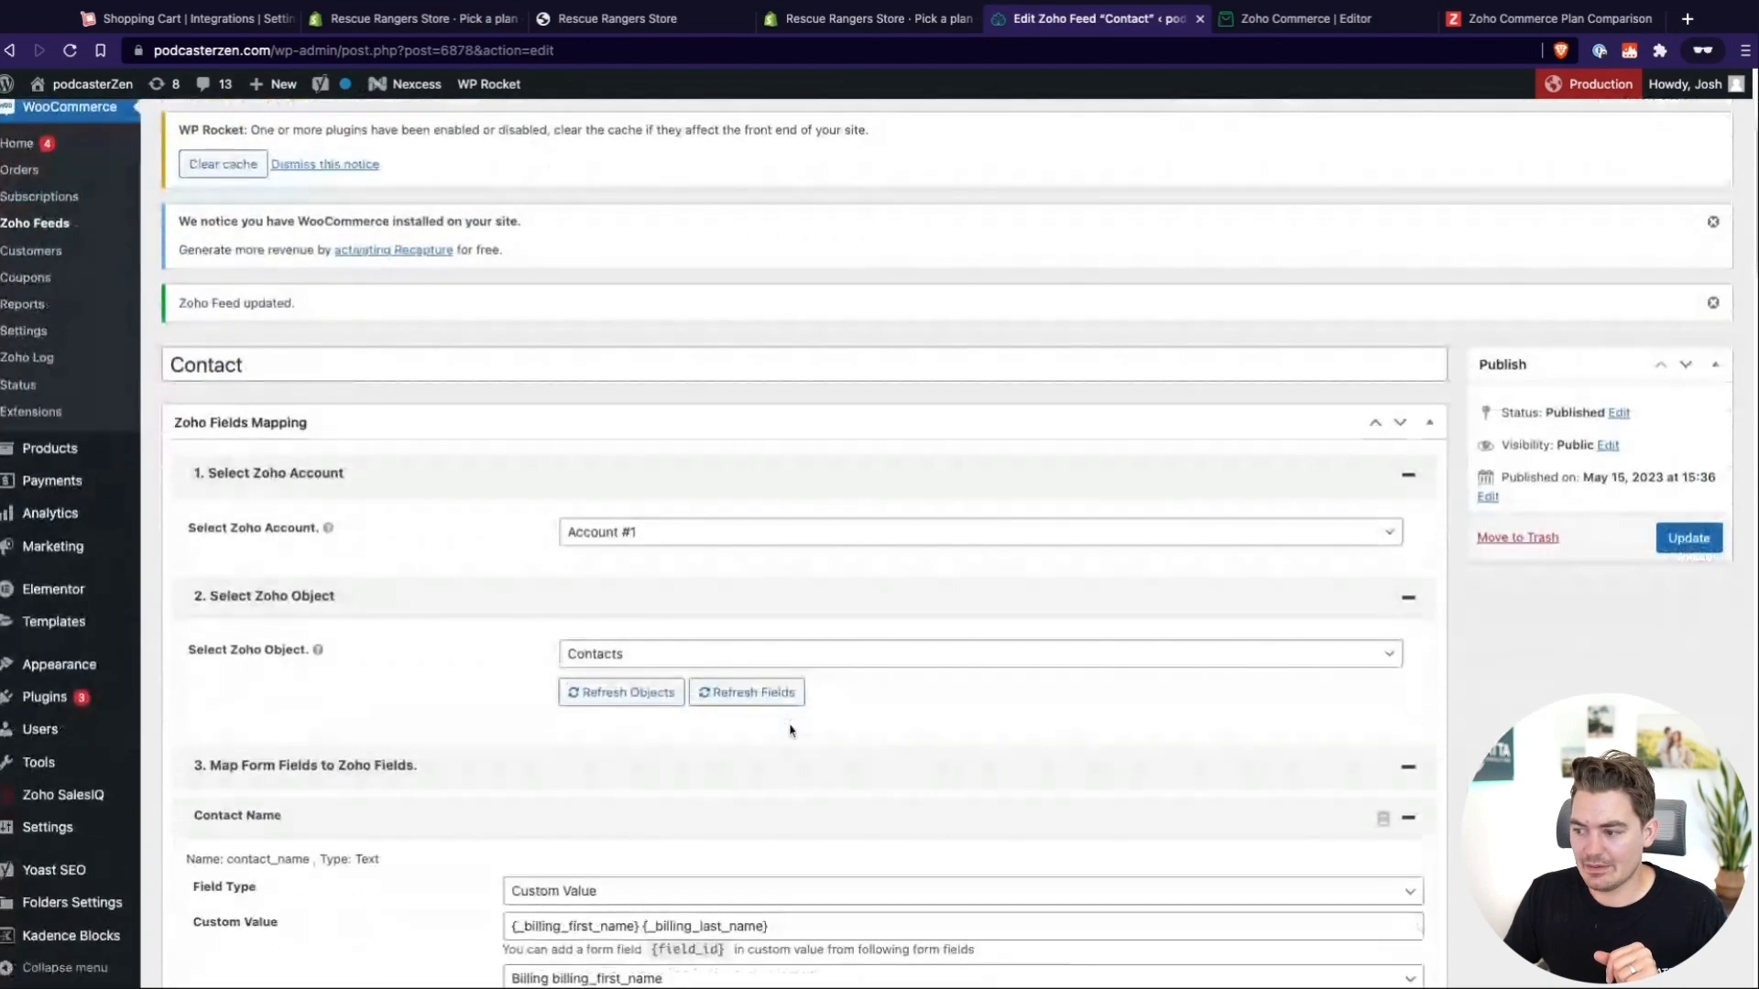
scroll(739, 735, "up", 1)
scroll(660, 735, "down", 1)
scroll(223, 271, "up", 1)
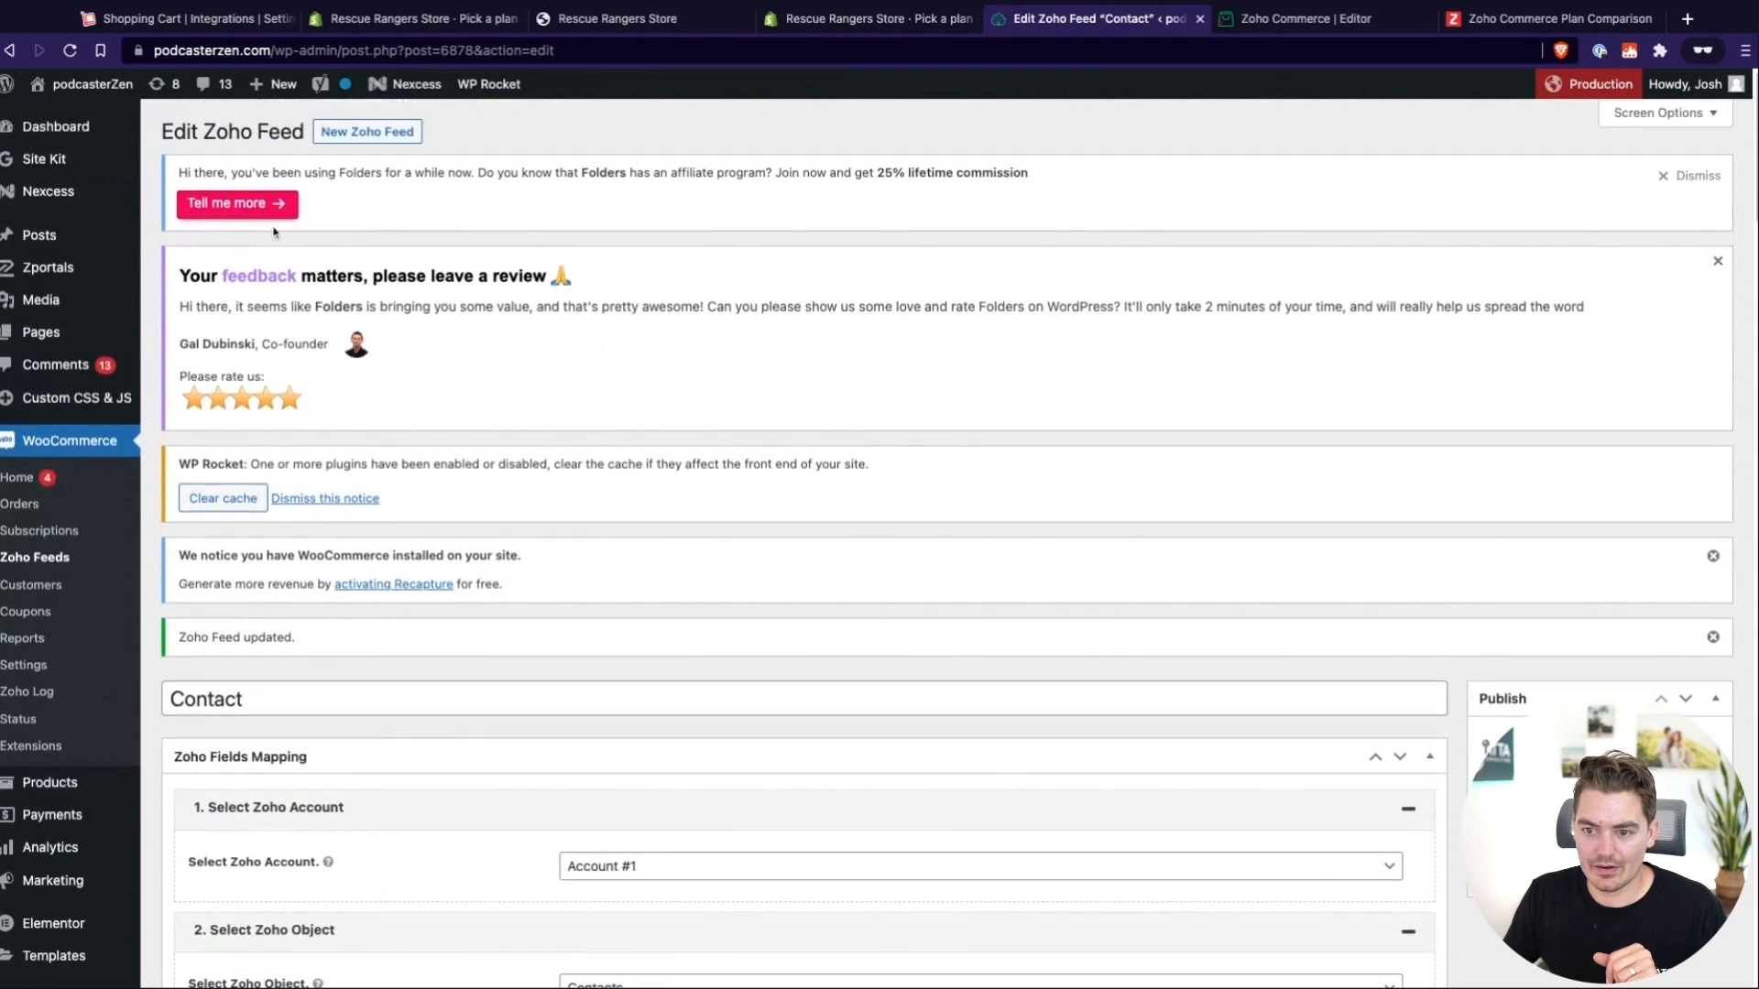
Start another Zoho feed from the feeds list, select Account #1, and check the available Zoho objects
left_click(30, 559)
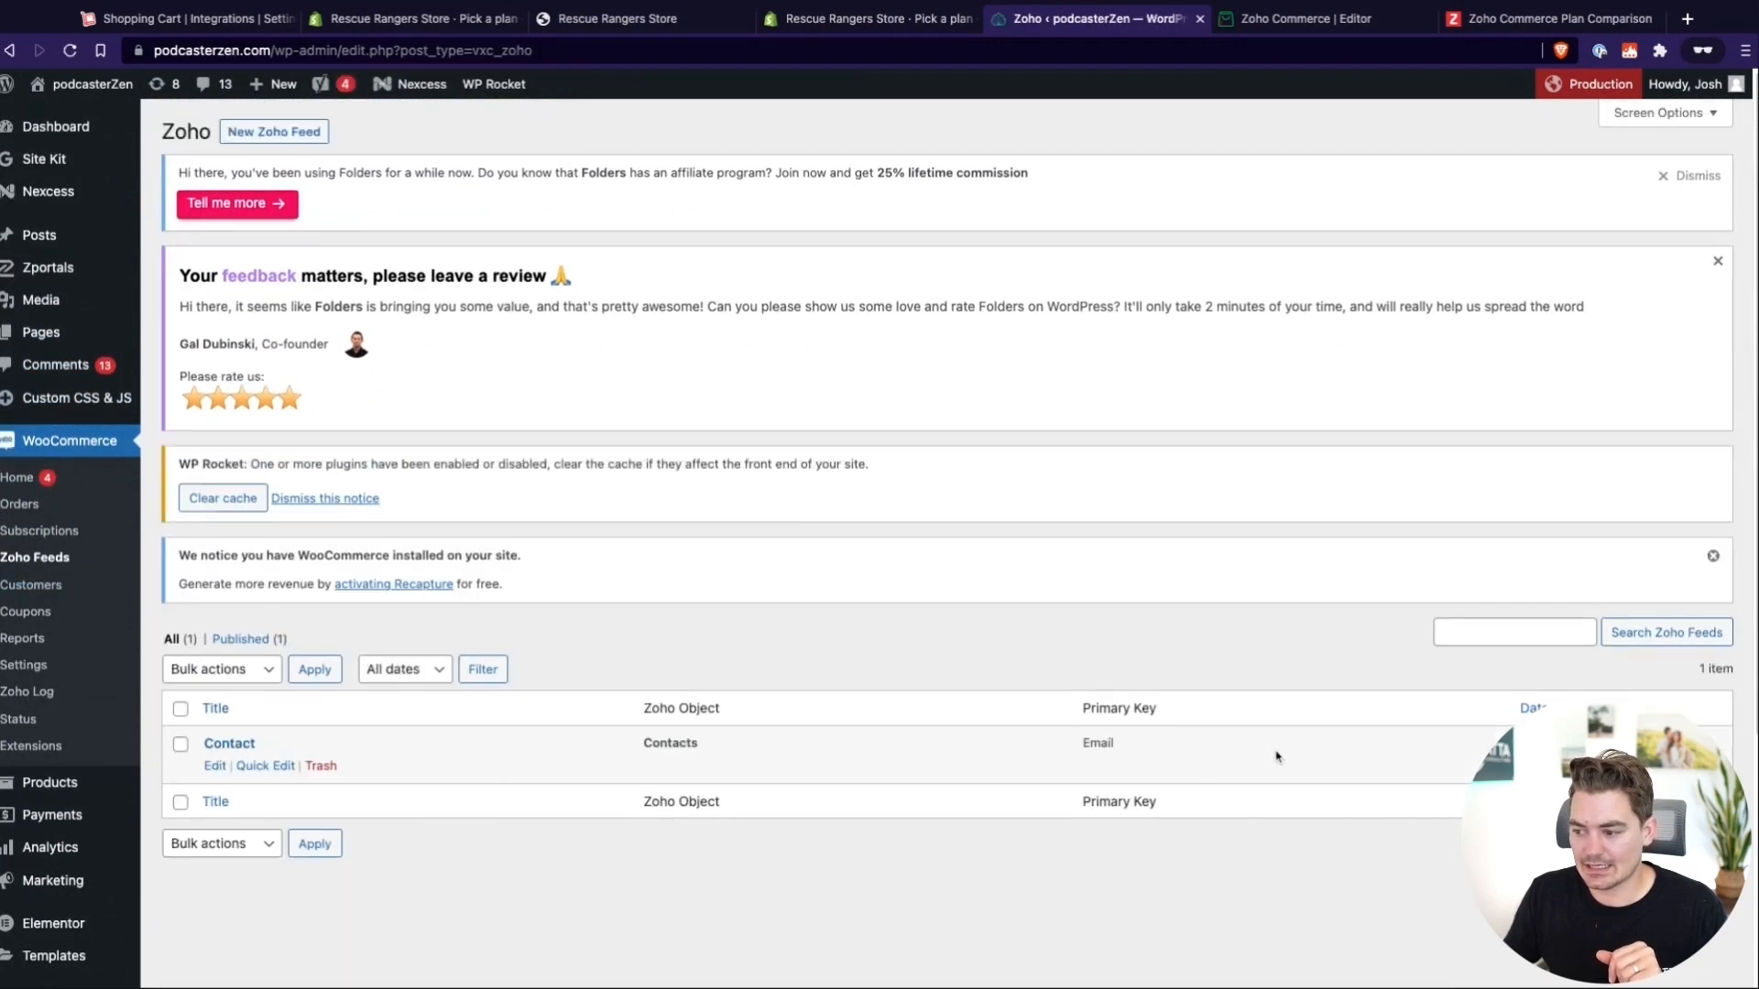
left_click(265, 135)
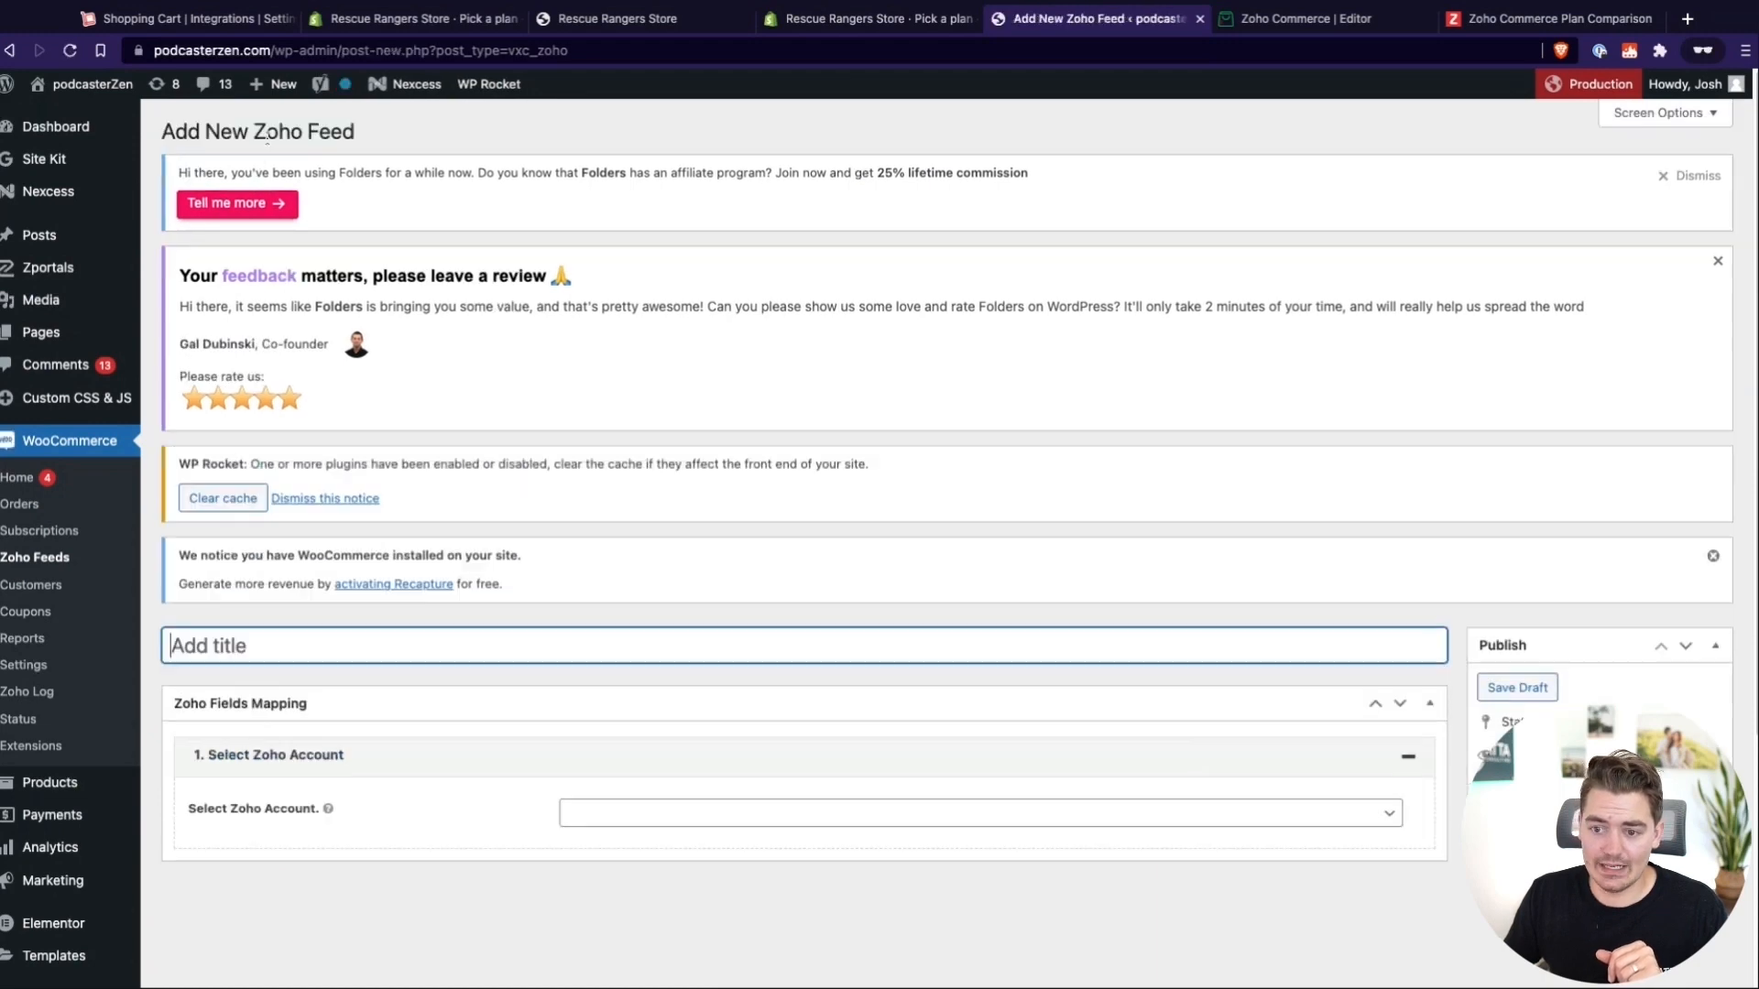
left_click(643, 817)
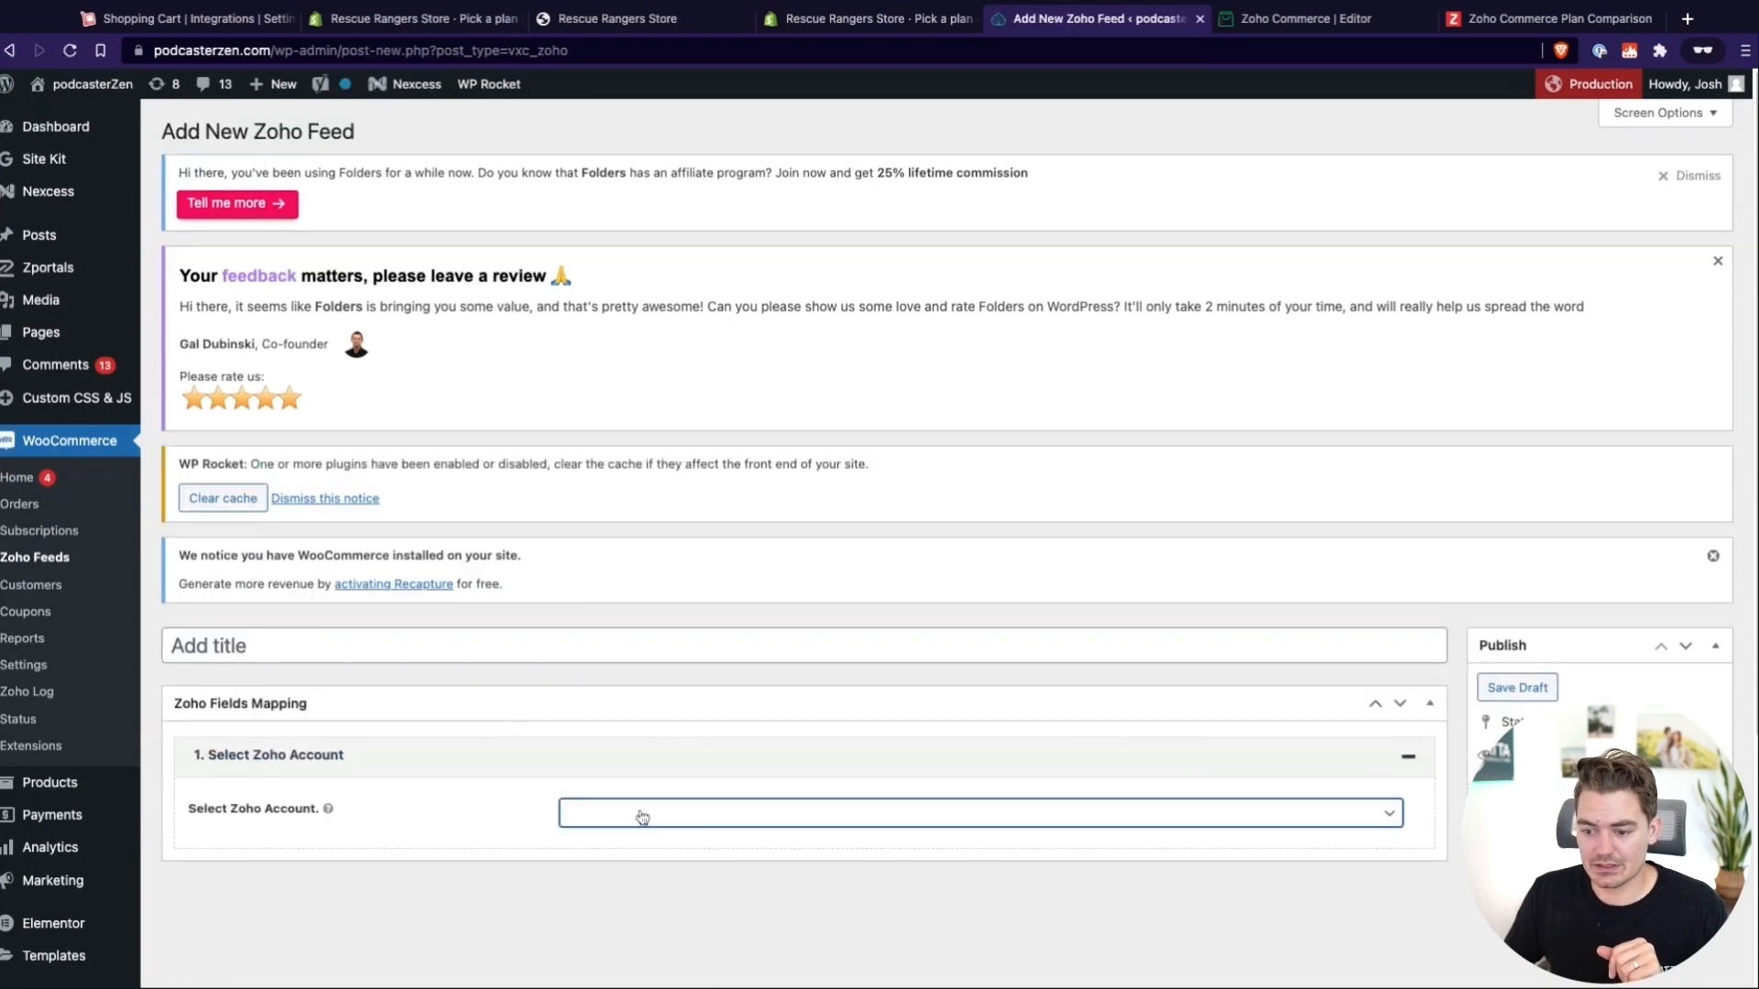
left_click(651, 848)
scroll(651, 852, "down", 5)
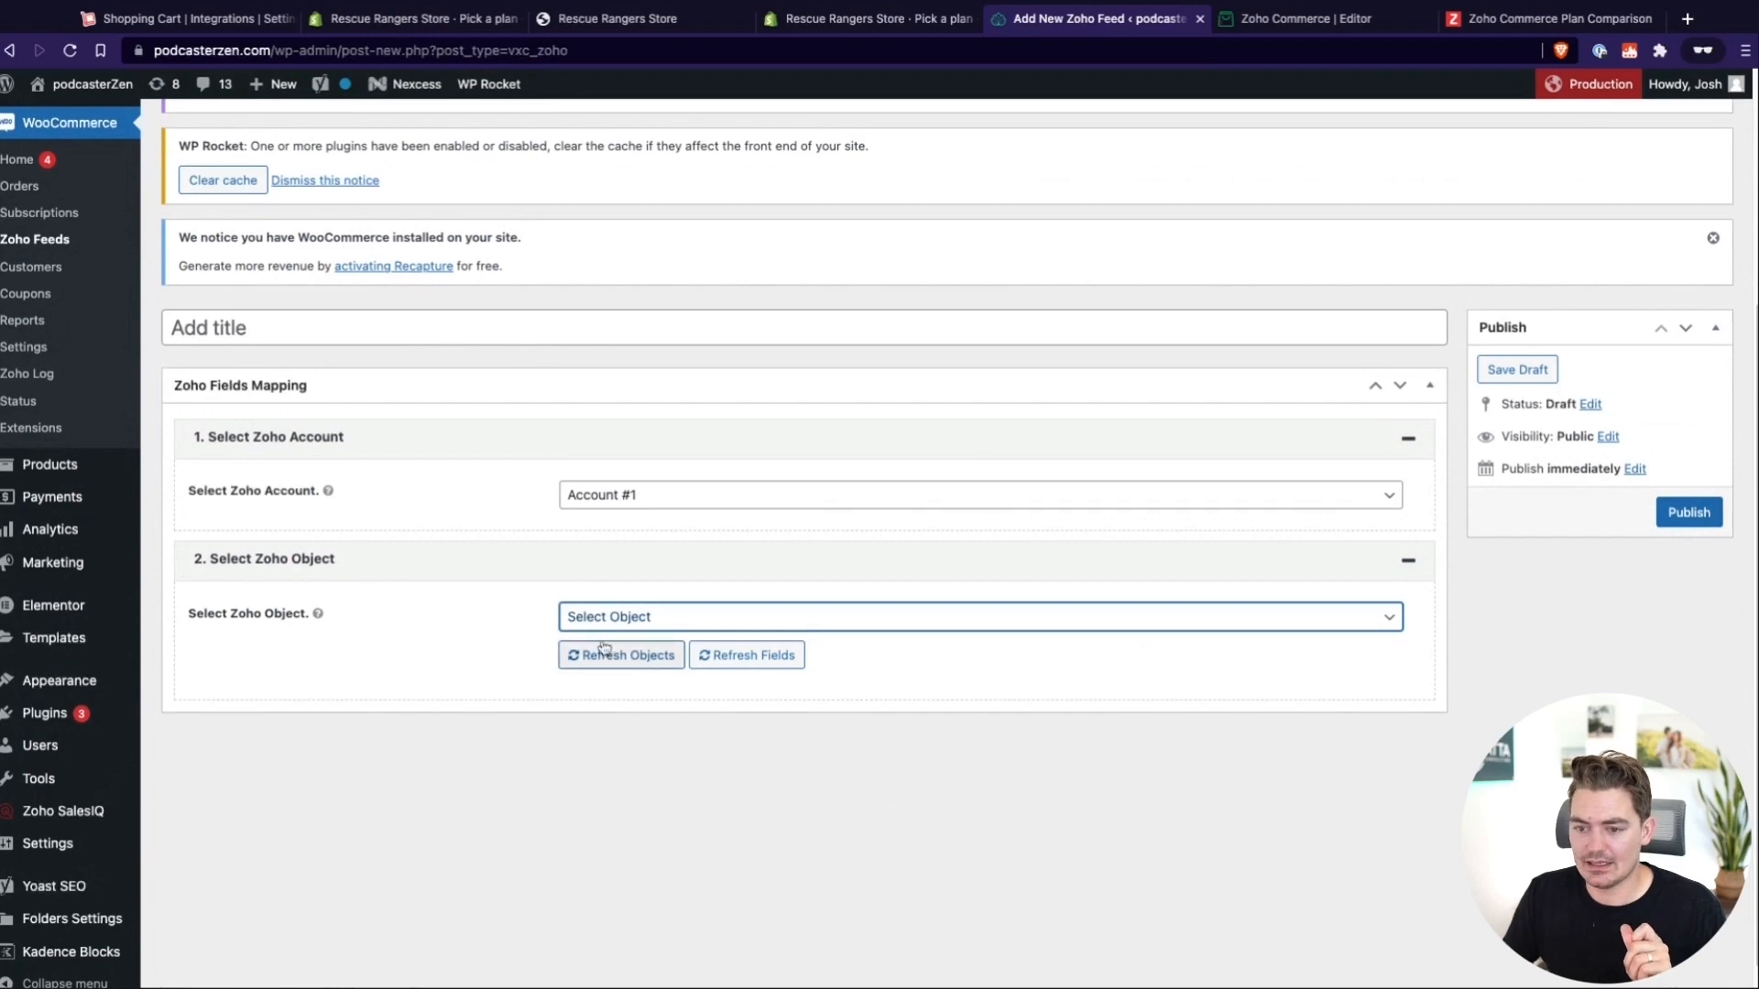
Open the Zoho section of the WooCommerce settings and review the plugin's premium version features
scroll(604, 648, "up", 5)
scroll(603, 648, "down", 5)
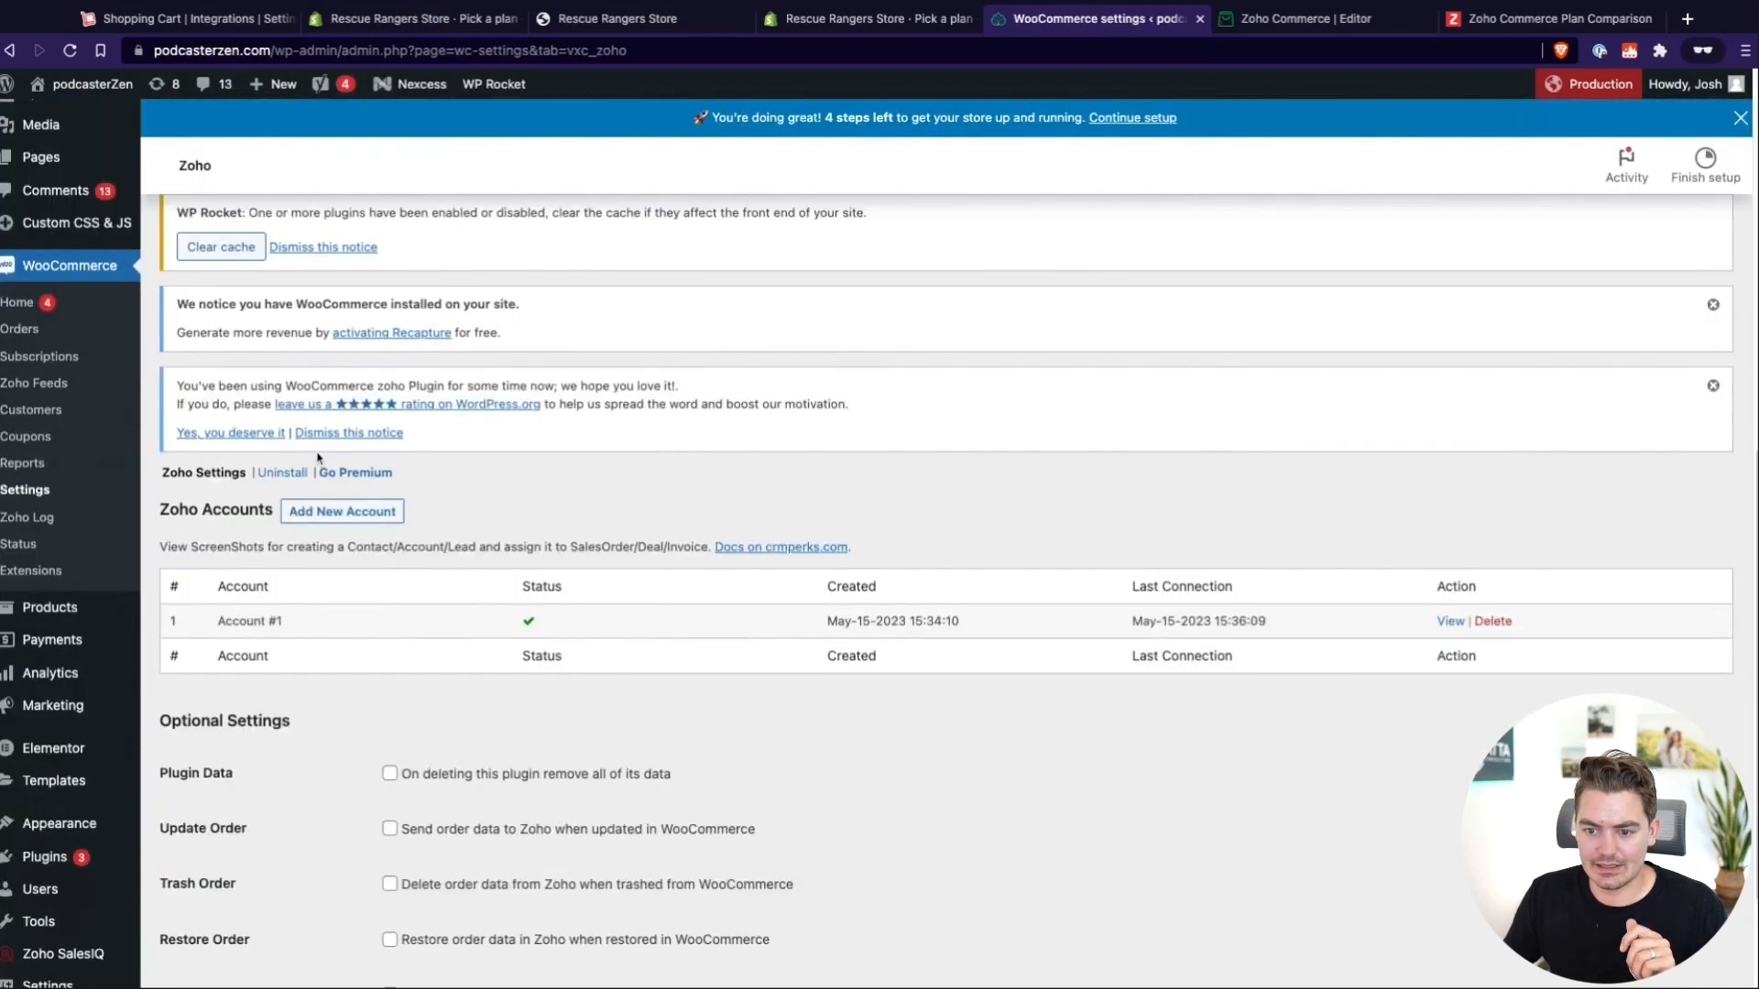
left_click(169, 477)
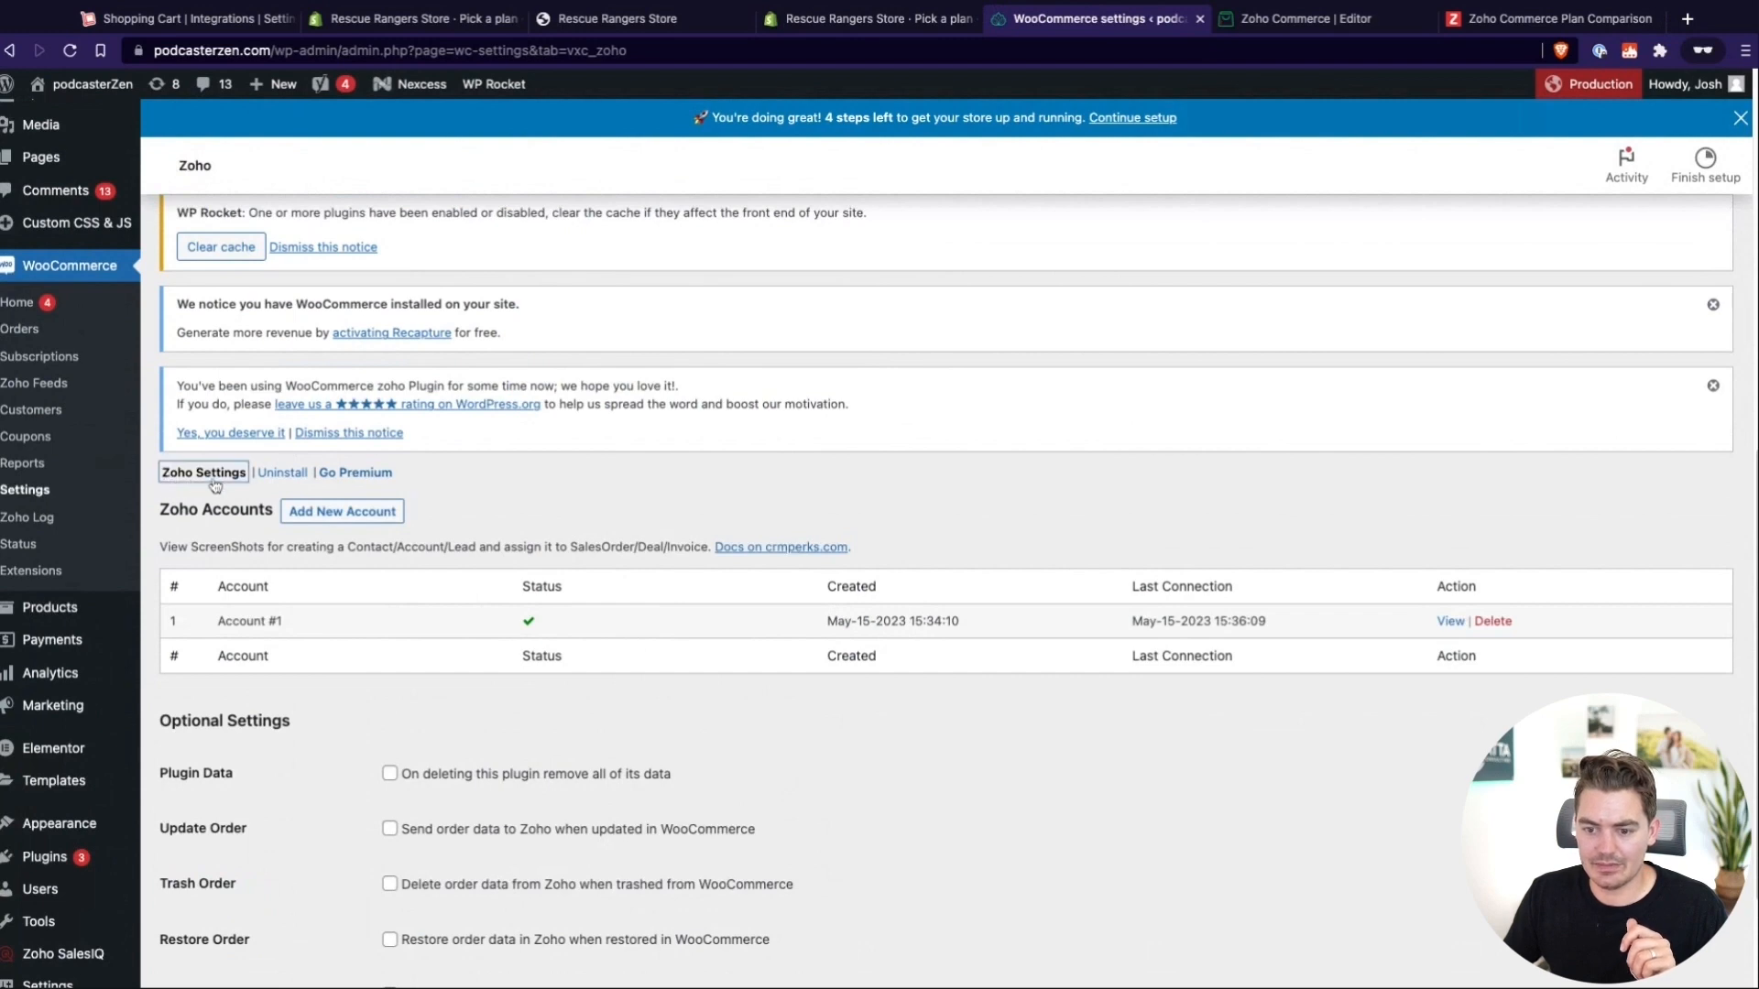
left_click(374, 483)
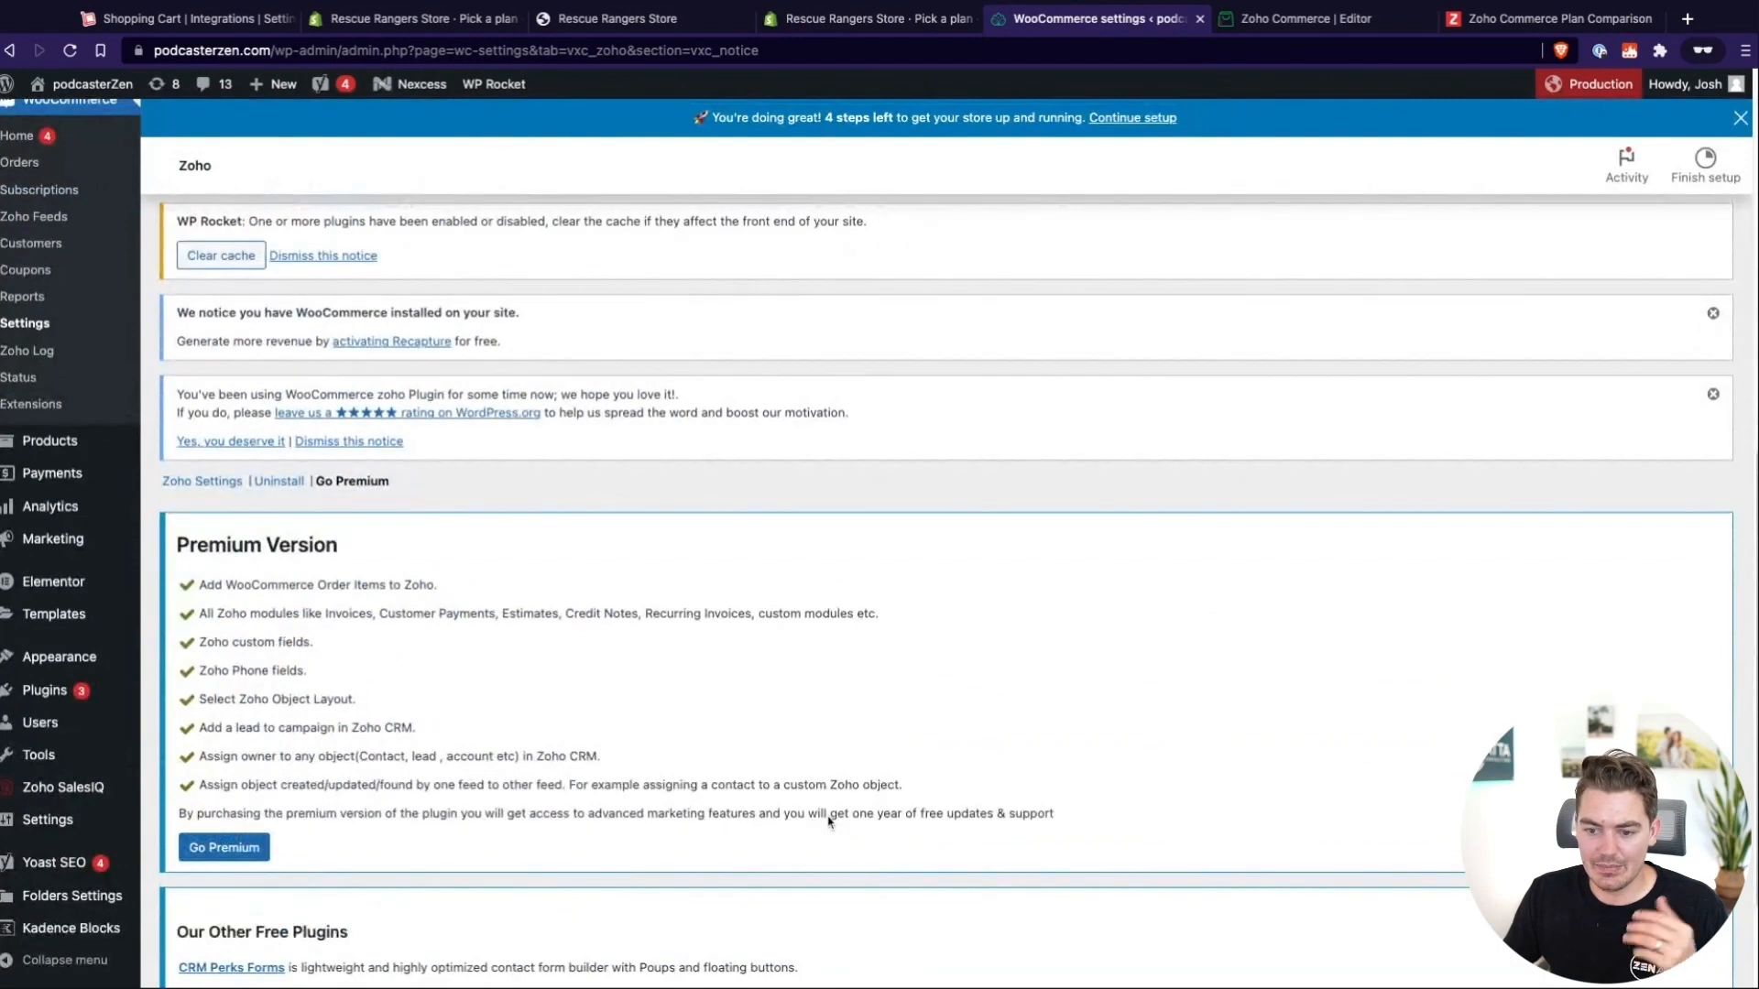
scroll(828, 820, "down", 3)
mouse_move(60, 671)
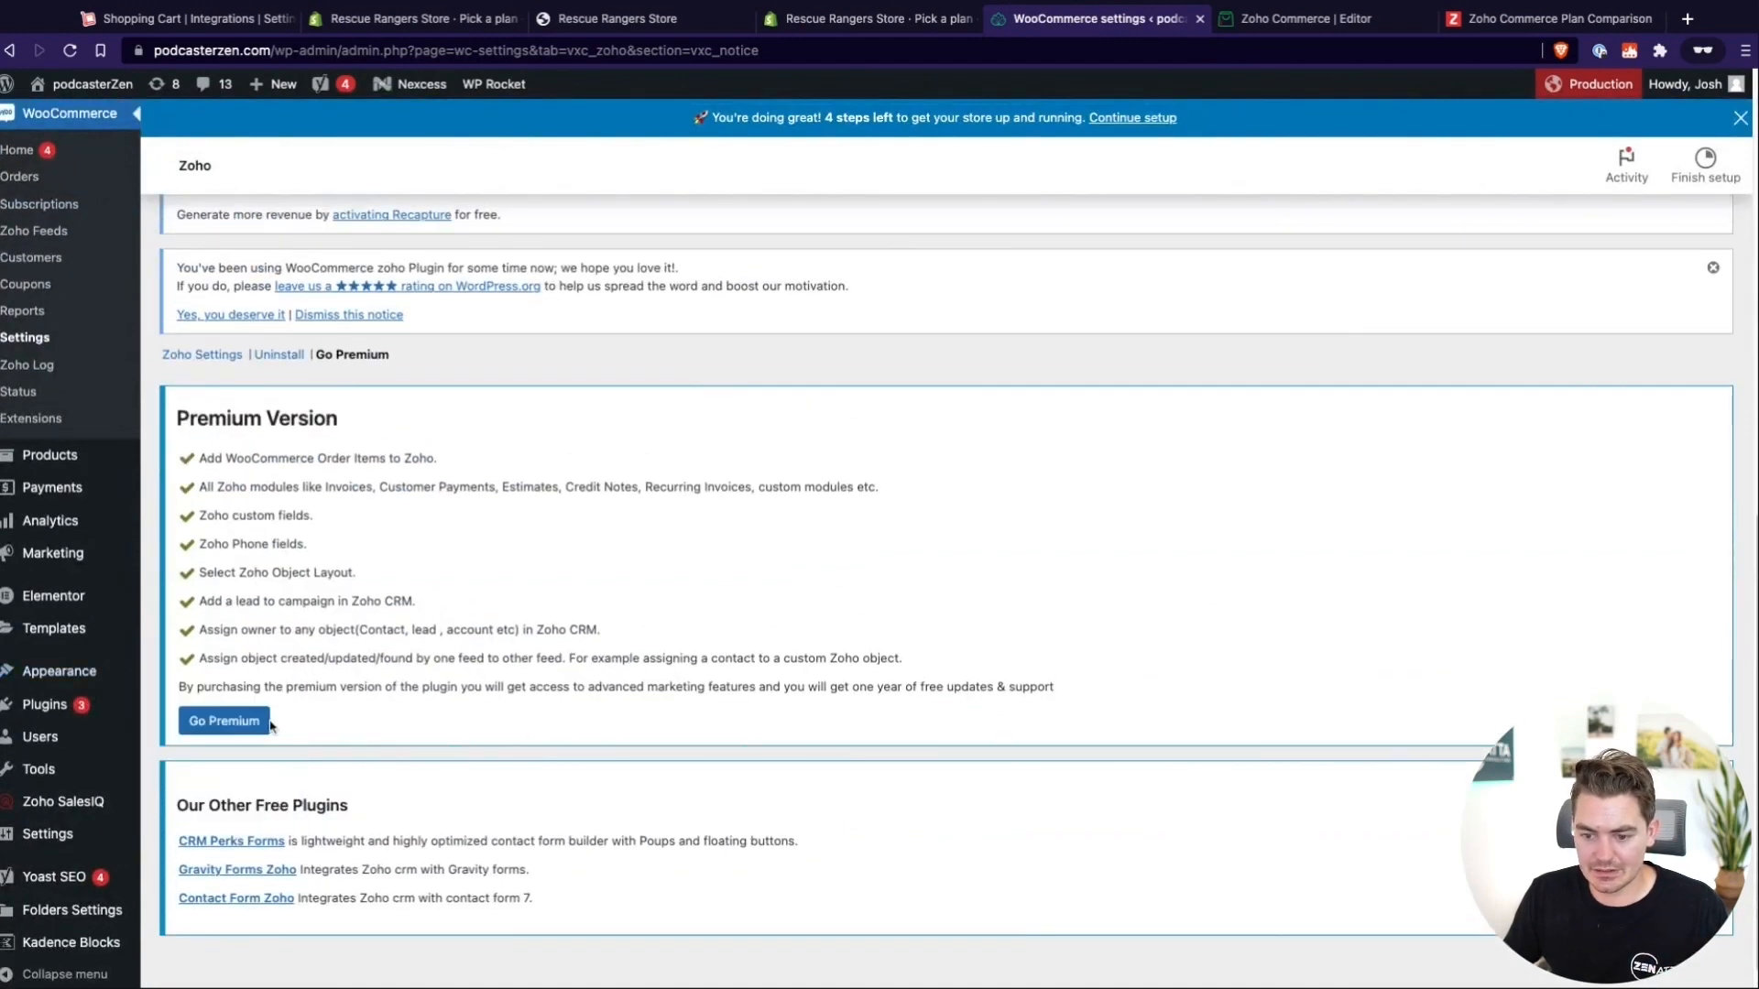
Open the premium Woocommerce Zoho Plugin product page and review its licence options and key features
left_click(231, 720)
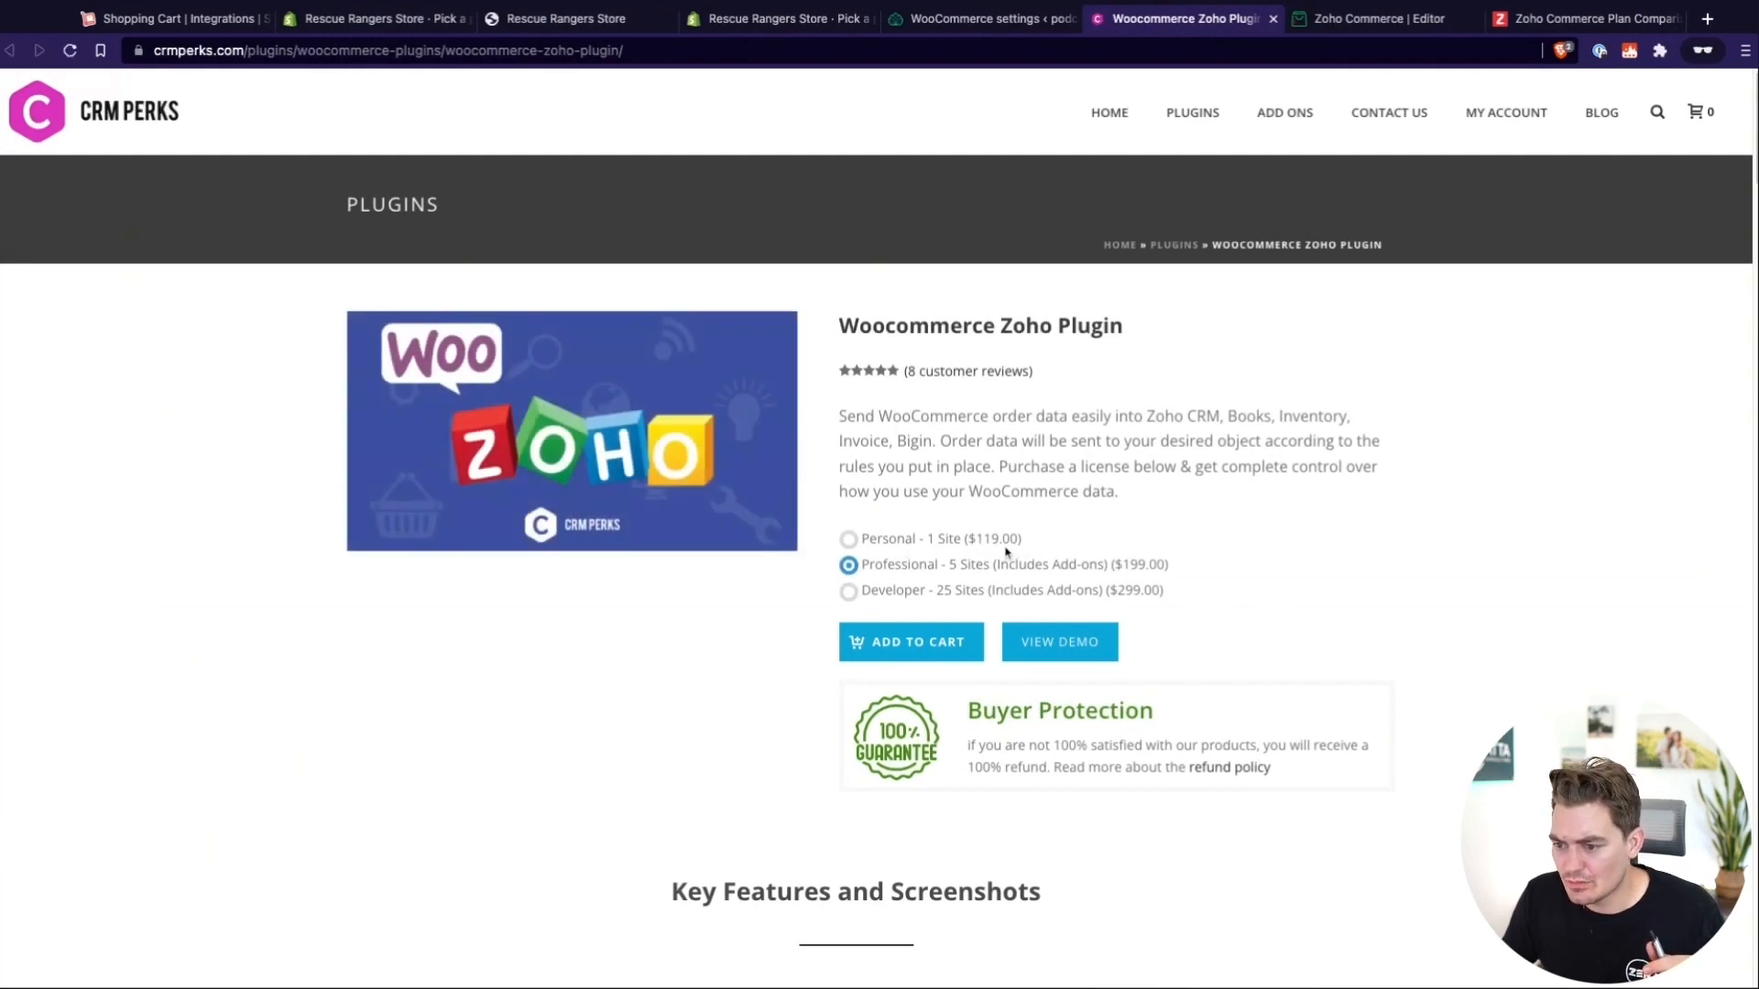
scroll(1017, 551, "down", 8)
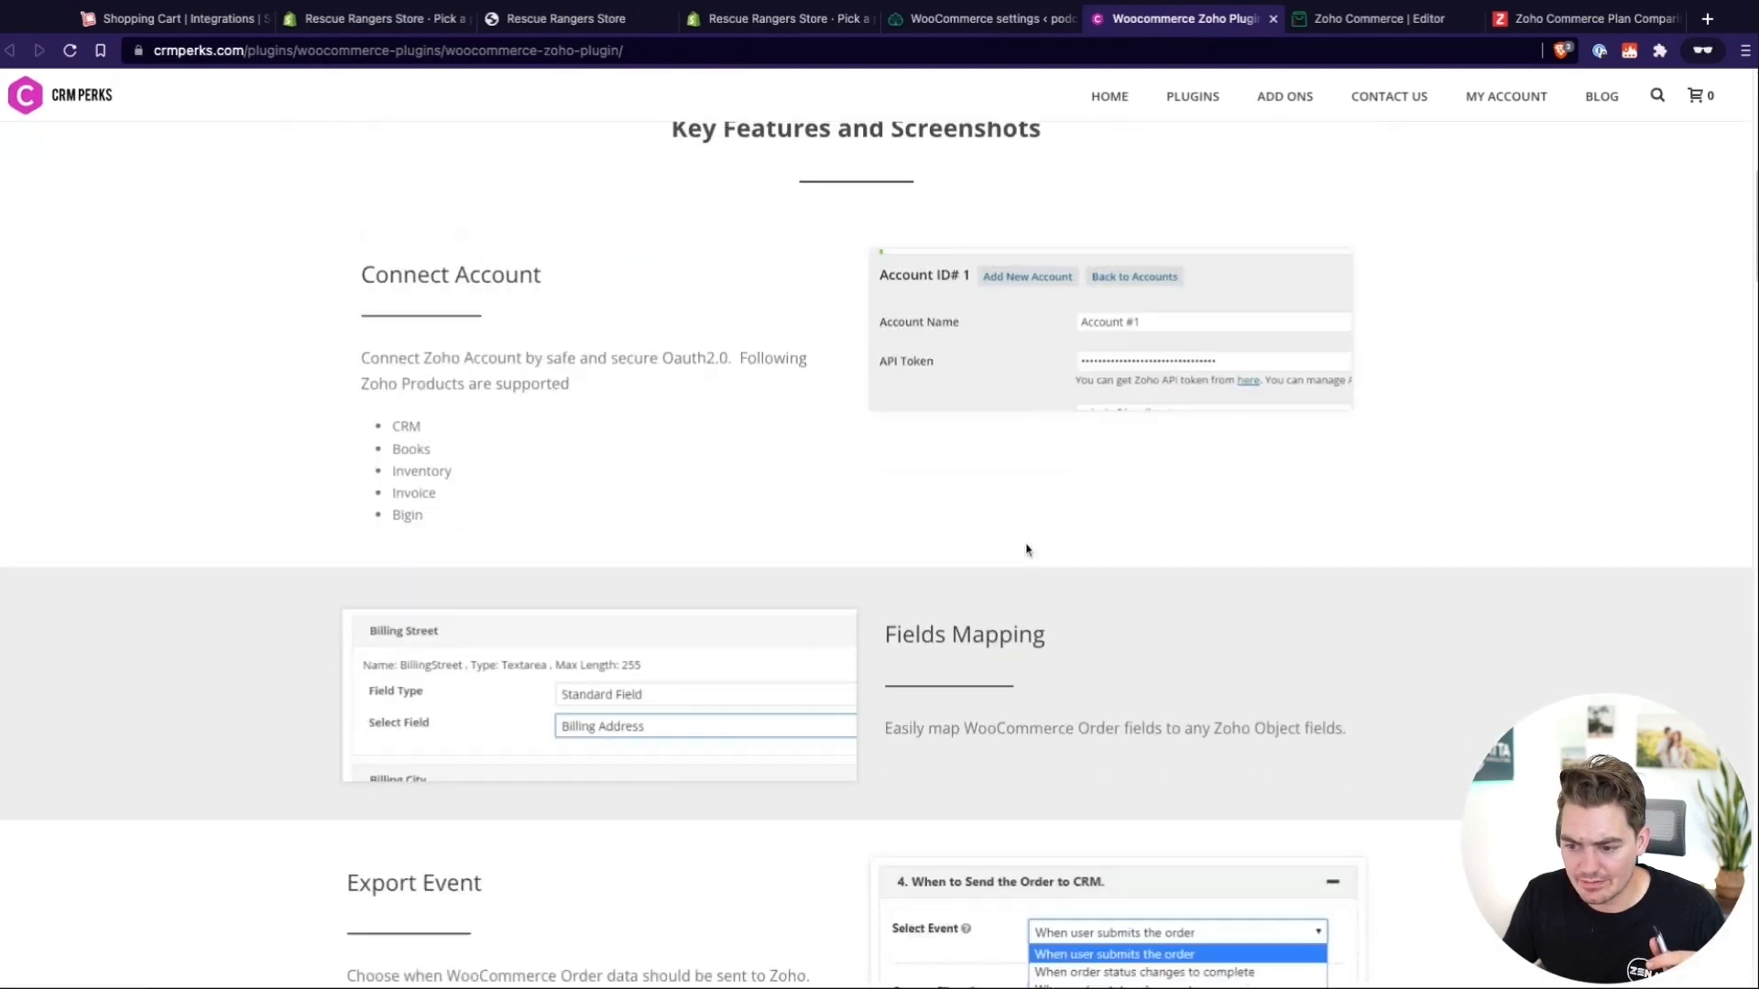
scroll(1026, 550, "down", 4)
scroll(971, 548, "up", 12)
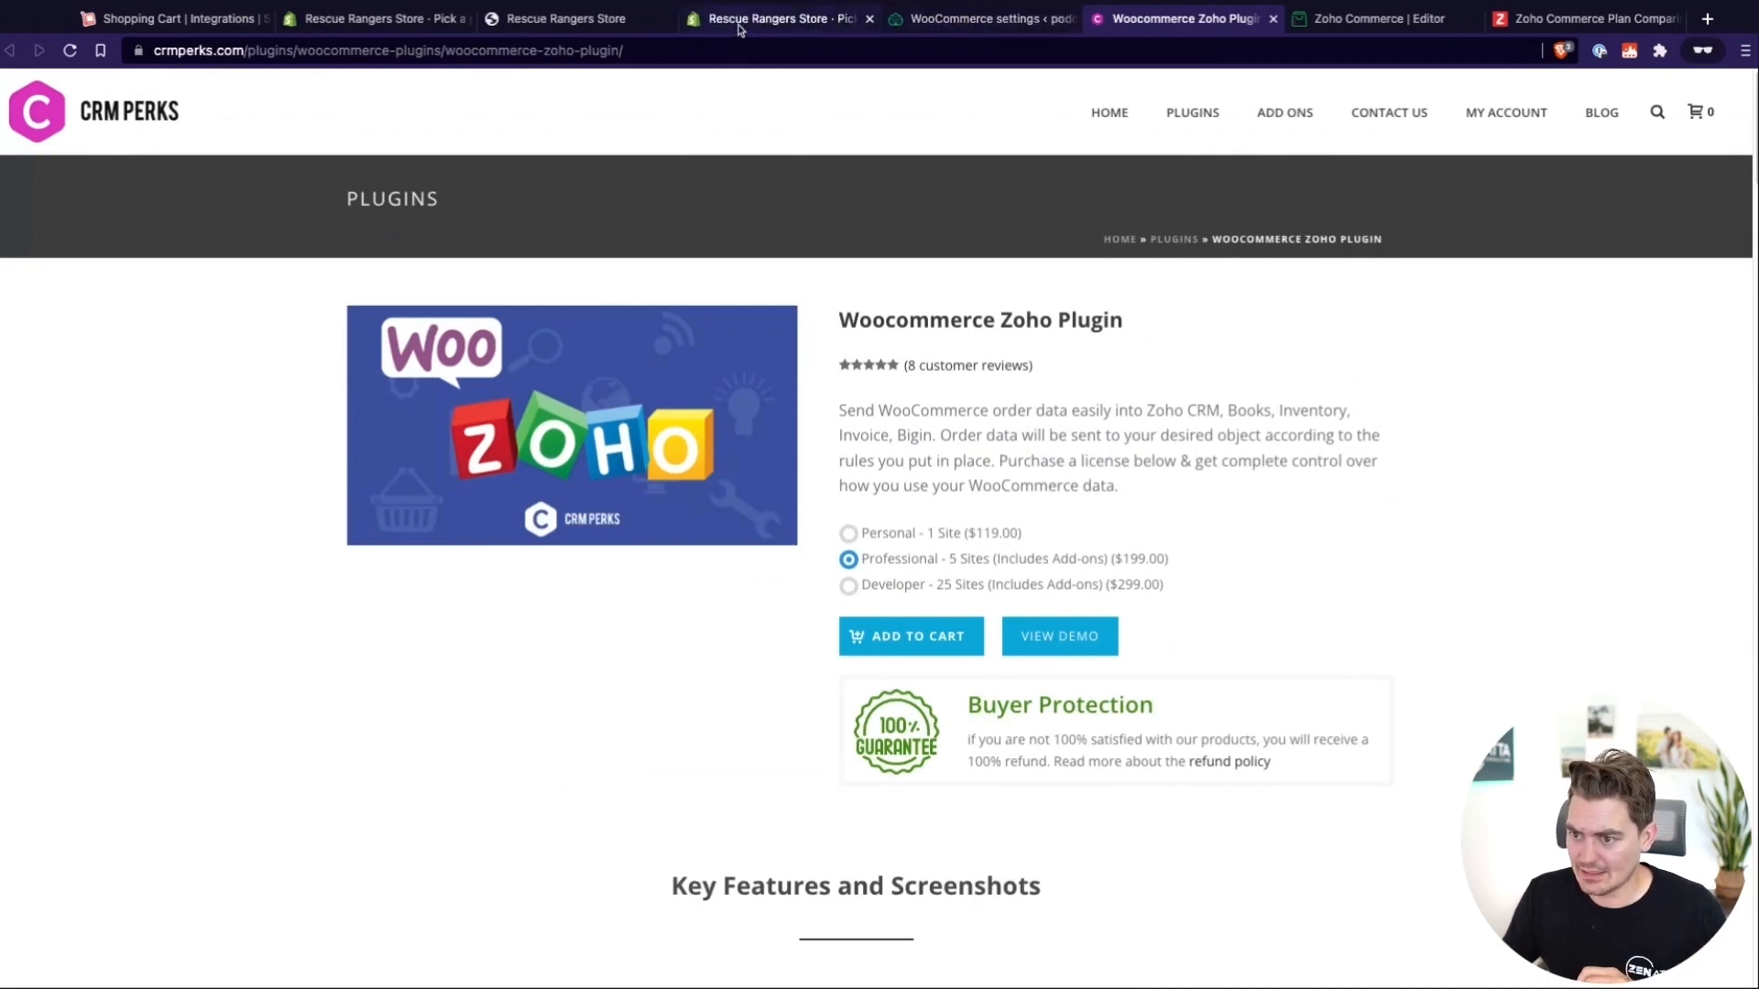
Return to WooCommerce, start a new untitled Zoho feed for Account #1, and inspect its Zoho object choices
left_click(962, 28)
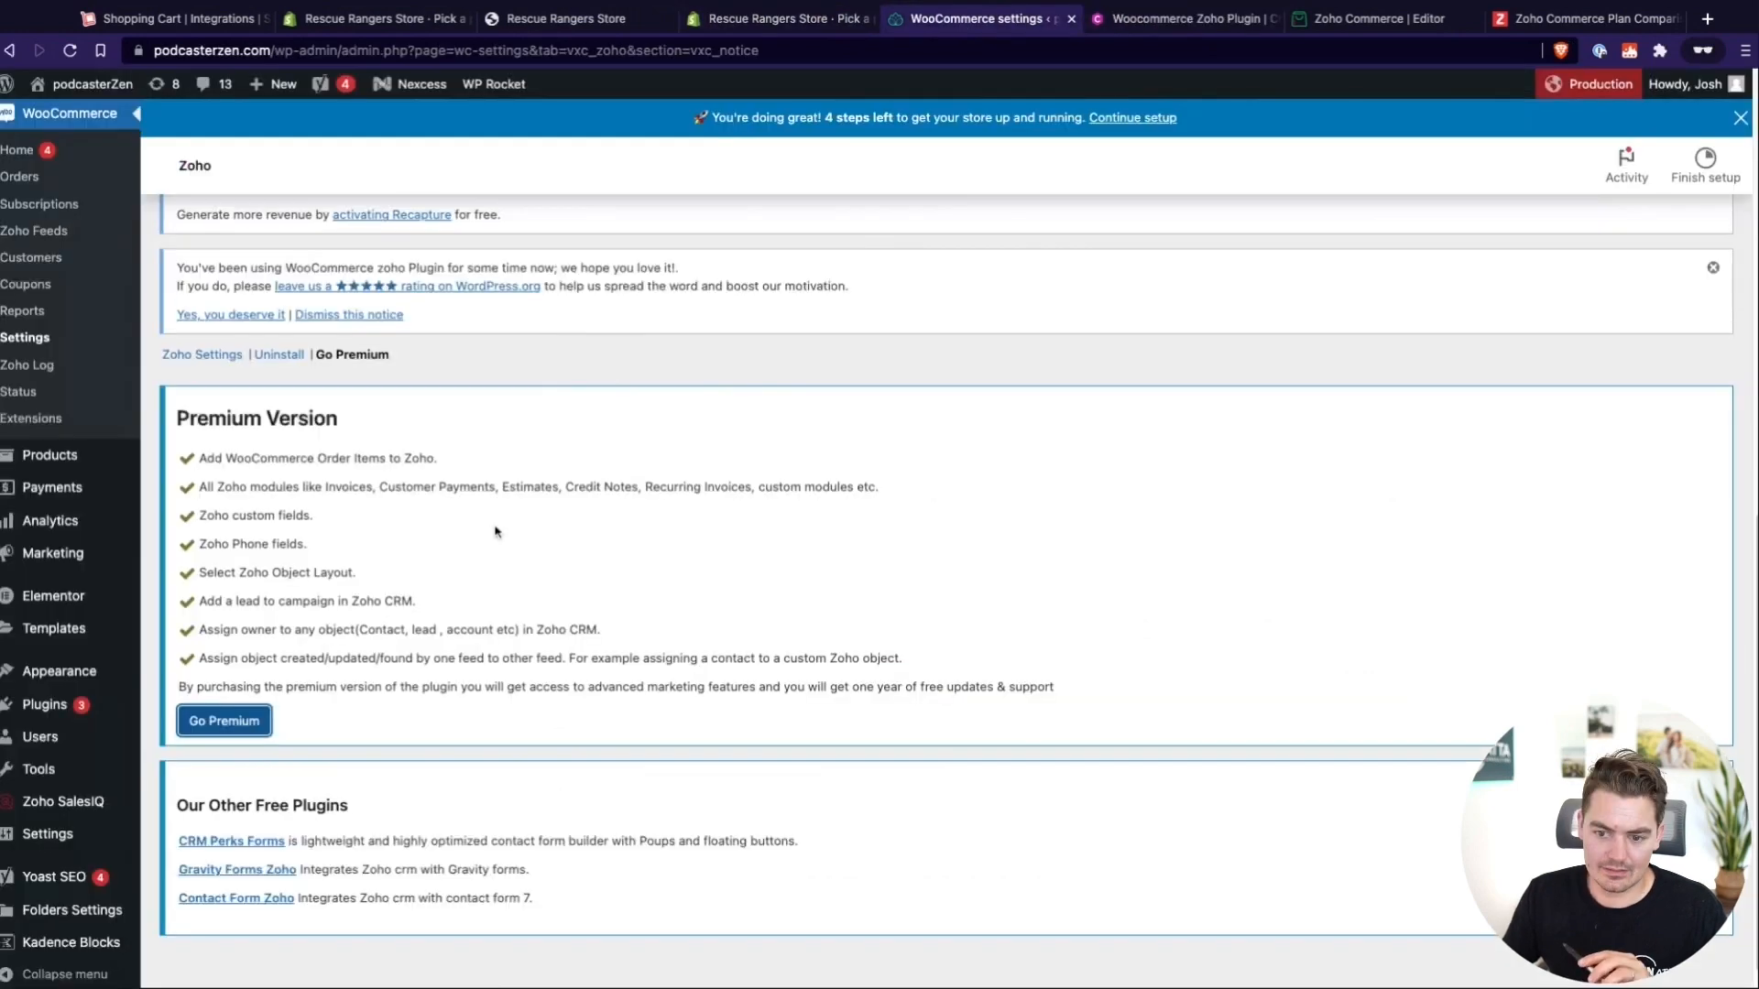
left_click(31, 236)
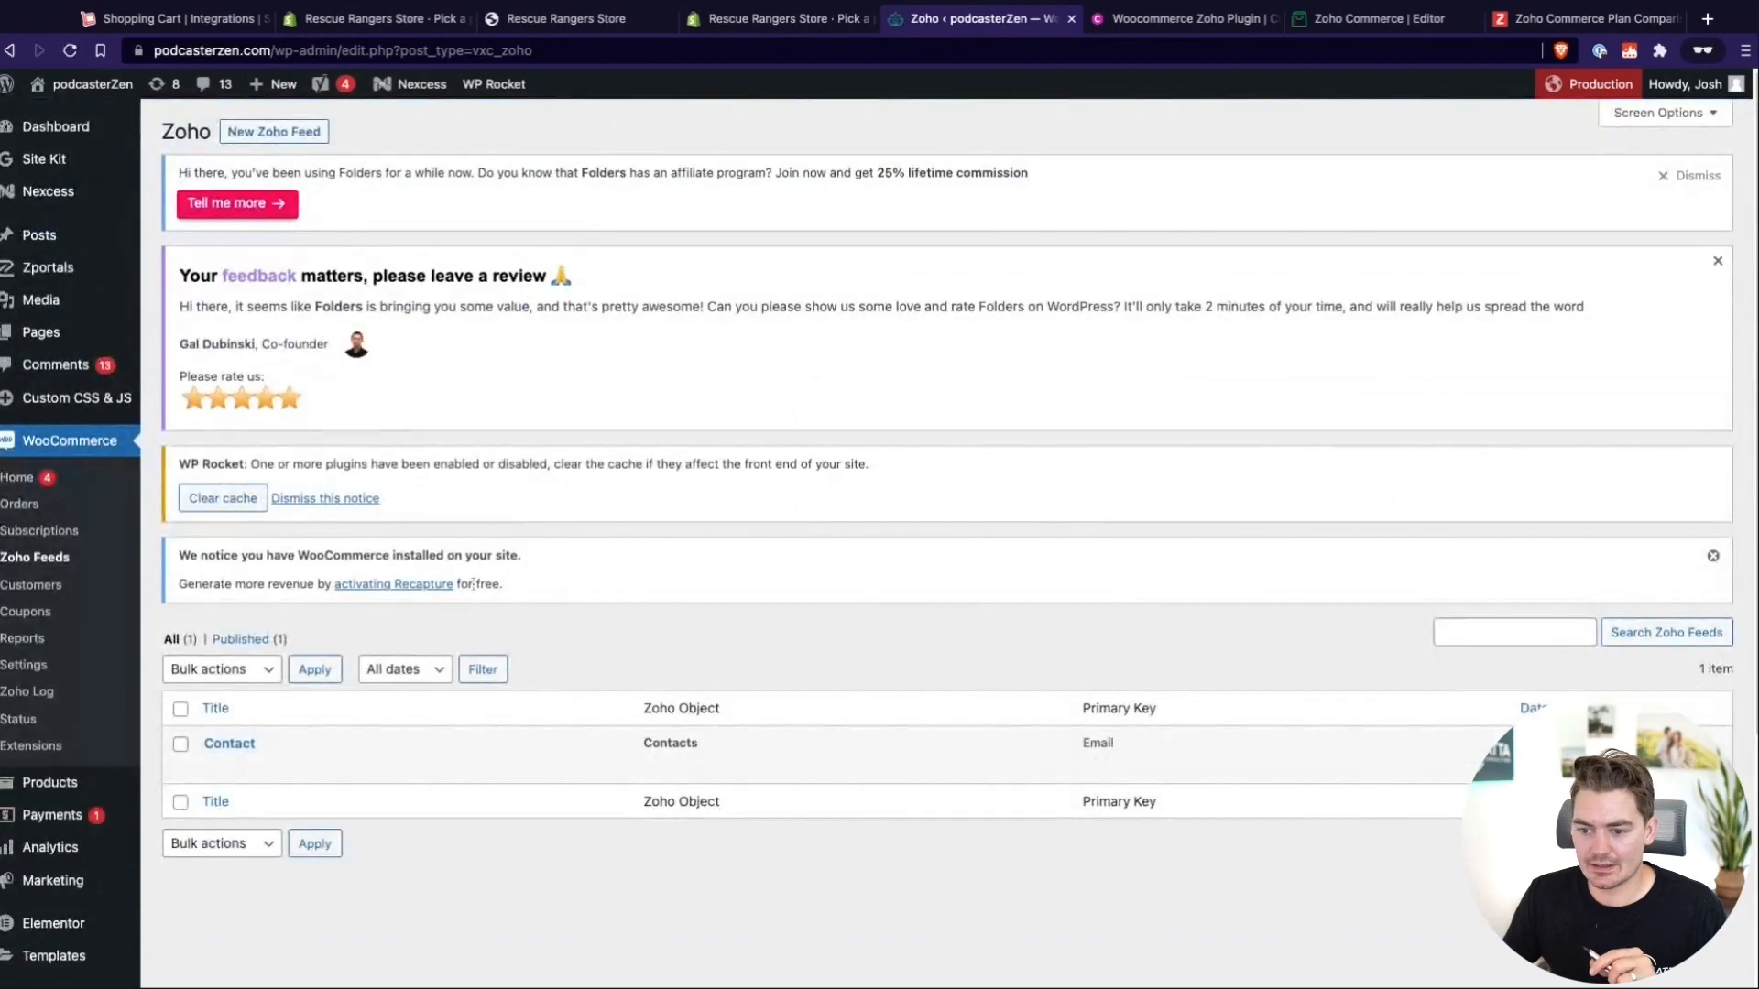
left_click(273, 132)
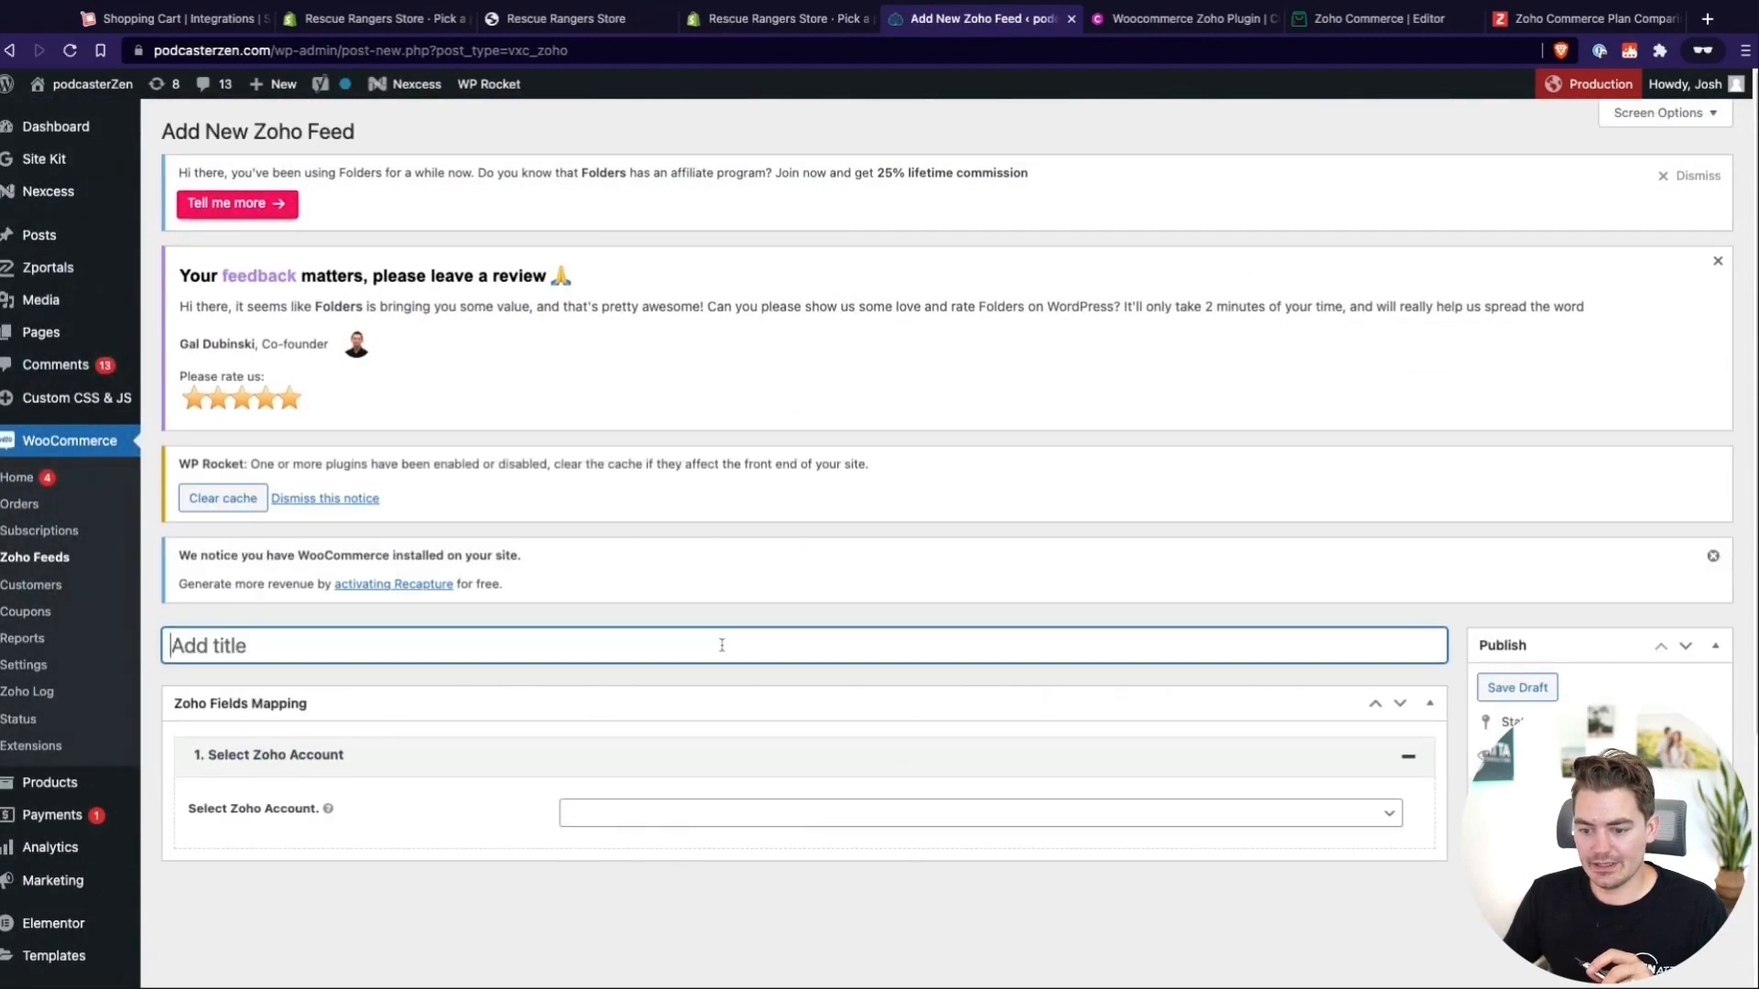
left_click(656, 813)
left_click(678, 832)
scroll(697, 820, "down", 3)
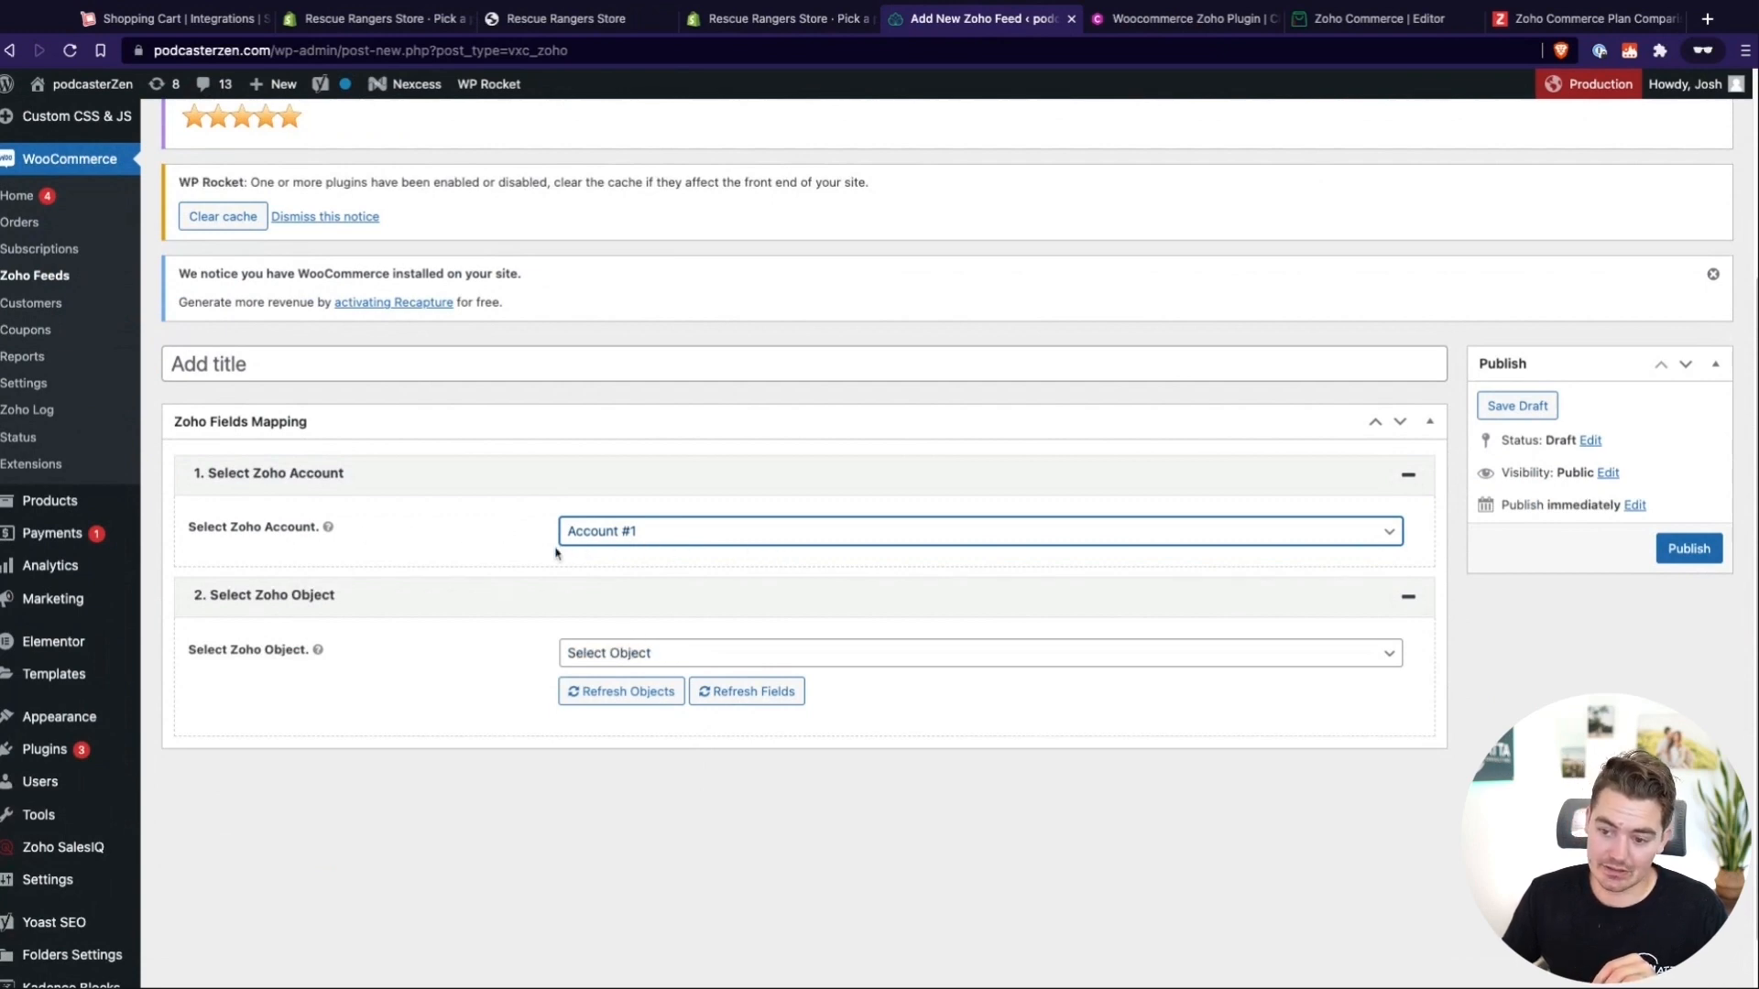
left_click(652, 658)
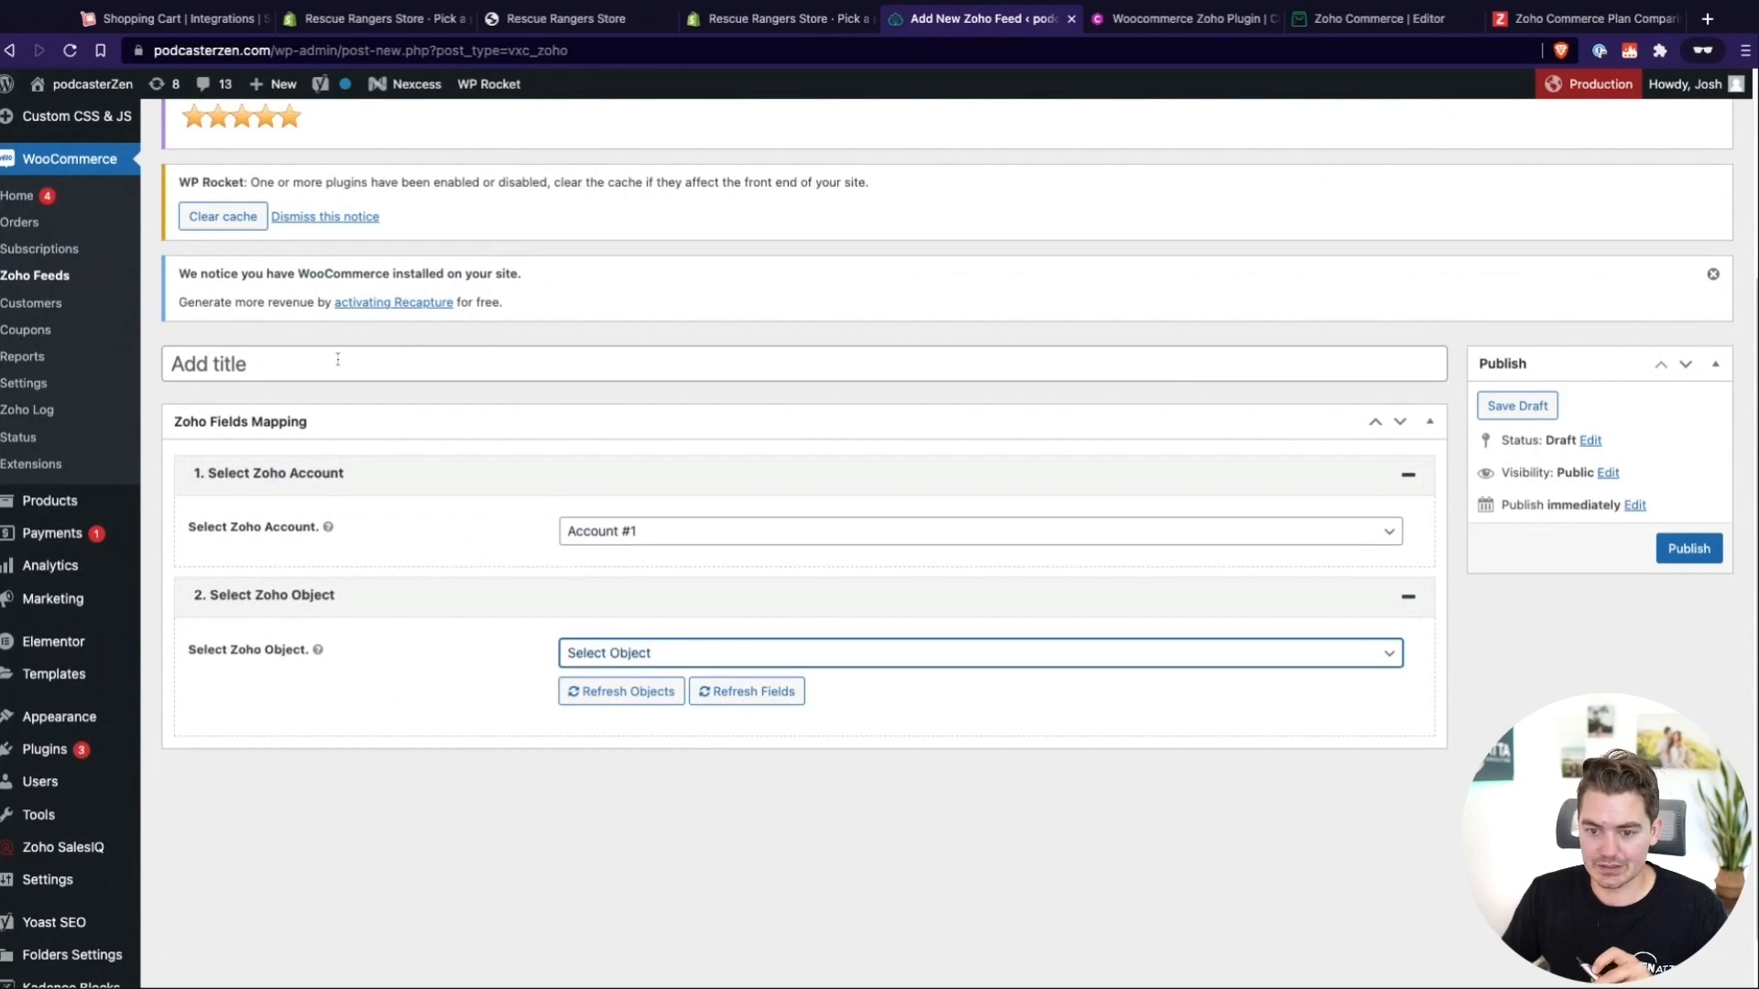
Look through the general WooCommerce settings and open the store's Orders list
scroll(267, 478, "up", 3)
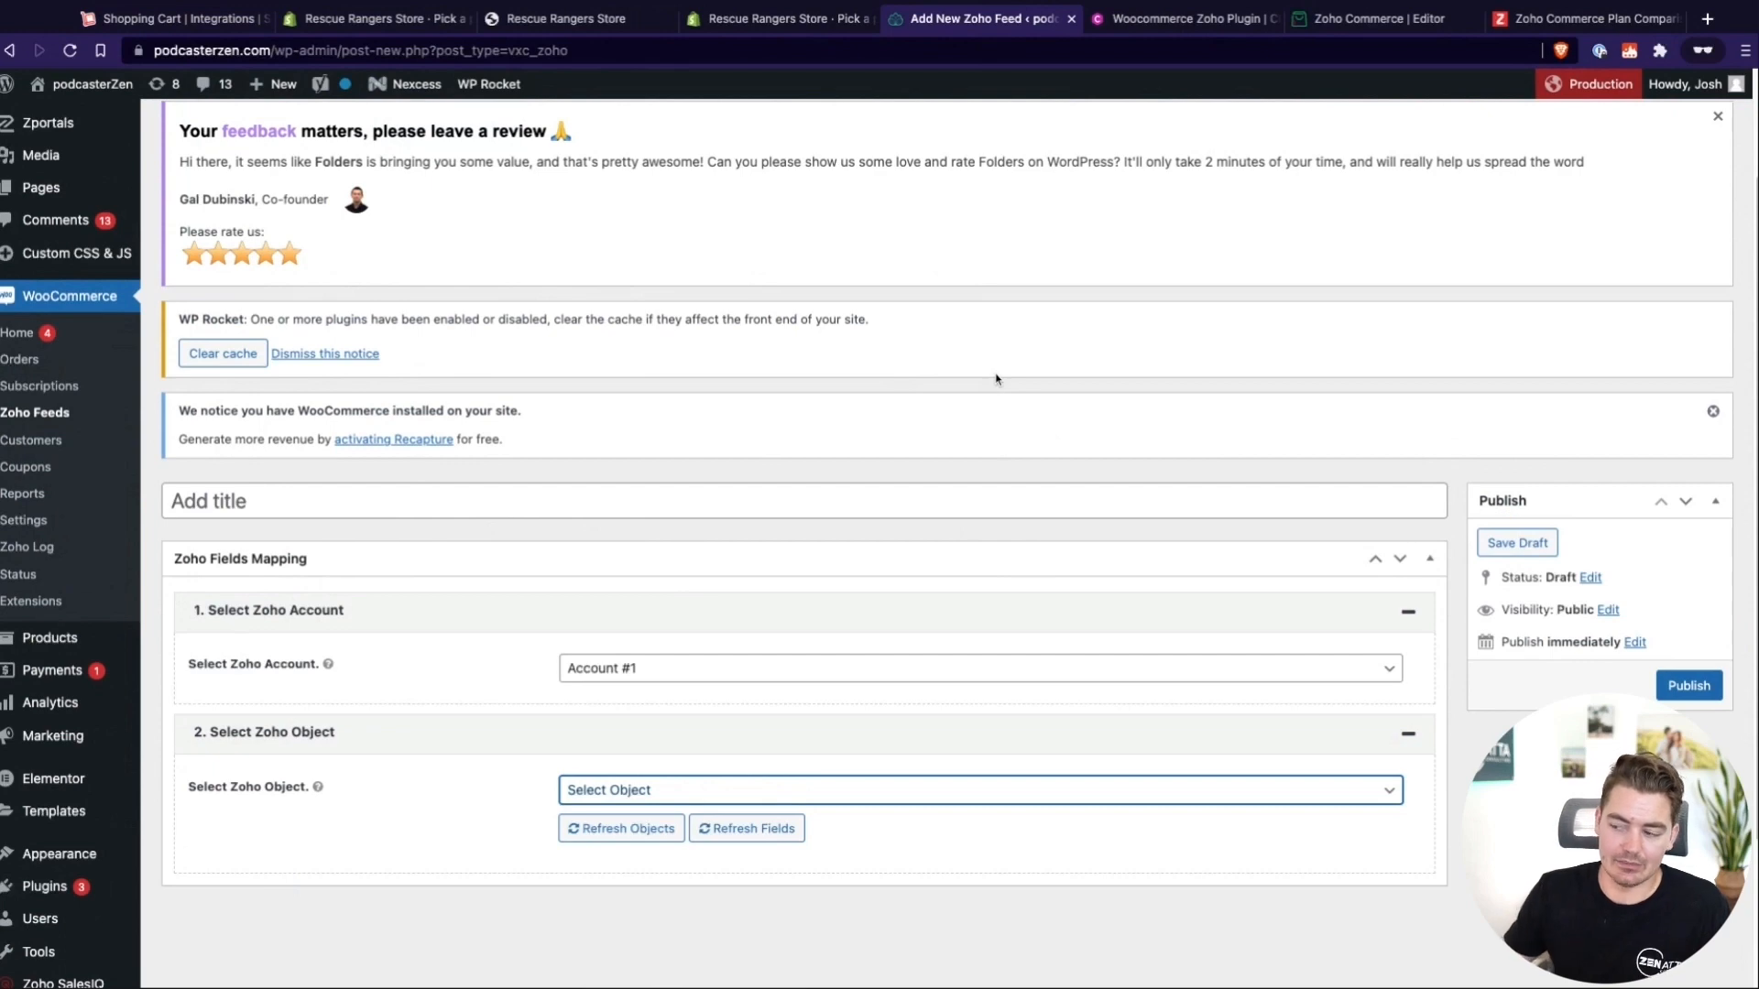
left_click(26, 523)
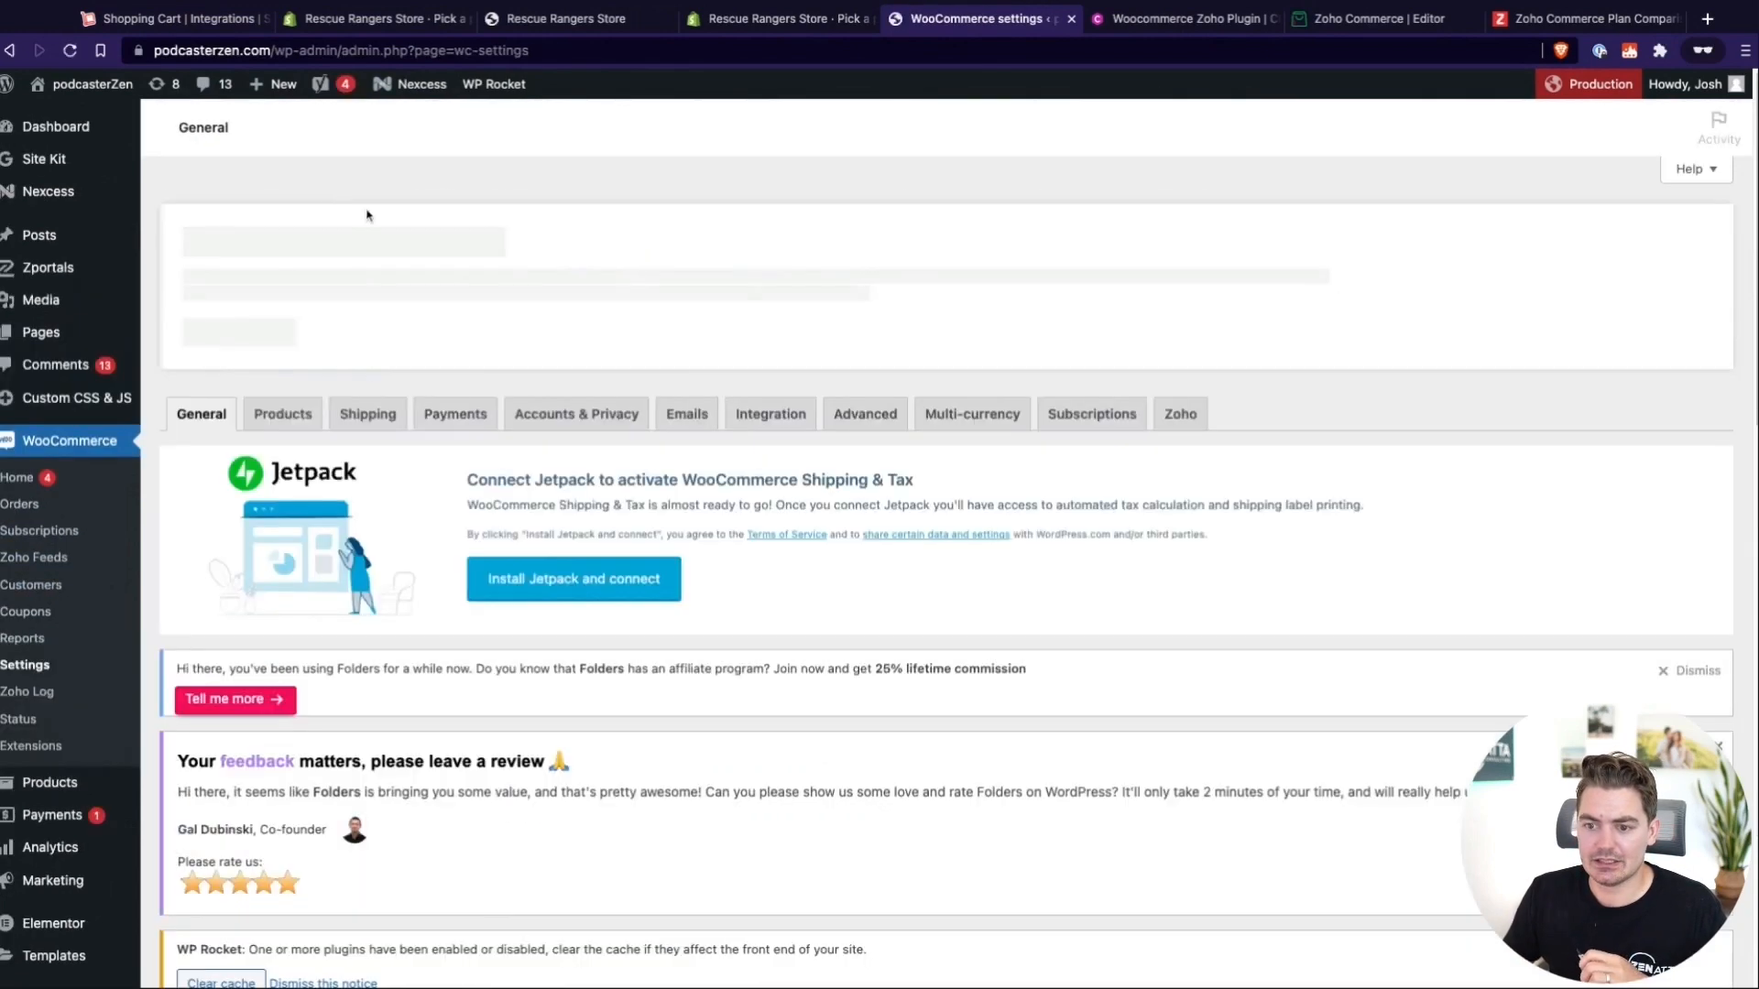
left_click(366, 417)
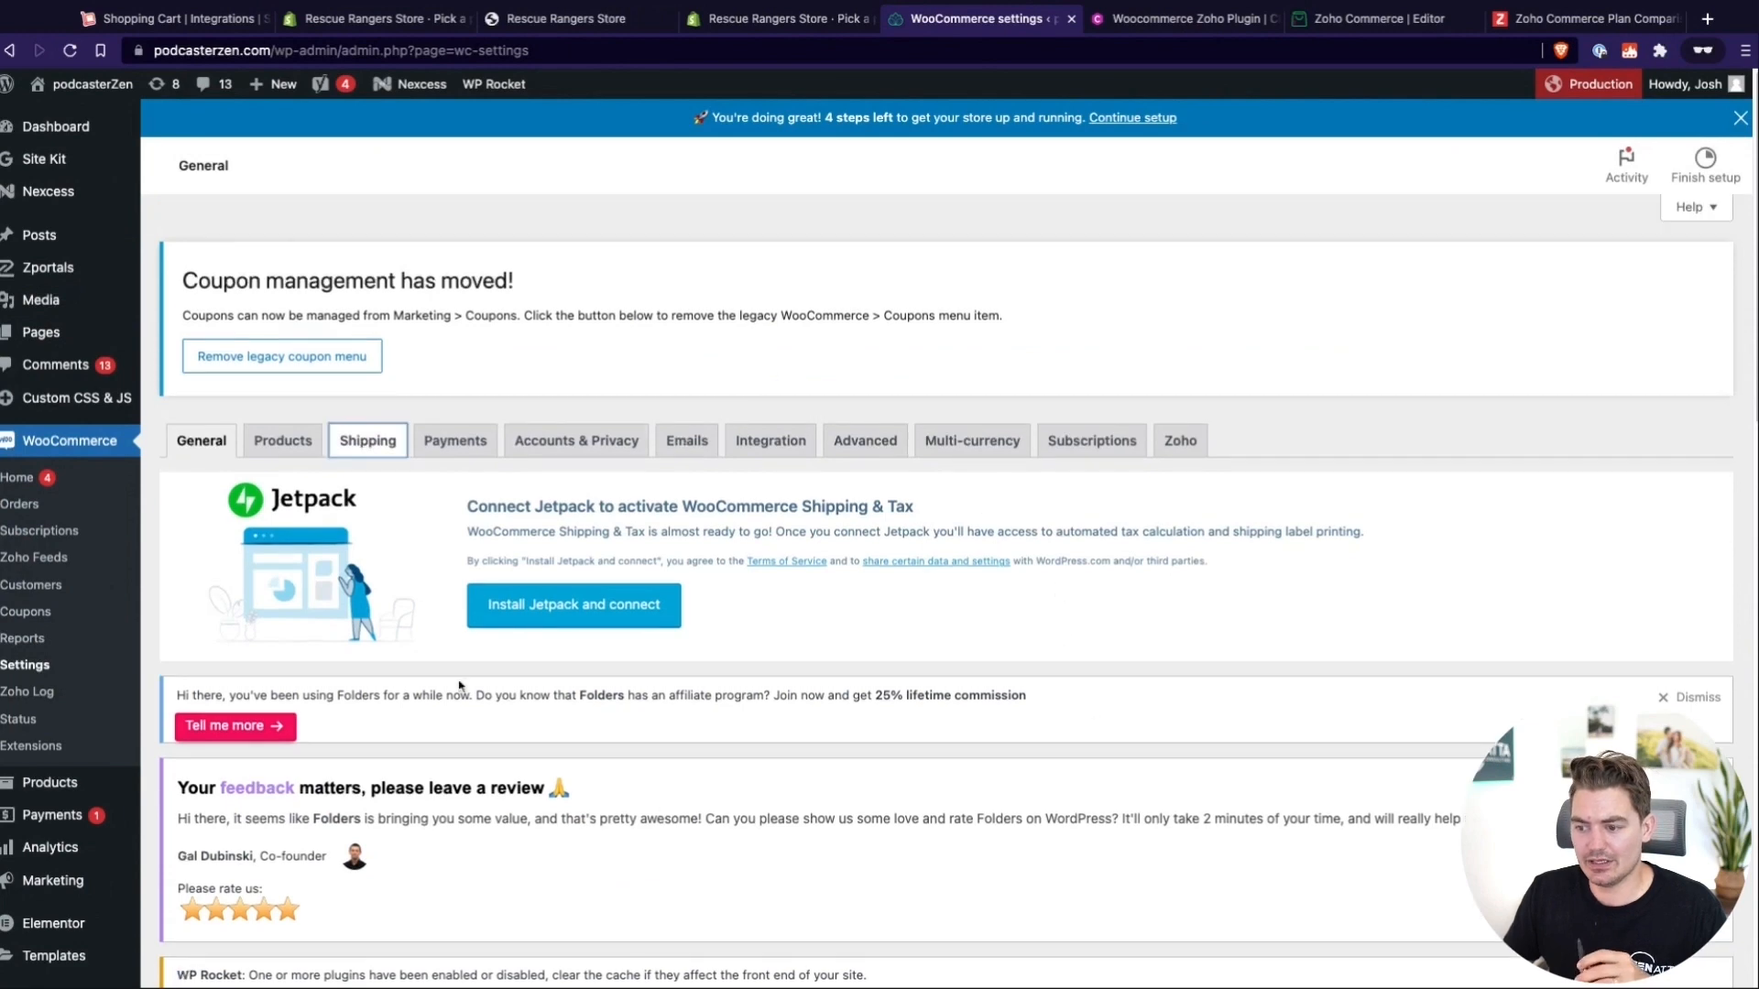
scroll(1054, 683, "down", 3)
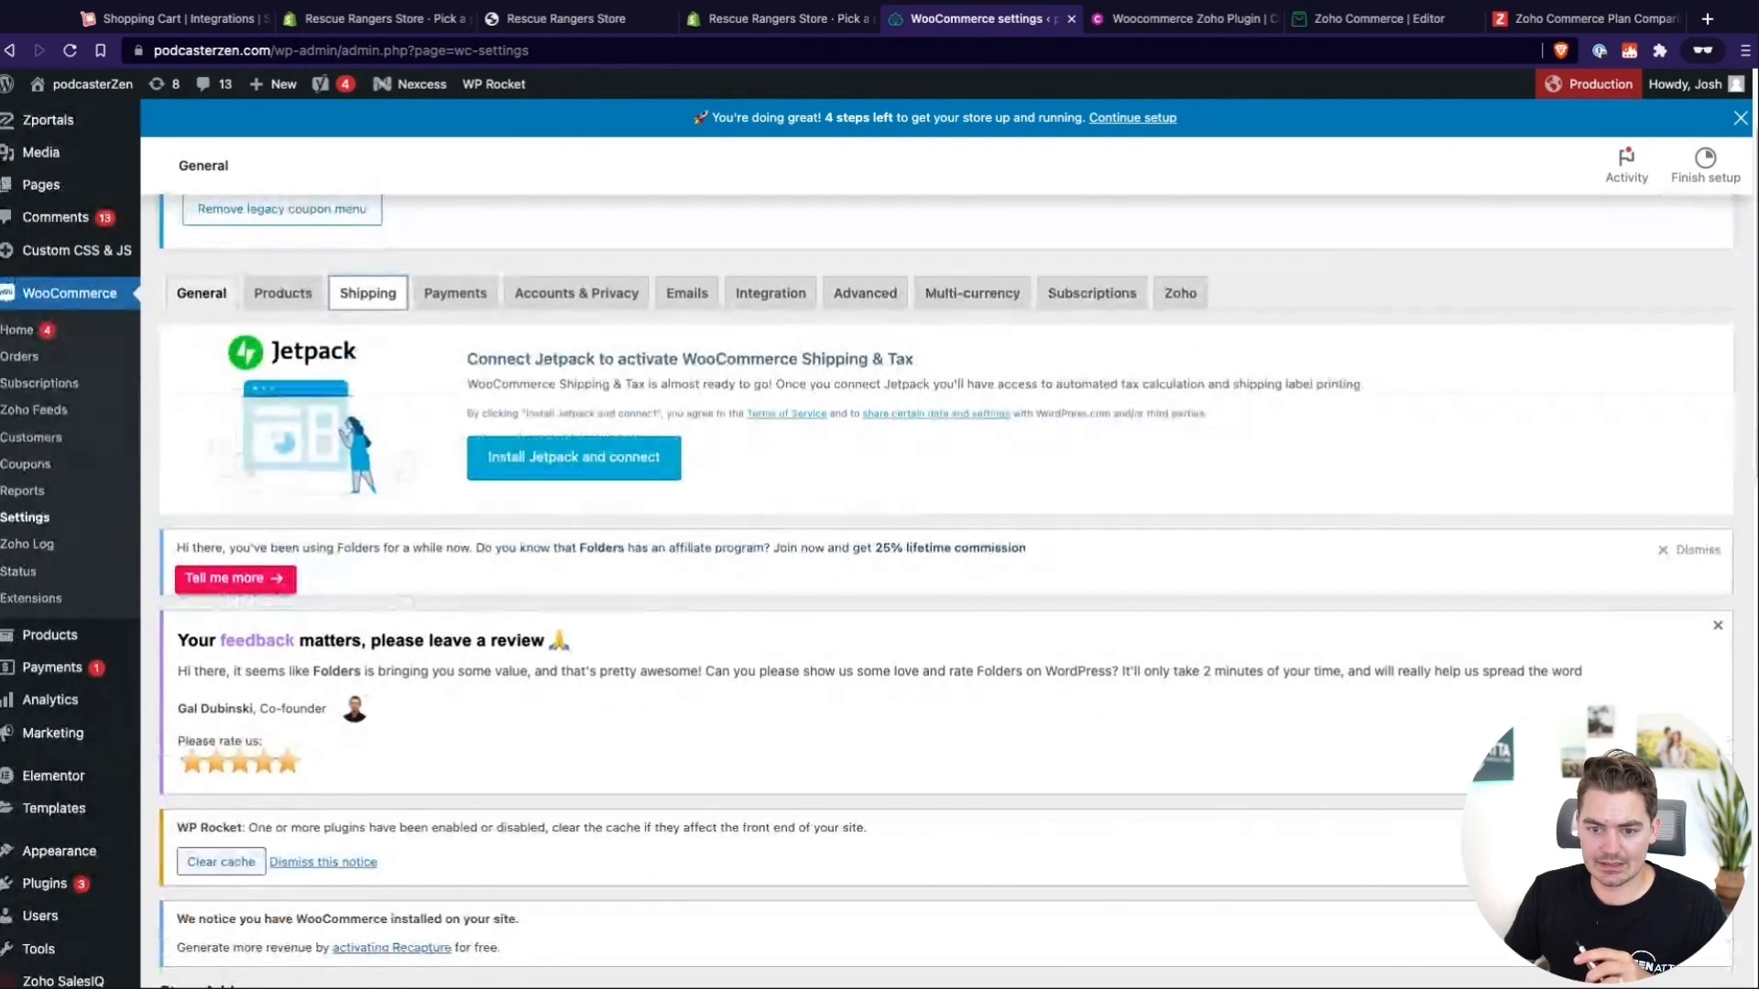
scroll(85, 699, "down", 3)
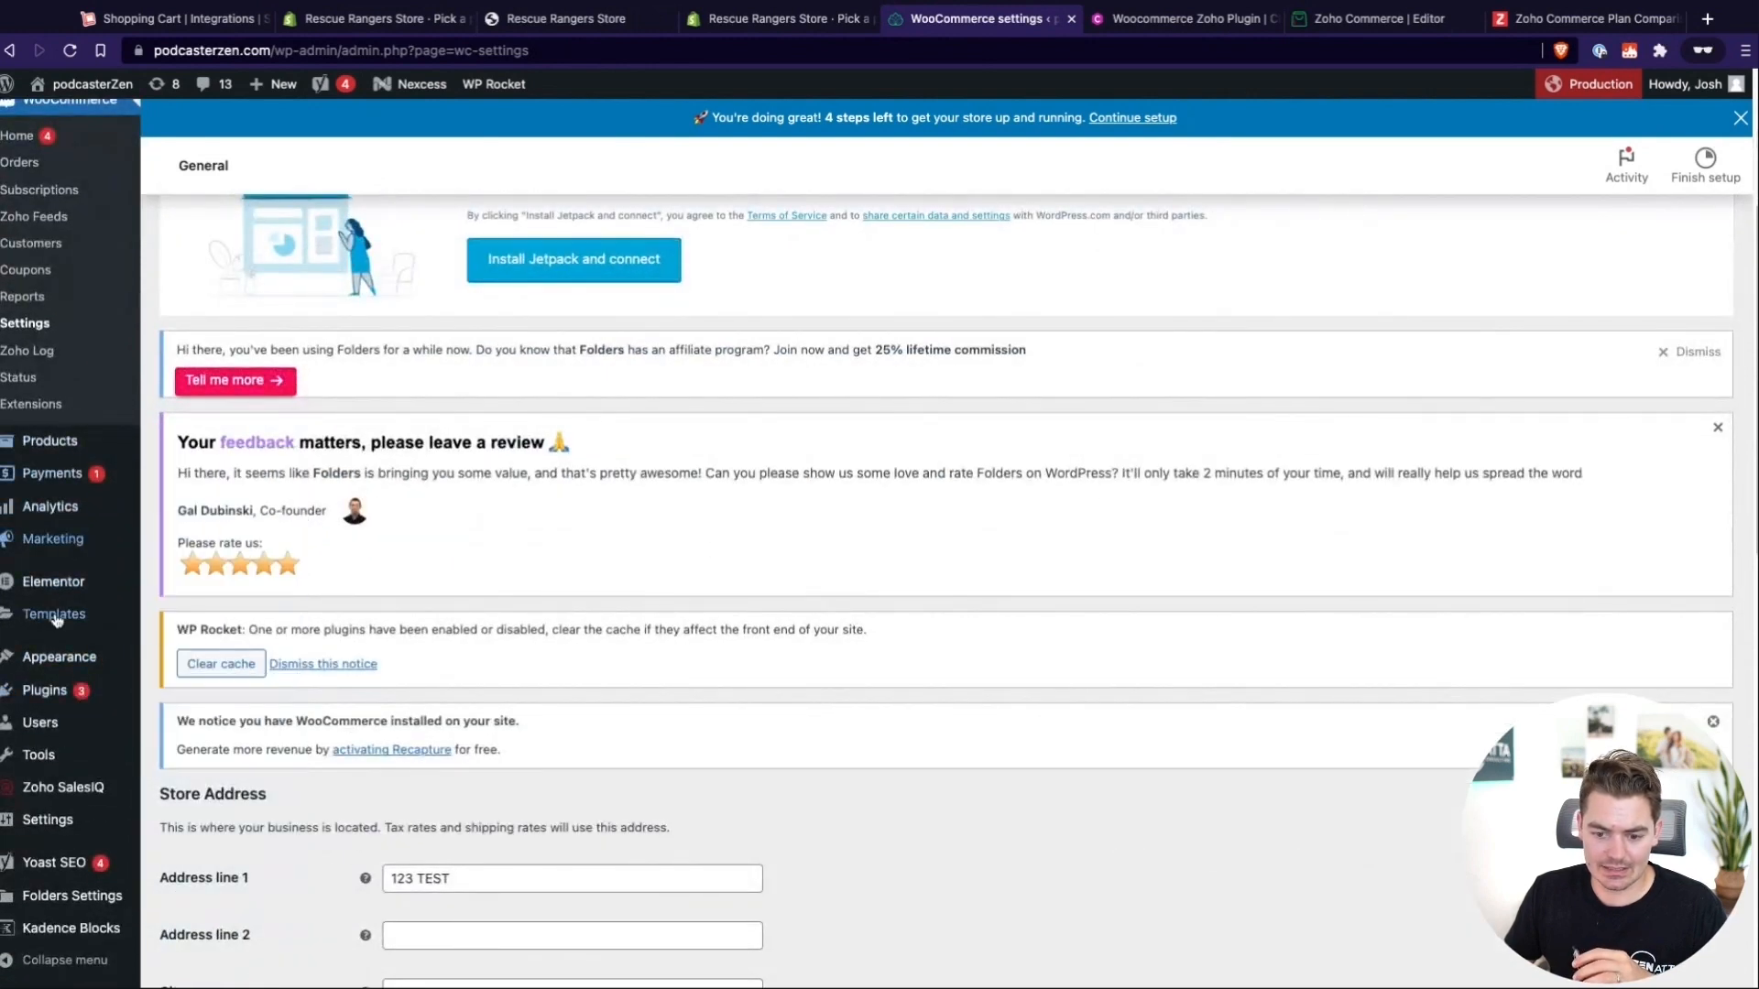
scroll(53, 549, "up", 2)
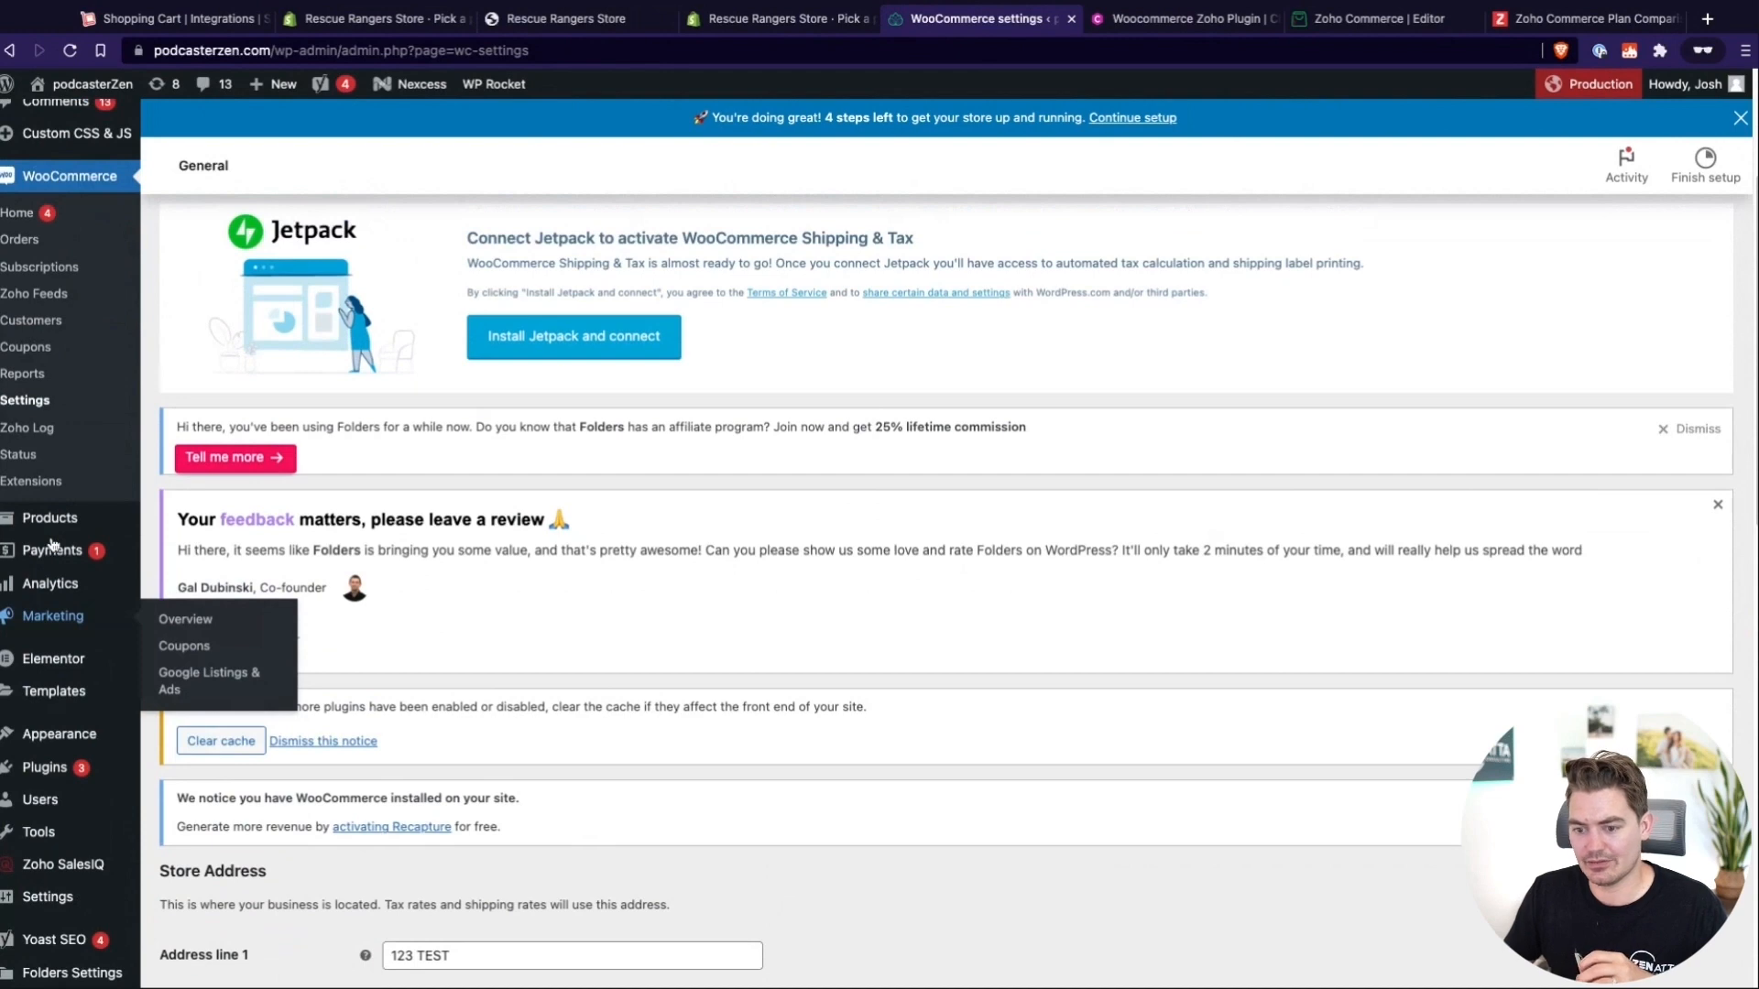
scroll(52, 544, "up", 1)
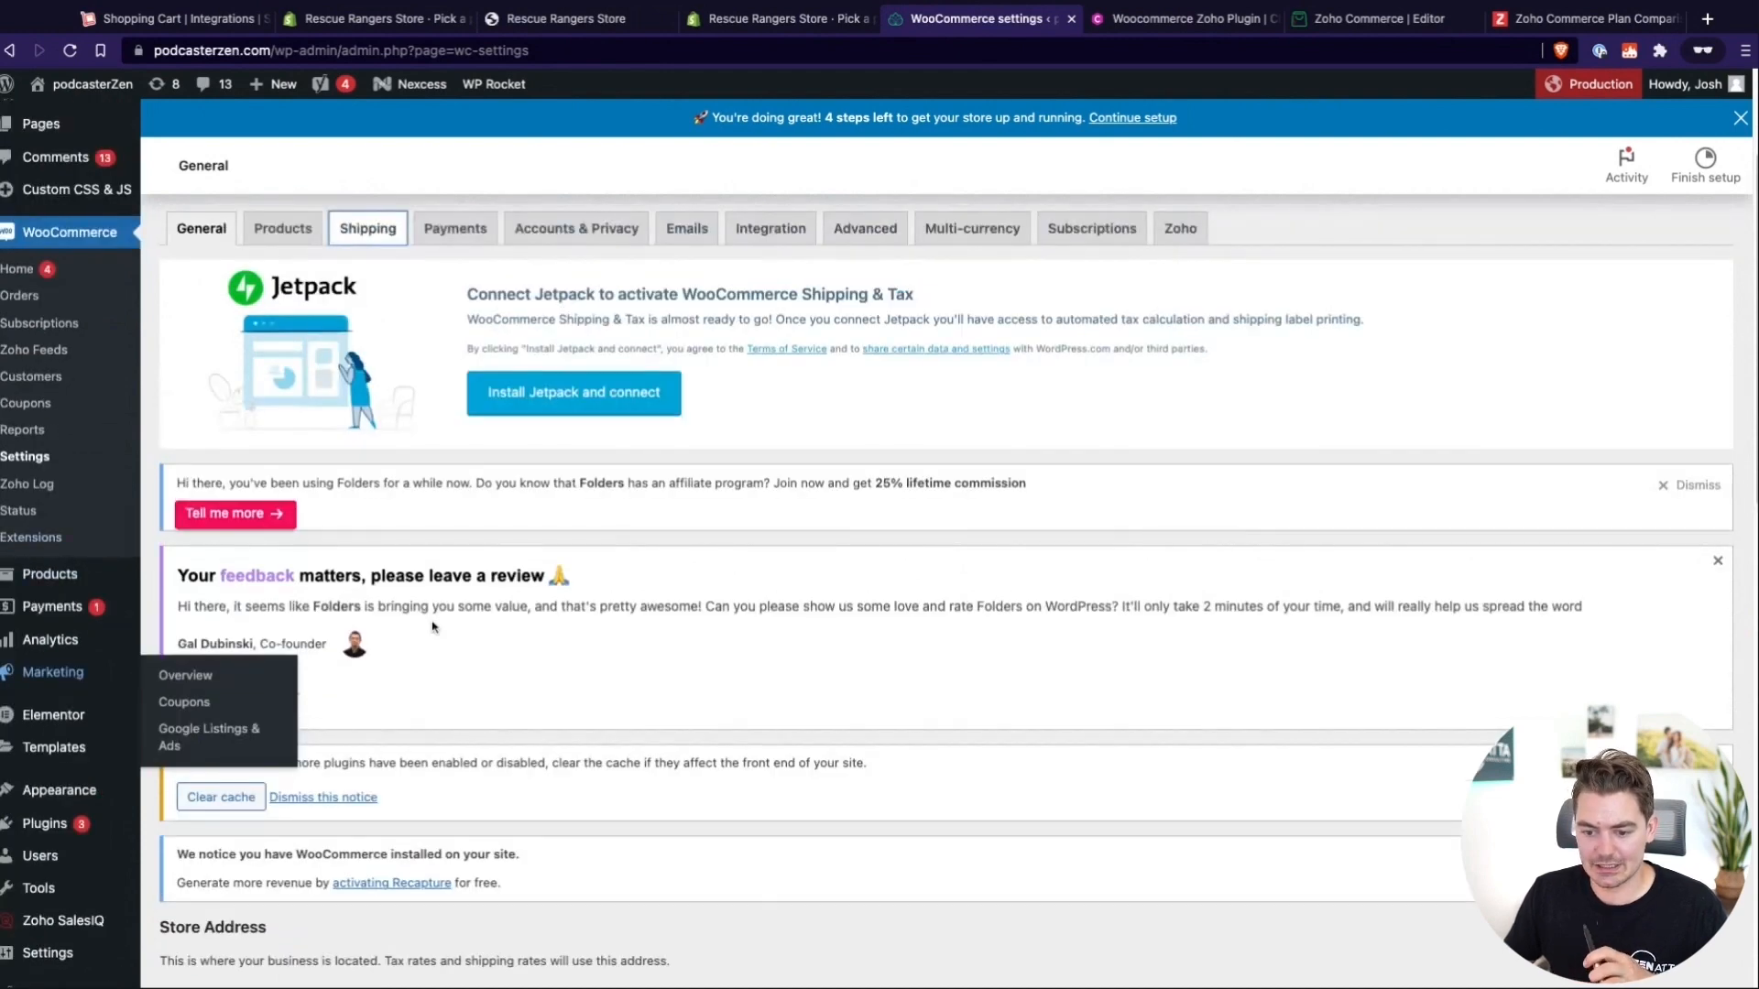
scroll(434, 626, "up", 1)
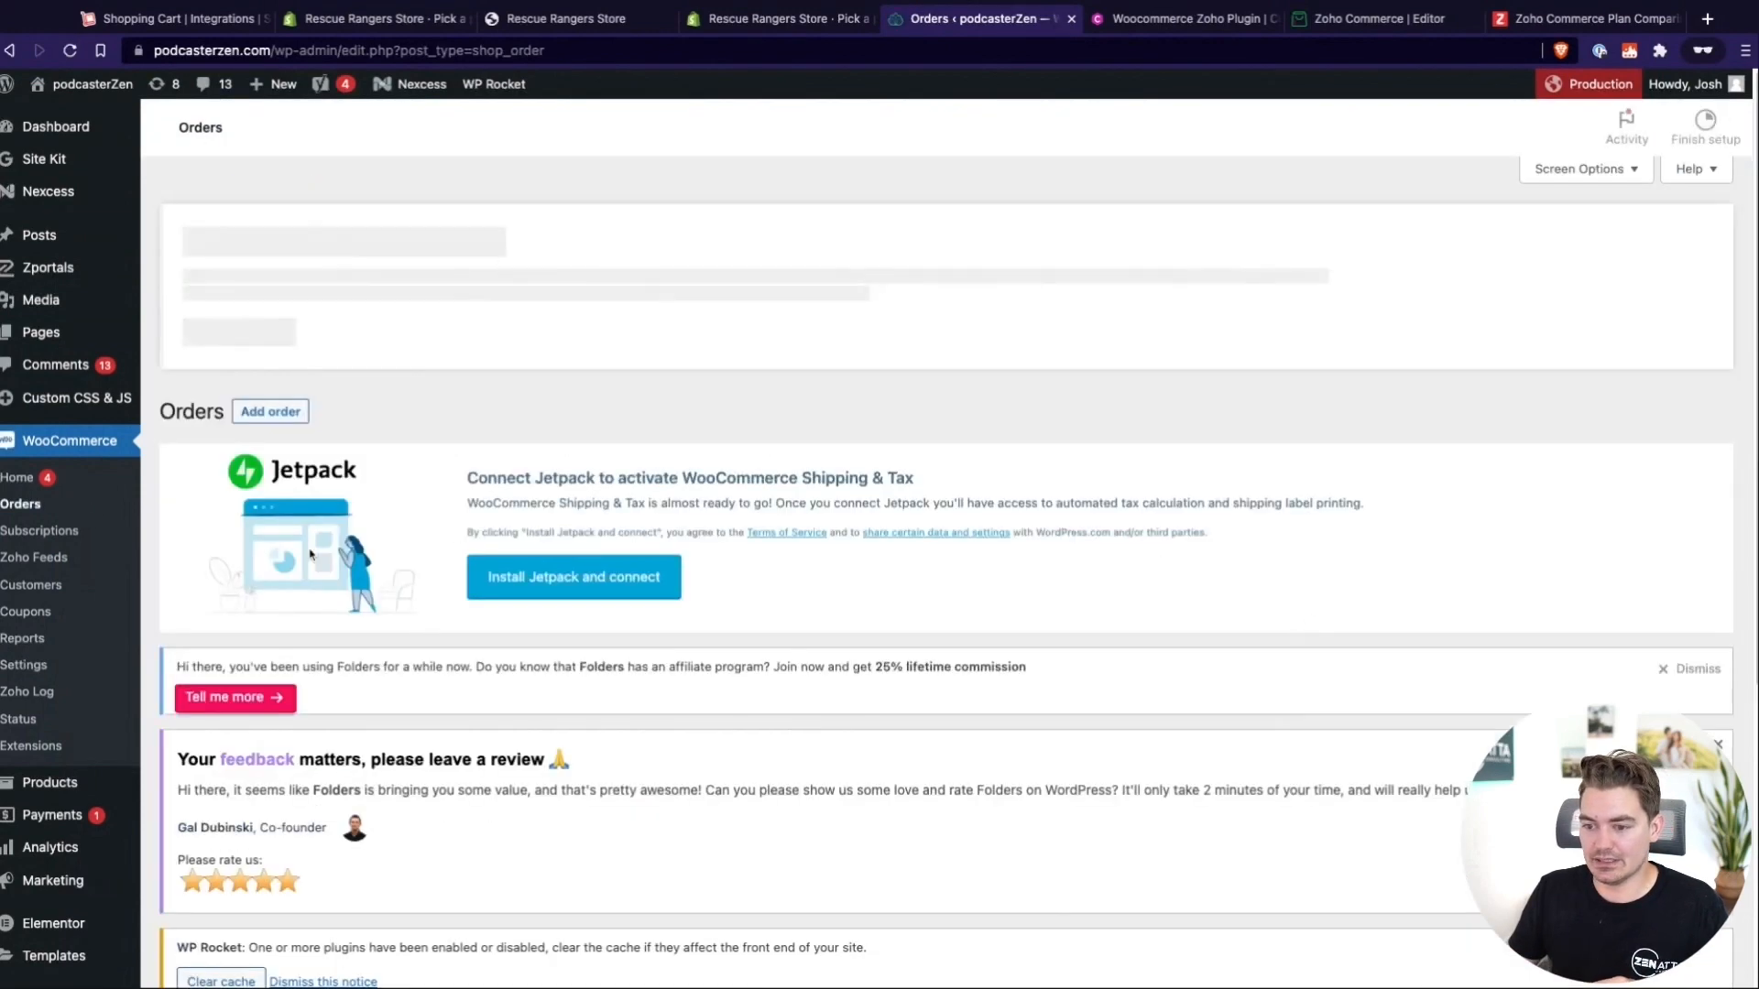
Open the Payments section of the WooCommerce settings and review the accepted payment types and available payment methods
scroll(860, 718, "down", 3)
scroll(859, 717, "down", 2)
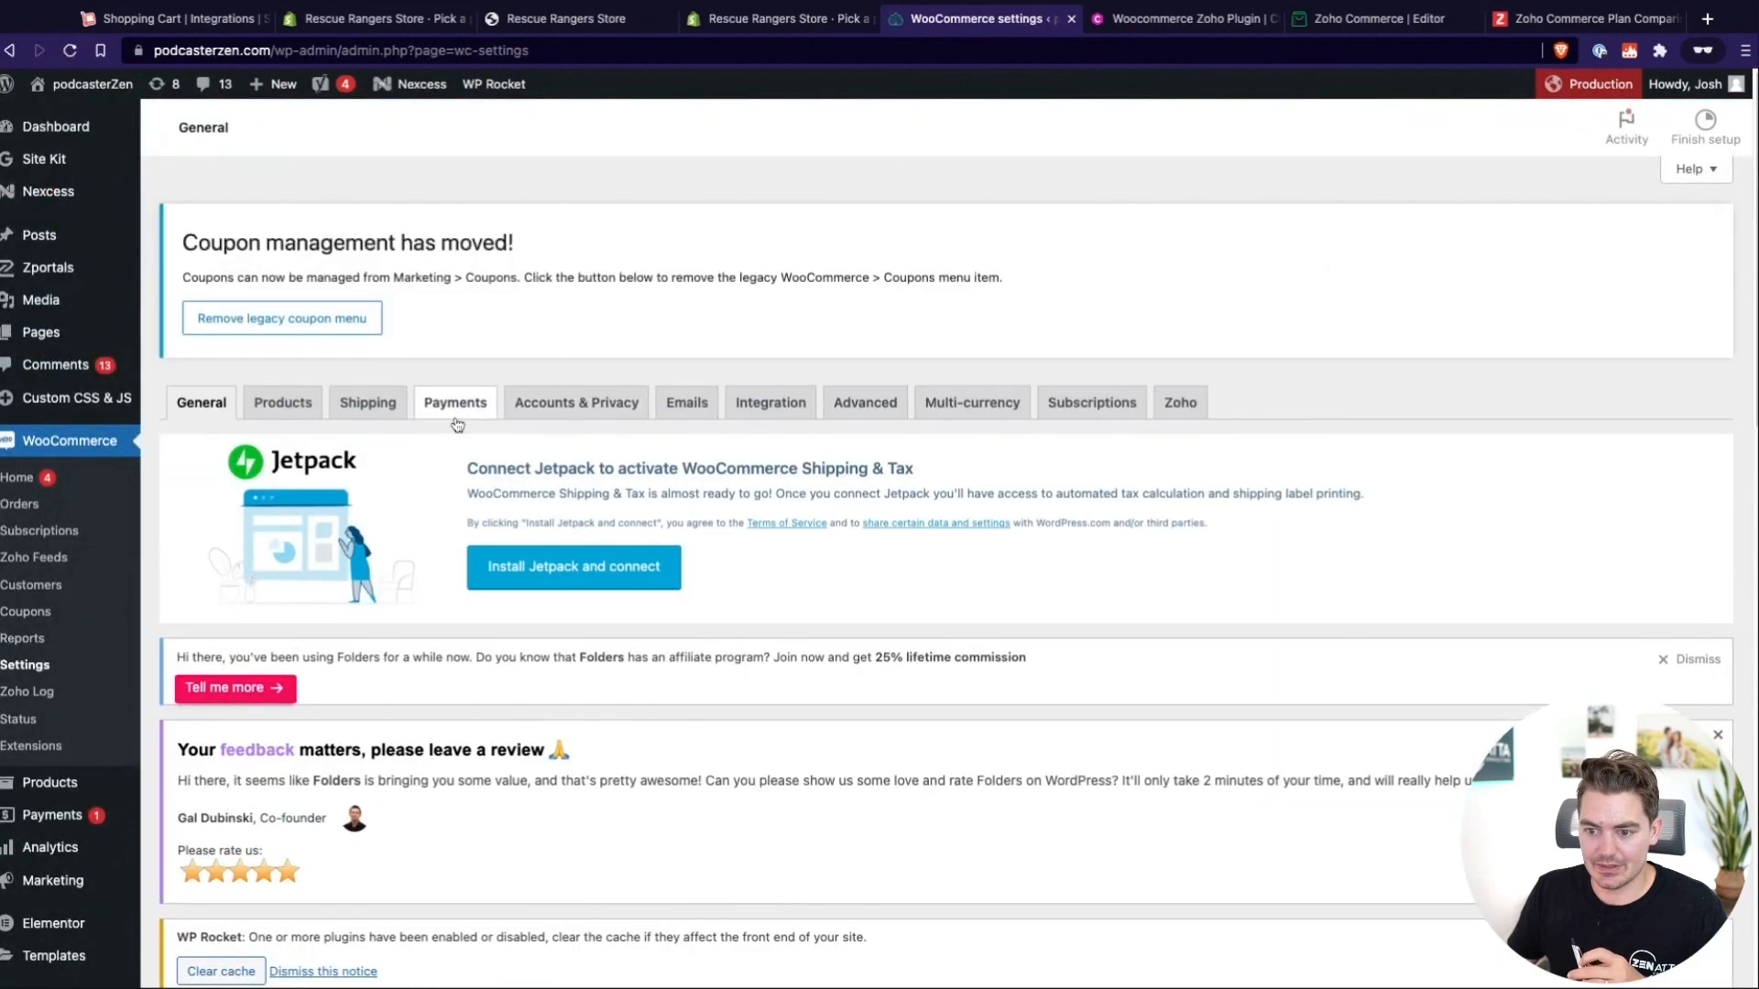
left_click(455, 414)
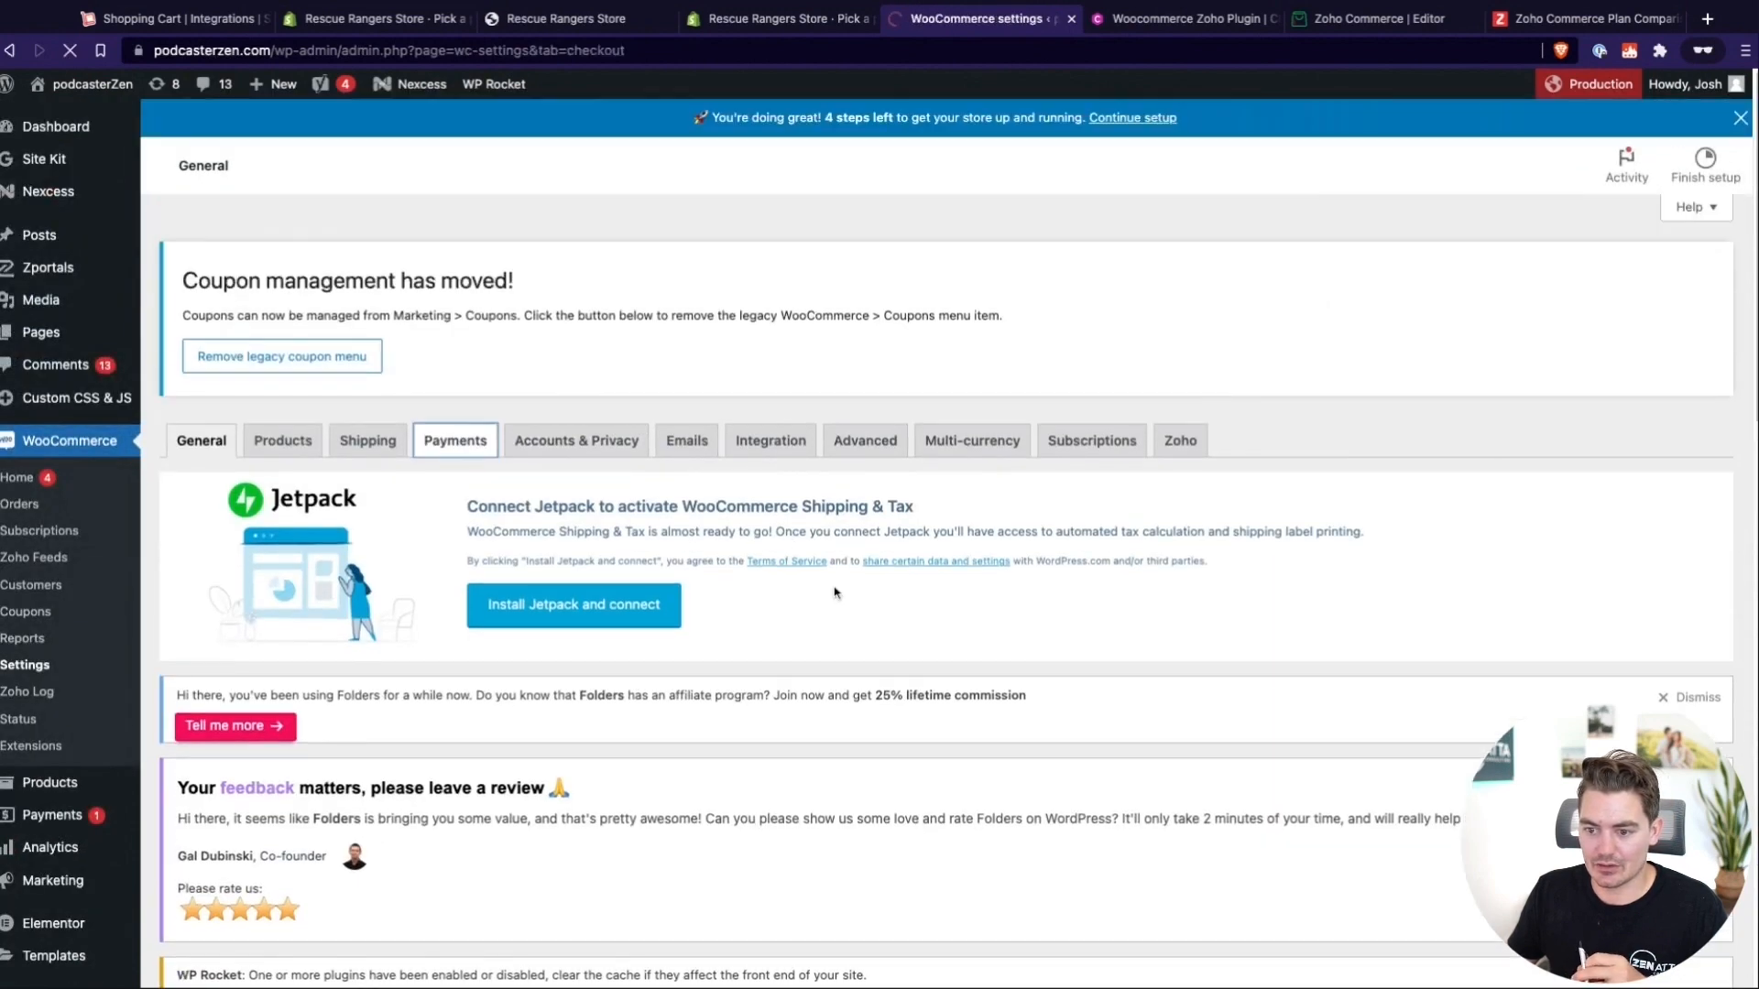
scroll(848, 607, "down", 5)
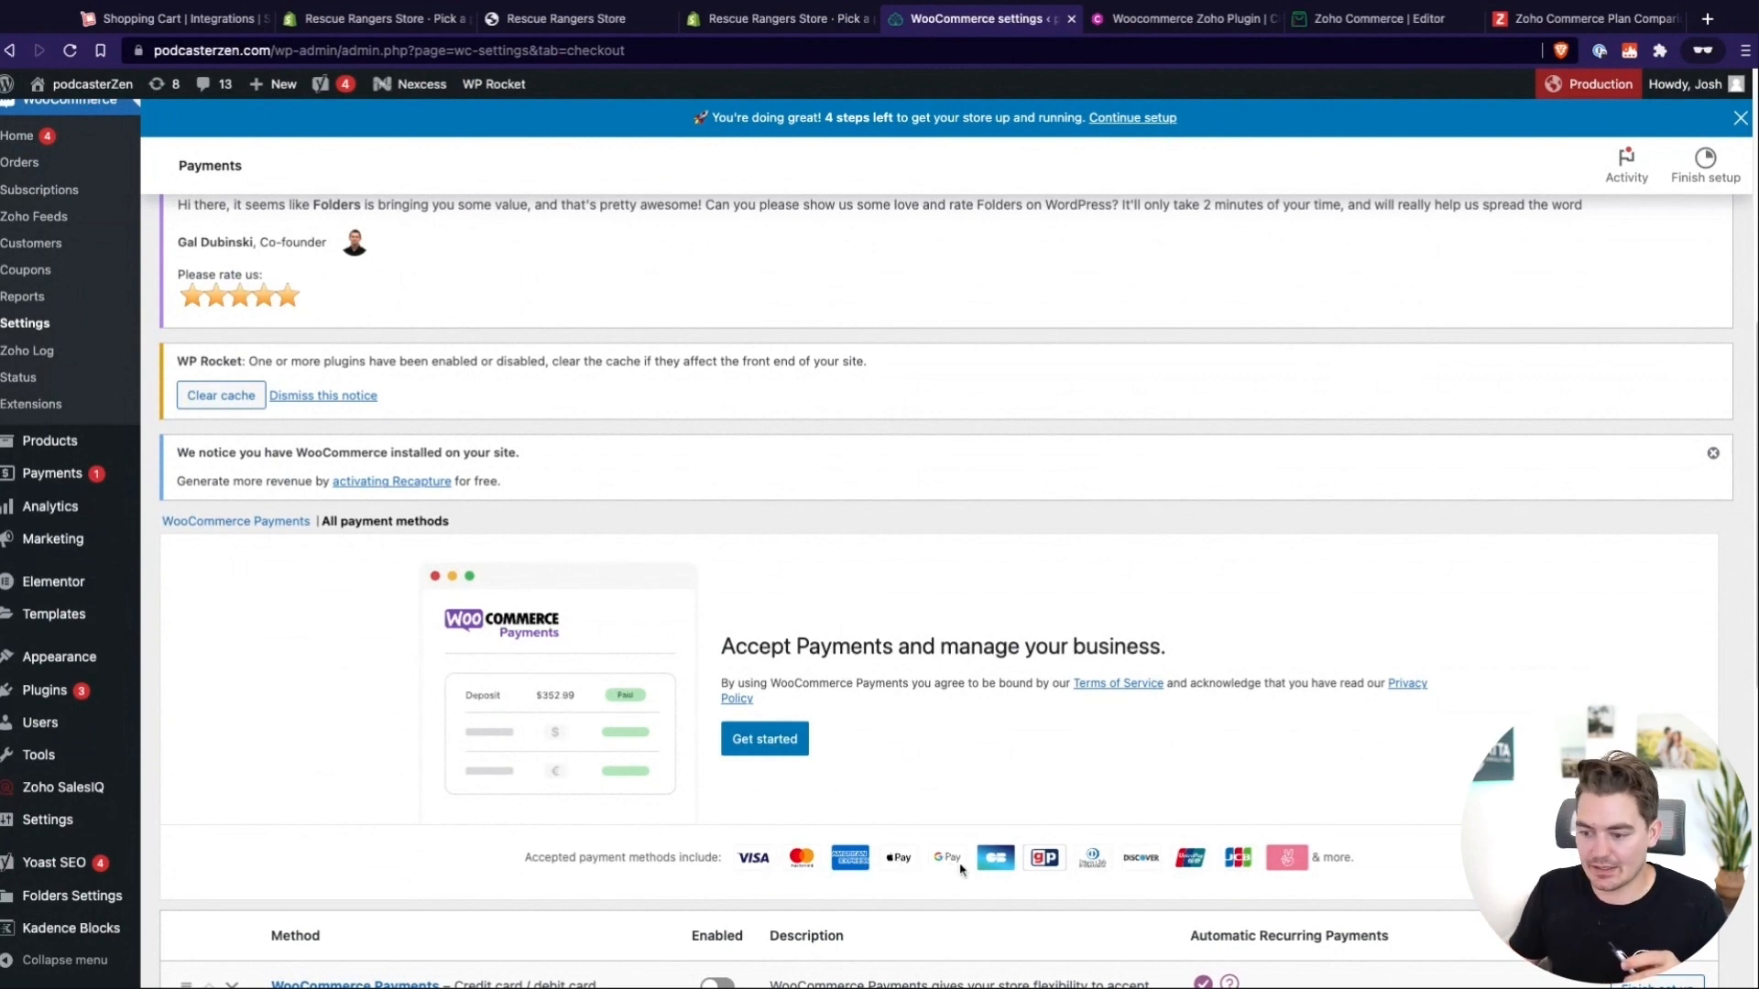
scroll(934, 490, "down", 4)
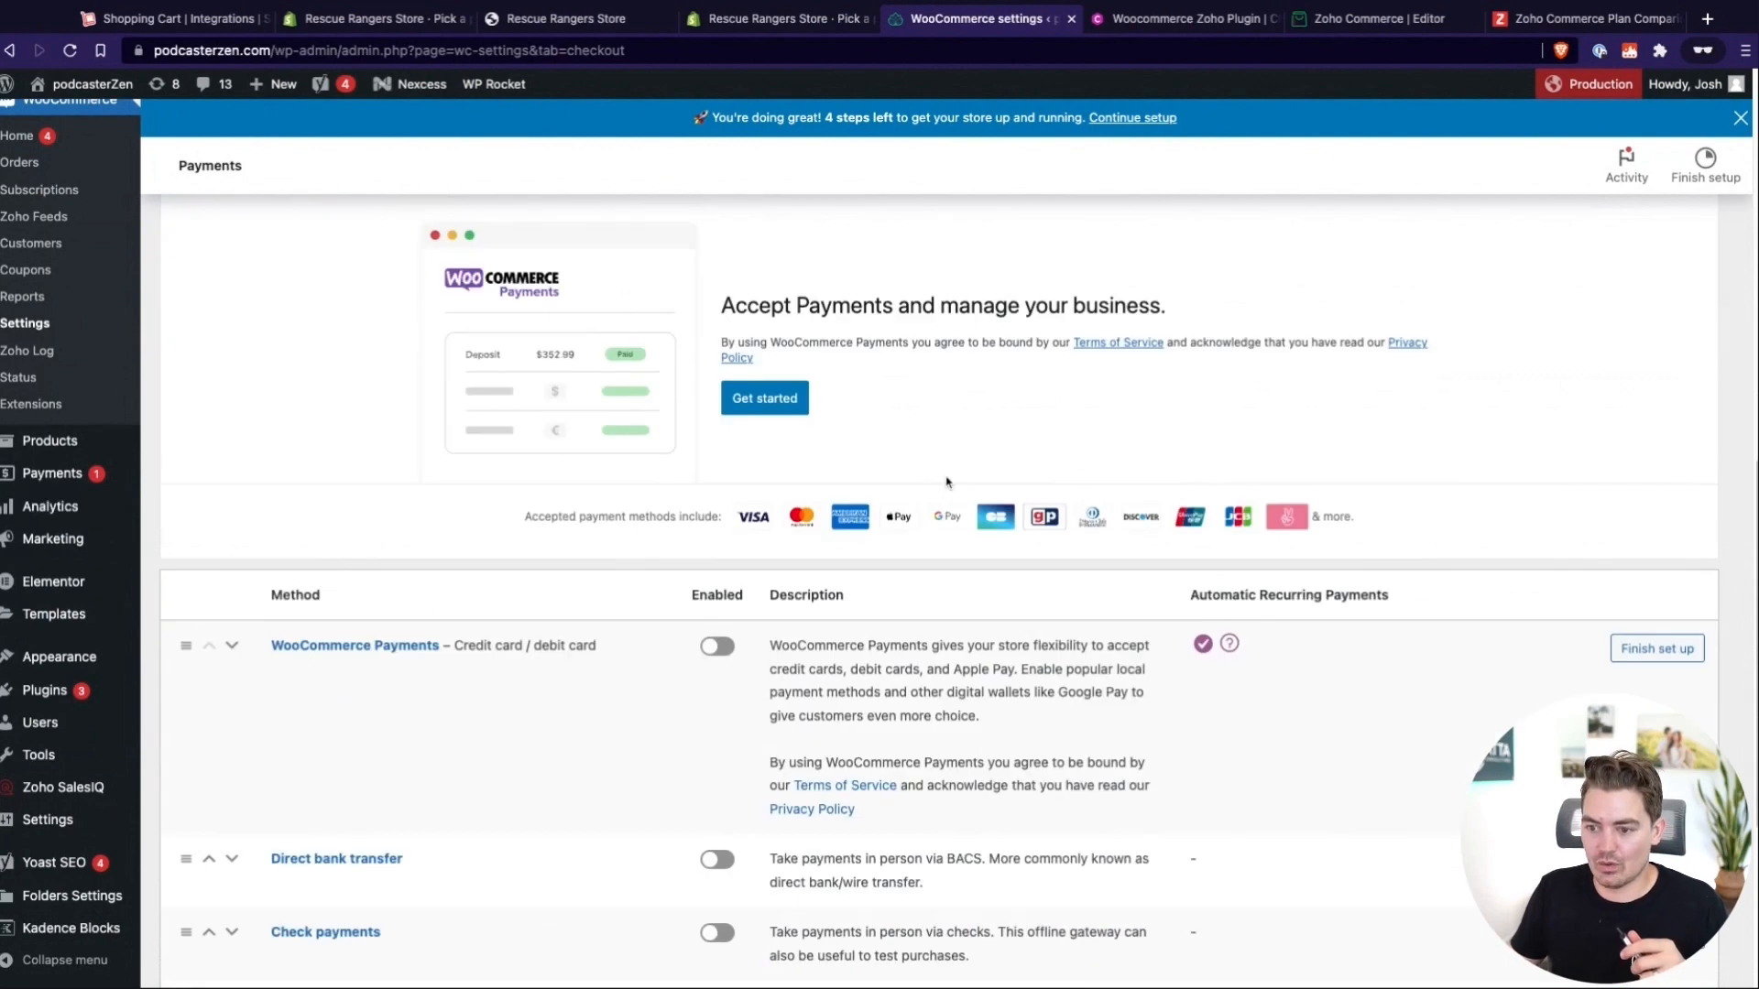
scroll(1054, 467, "up", 2)
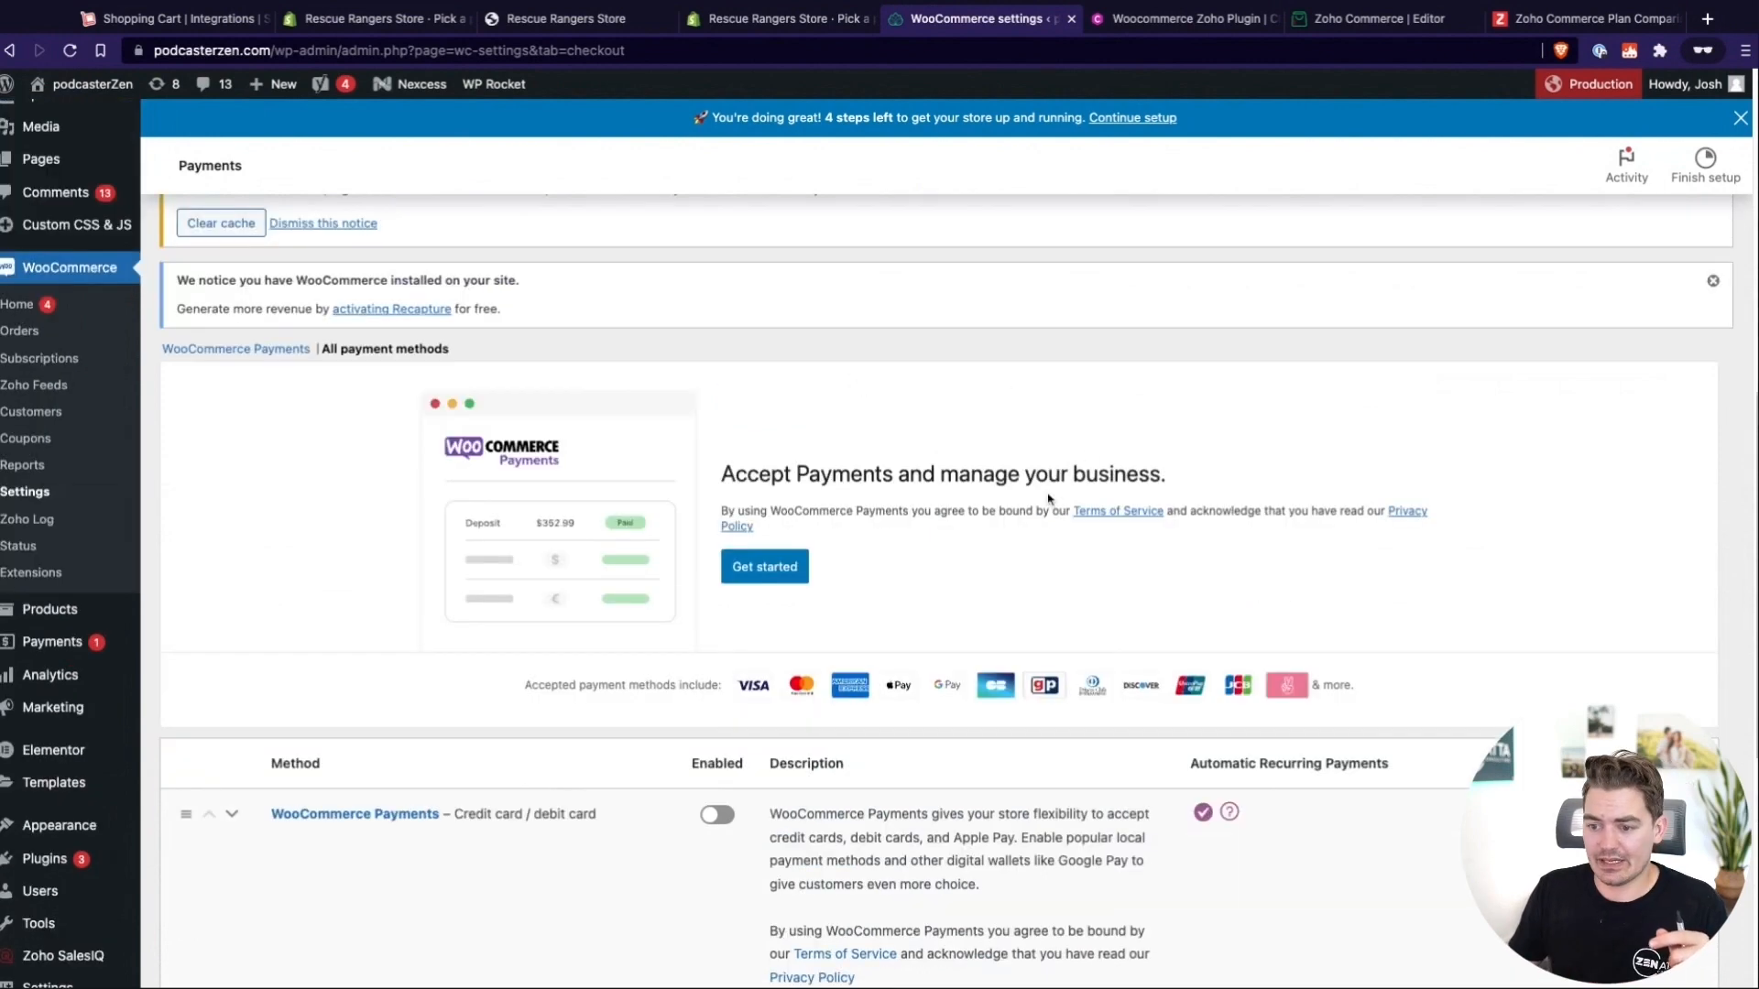
scroll(859, 499, "down", 3)
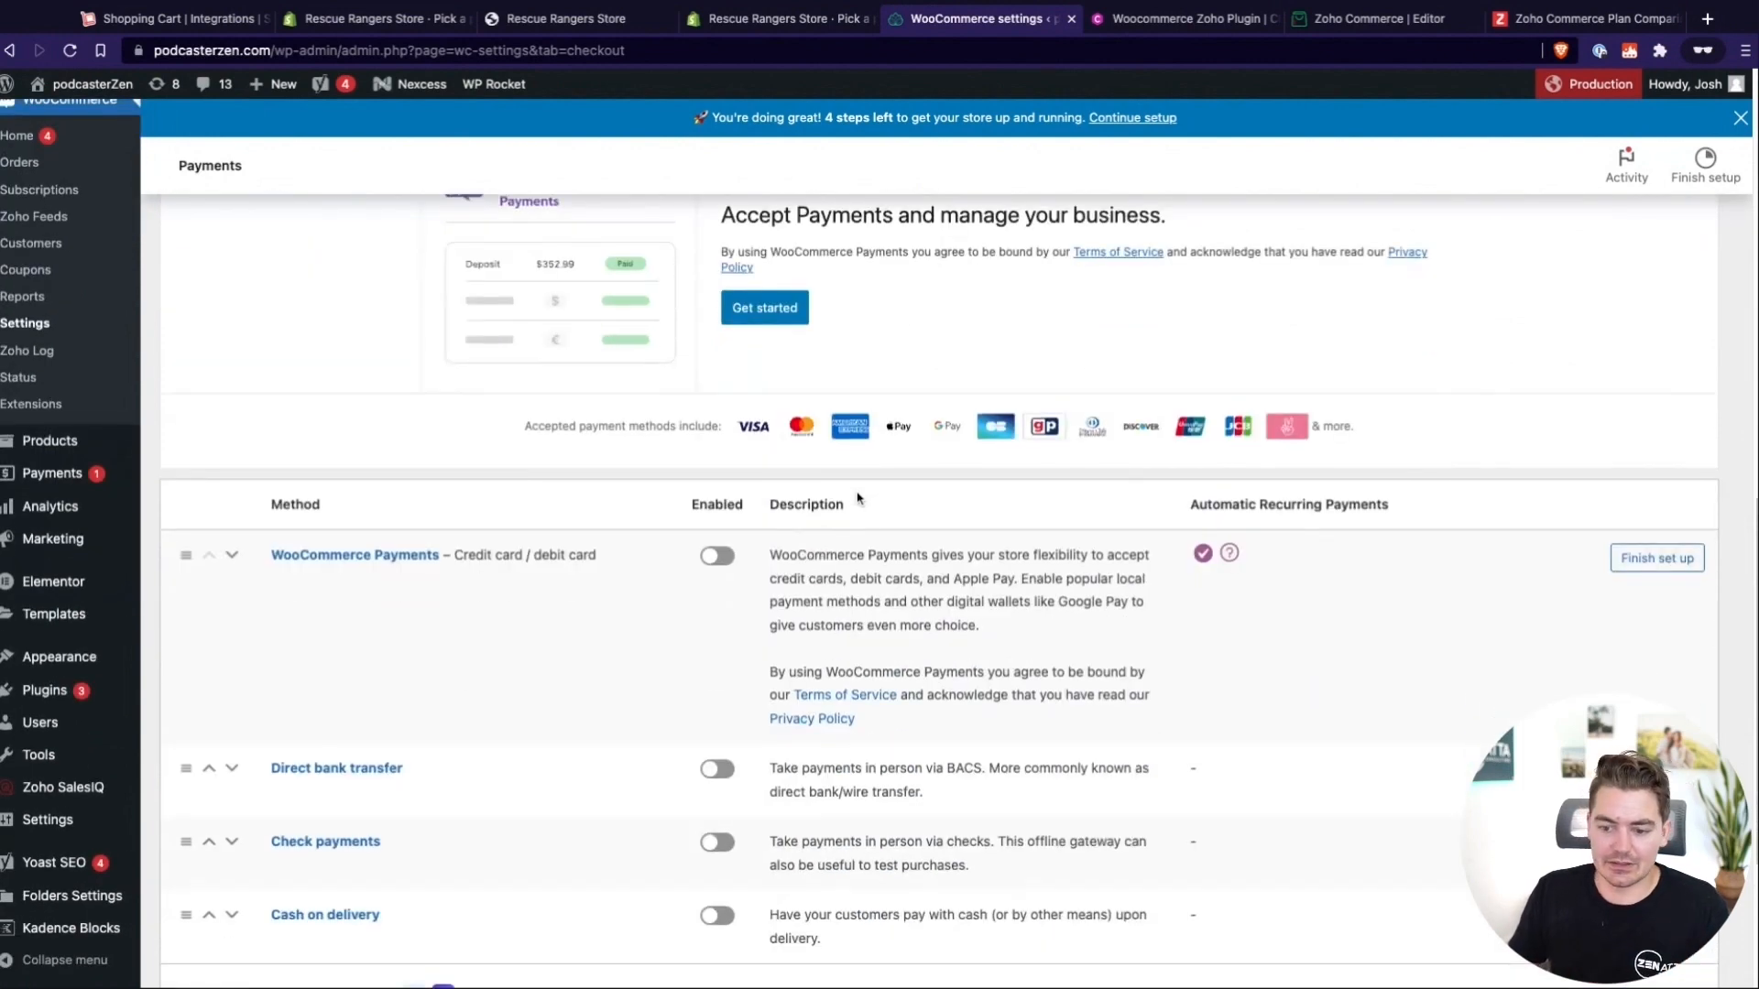
scroll(858, 500, "down", 4)
scroll(859, 499, "up", 3)
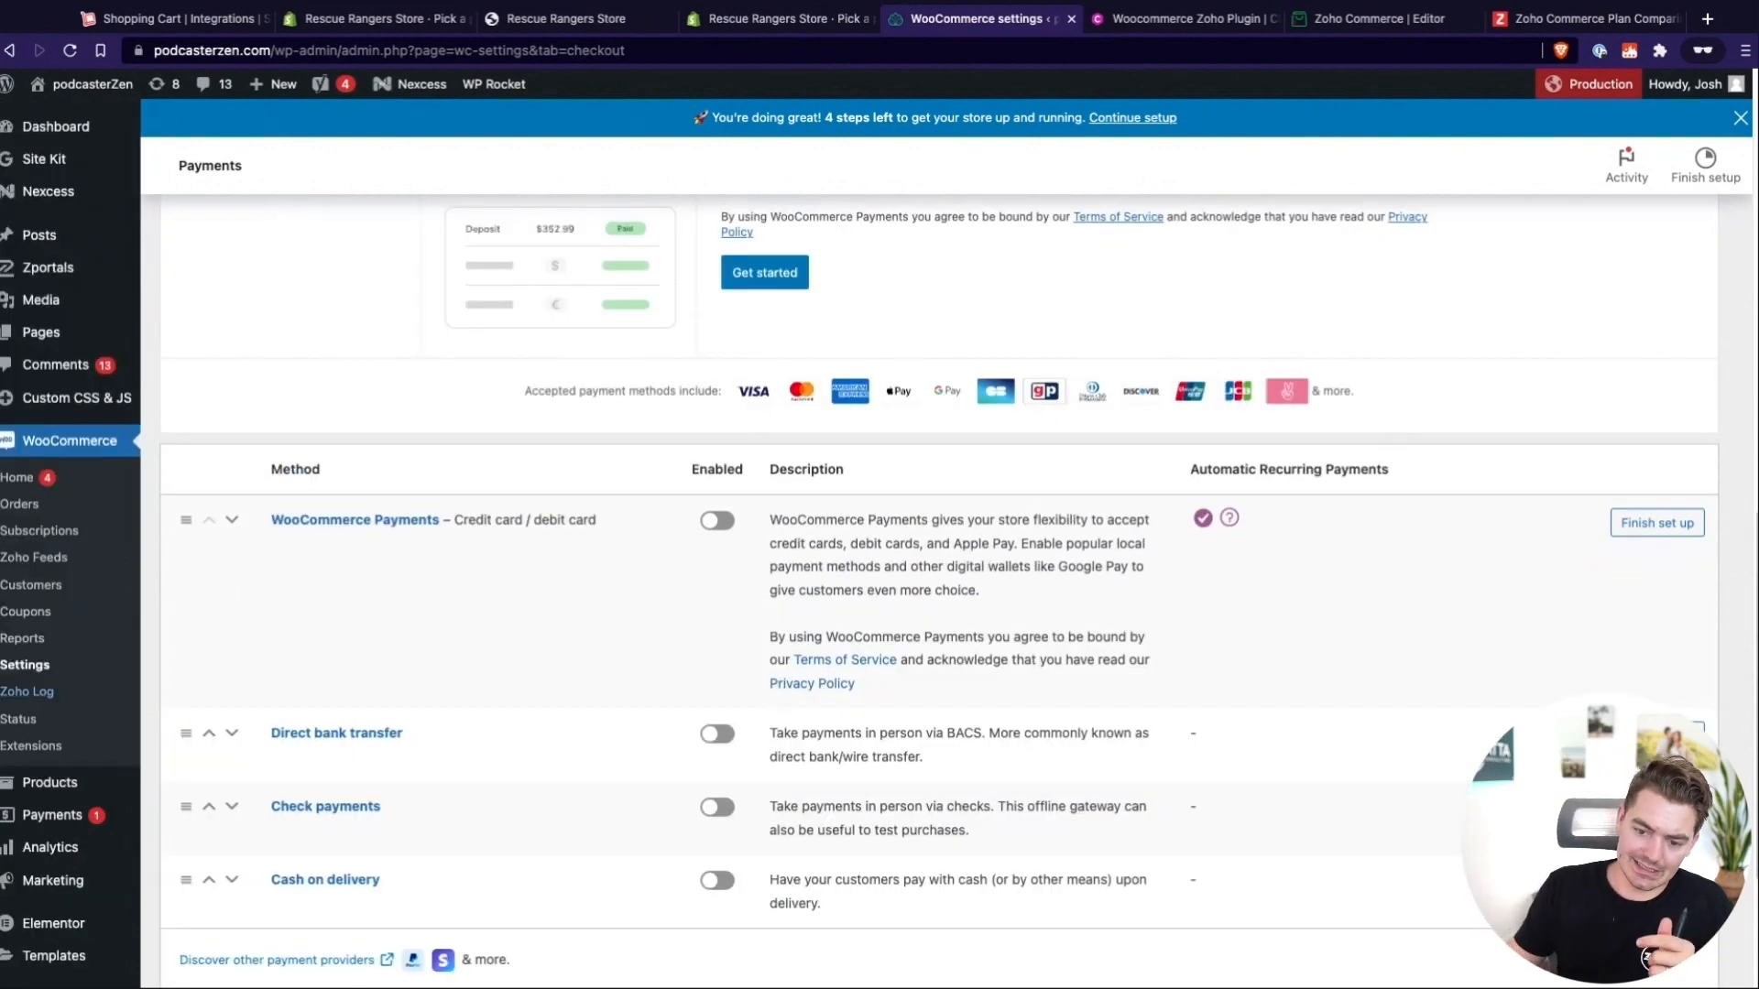
Open the Zoho Log and check it for synced order records
left_click(28, 692)
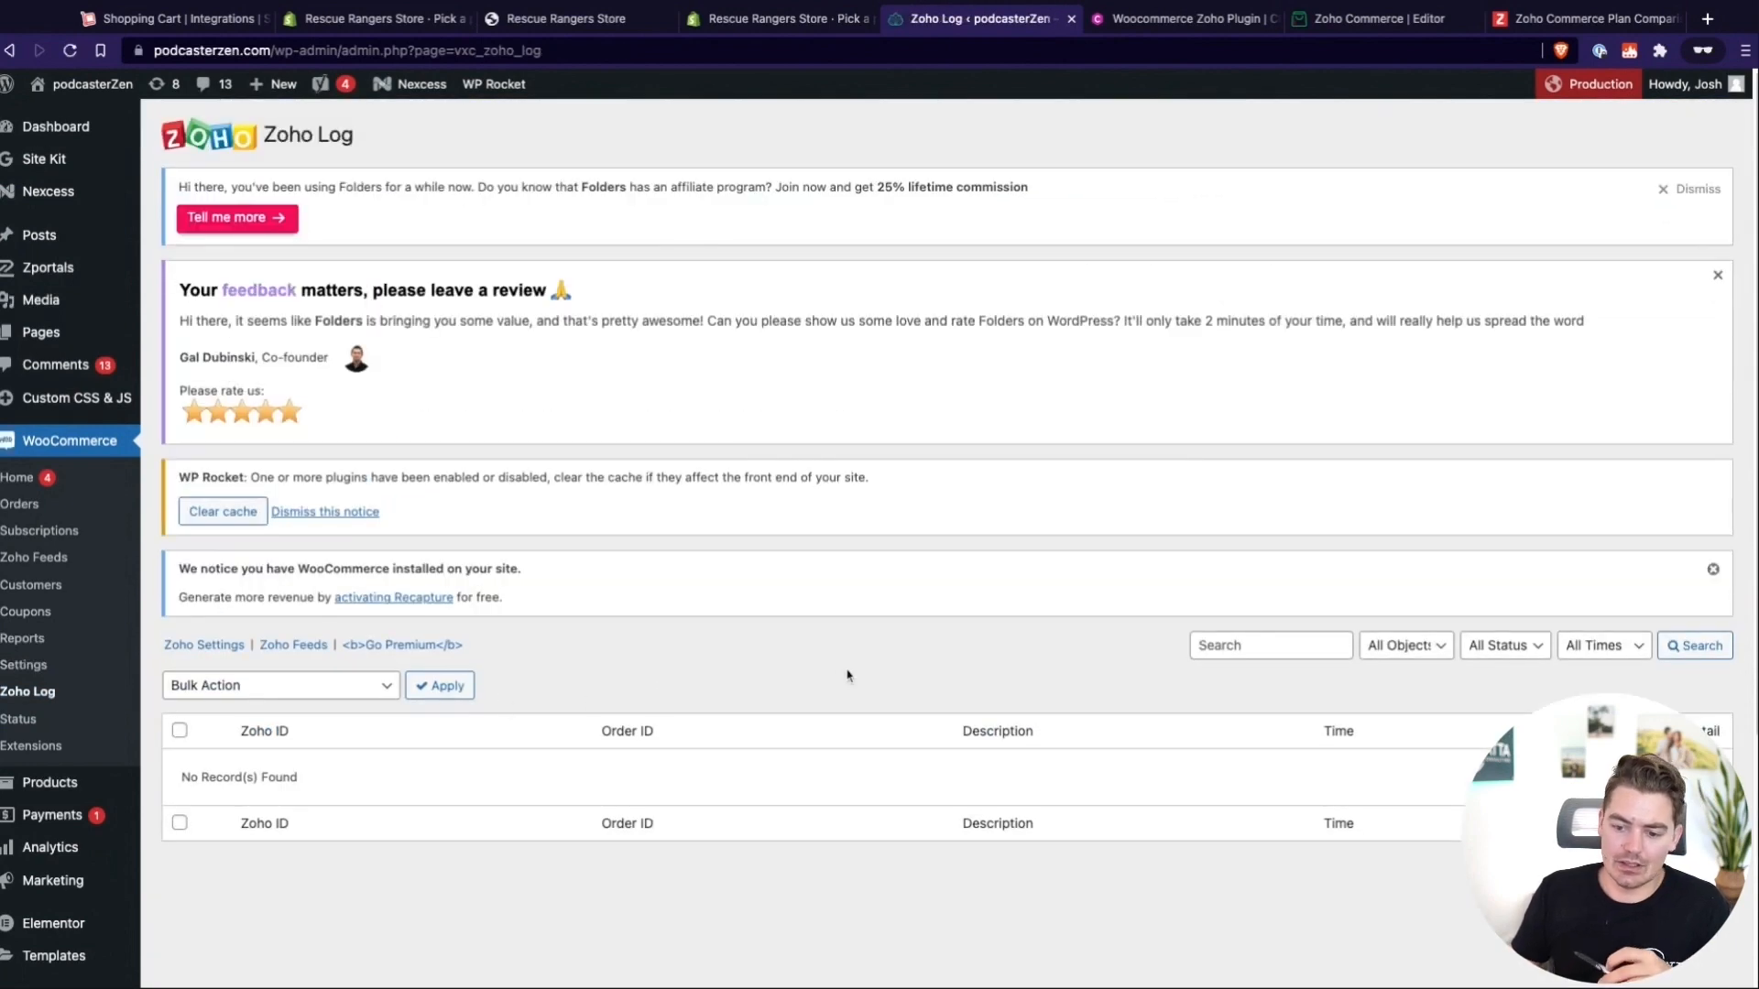
scroll(847, 676, "down", 3)
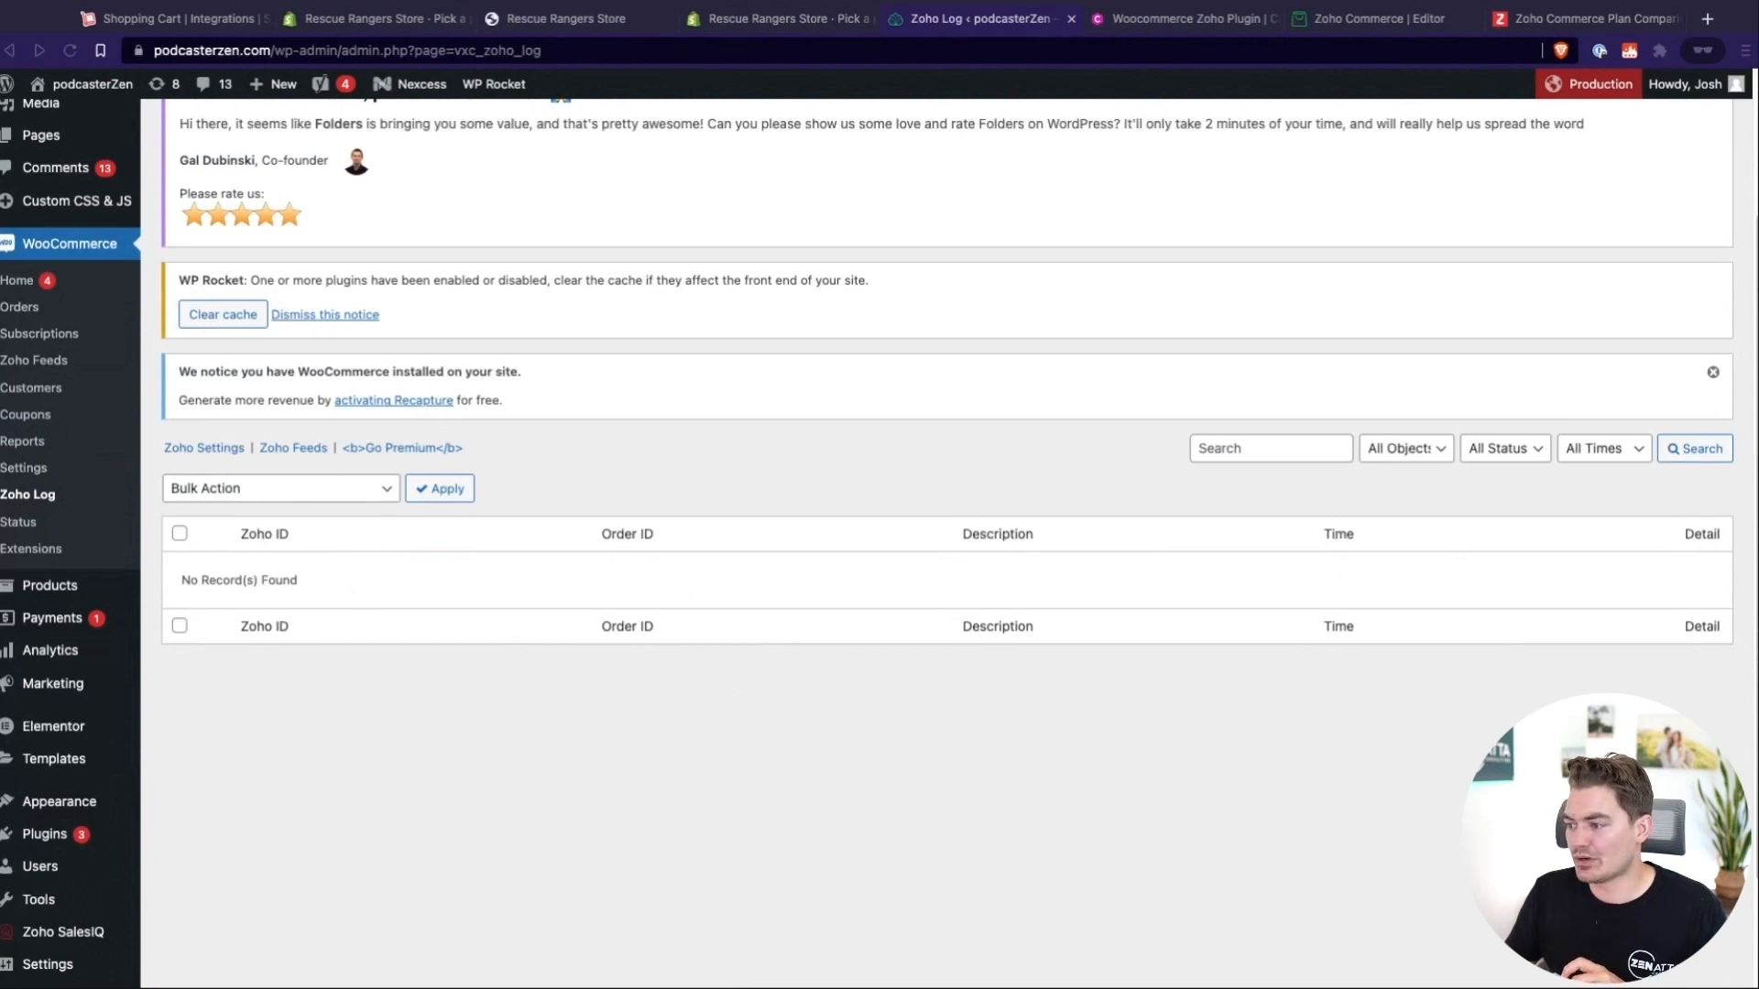
Return to the WooCommerce payment settings and examine the payment method list, other provider options and Recurring Payments notes
left_click(28, 469)
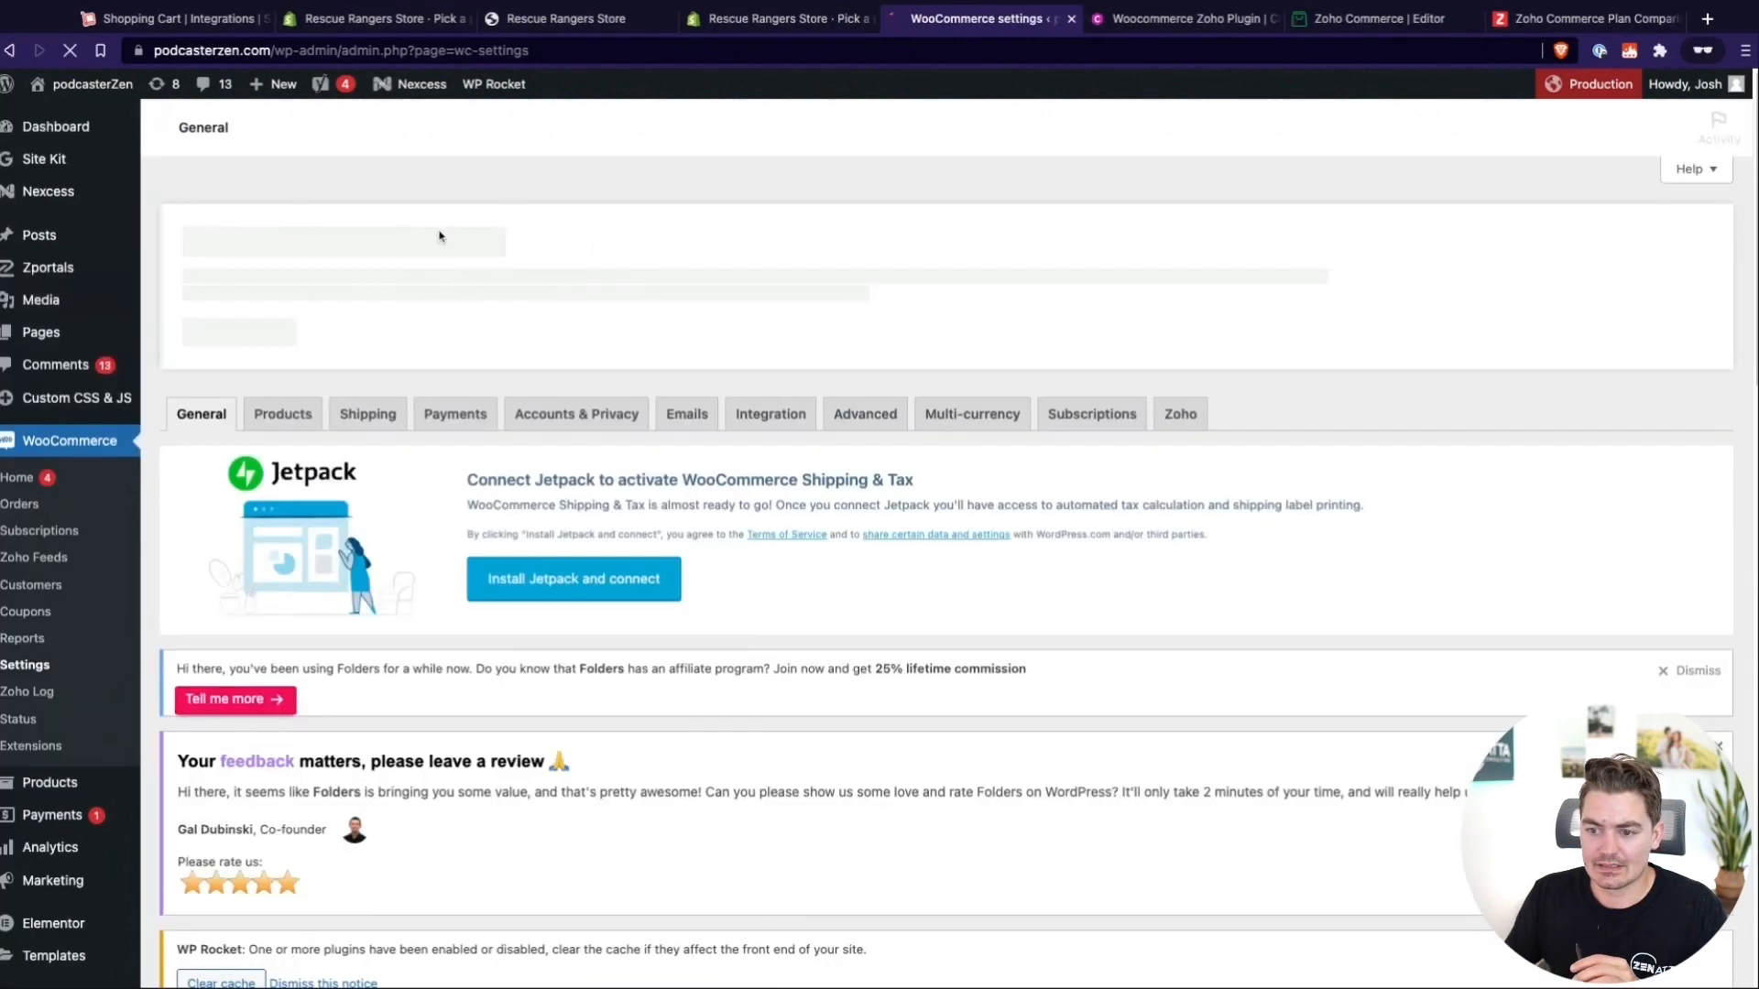
left_click(455, 402)
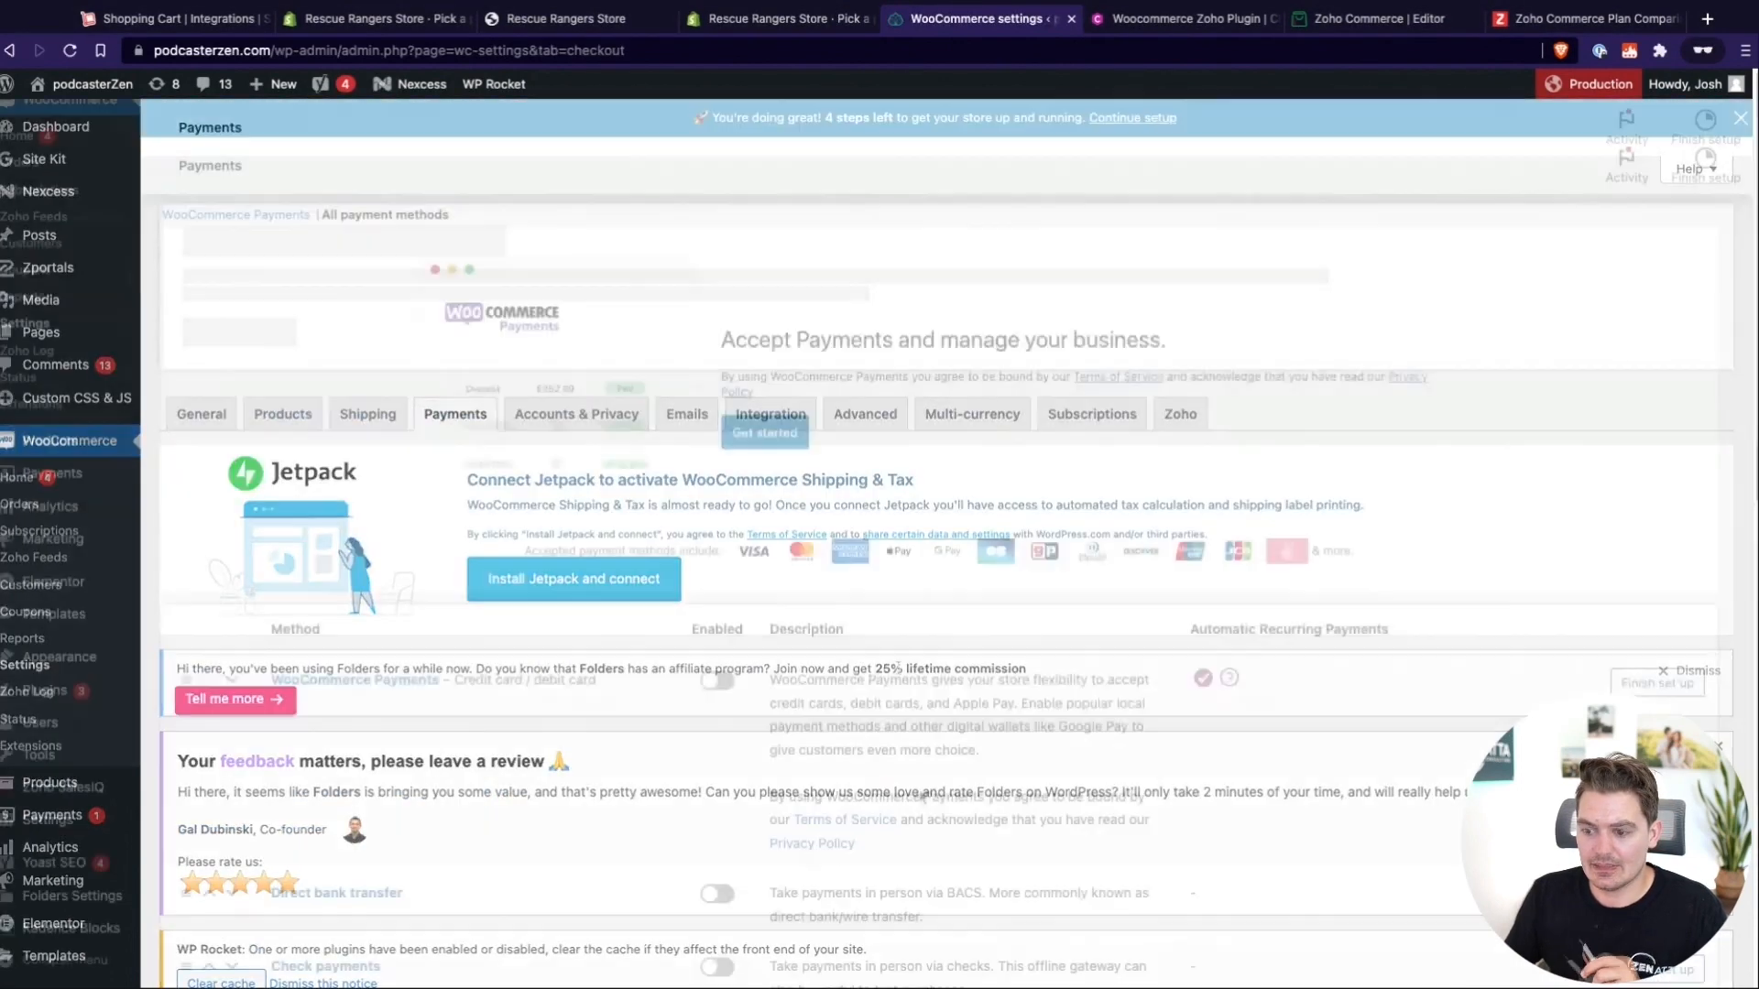
scroll(822, 460, "down", 4)
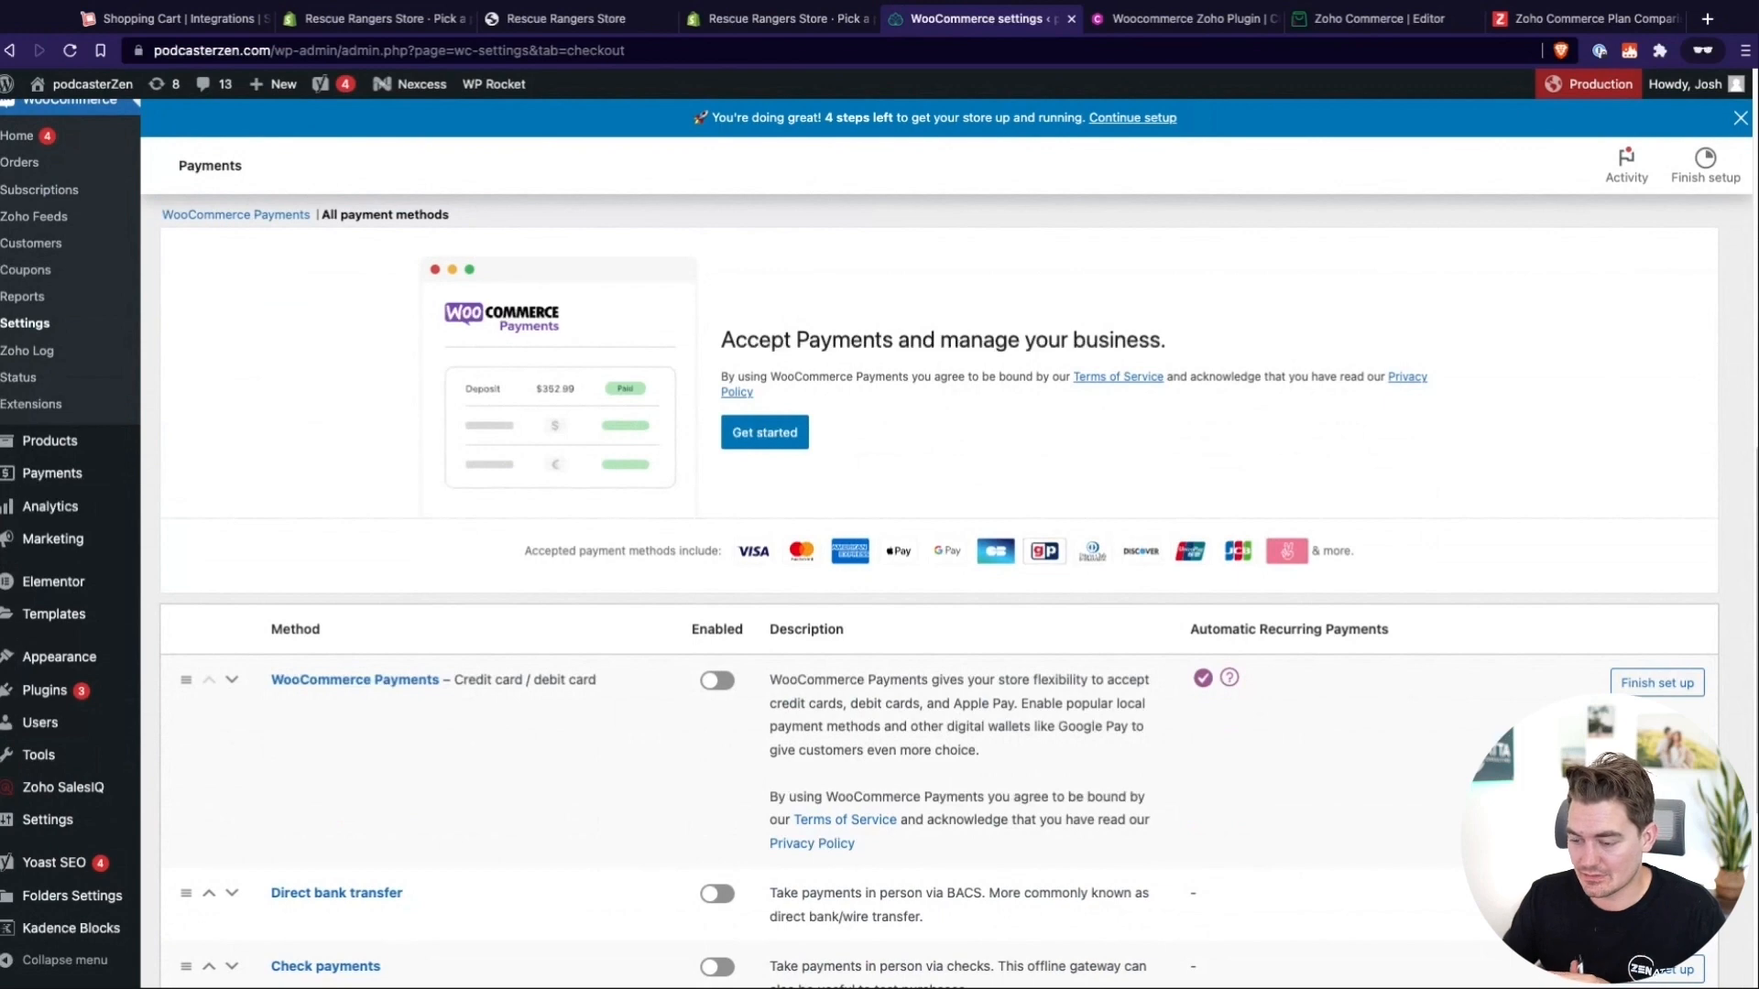
scroll(274, 794, "down", 4)
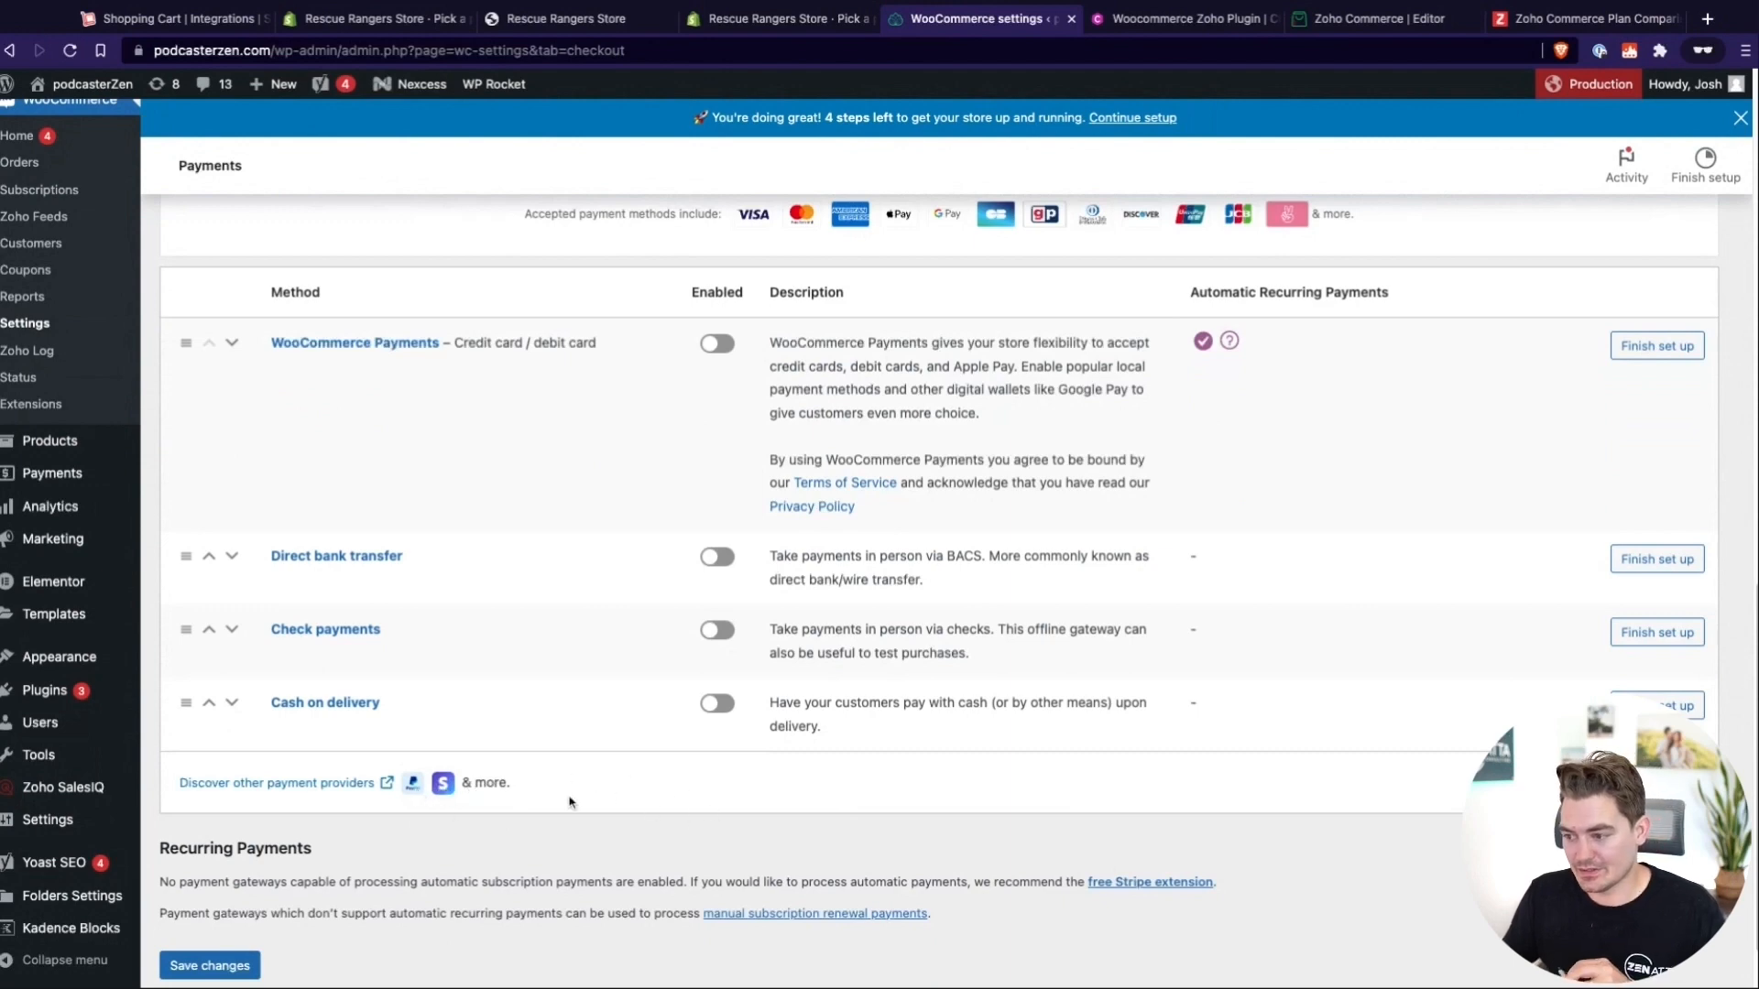
scroll(985, 768, "up", 4)
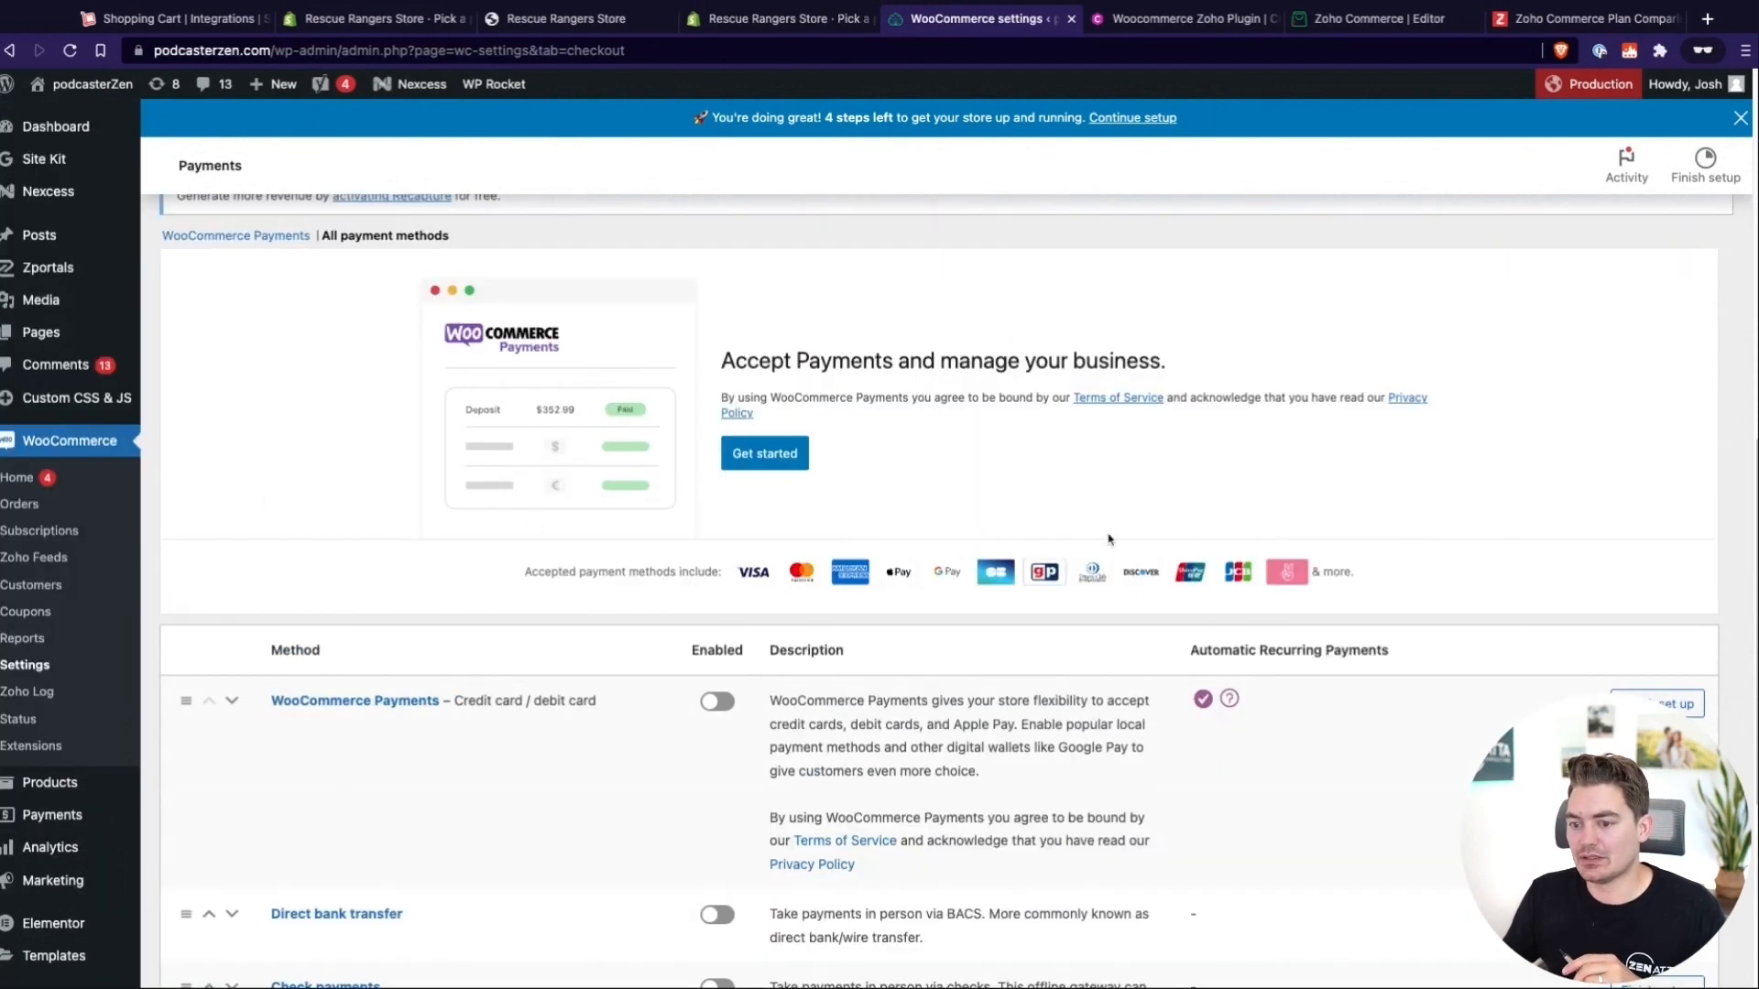